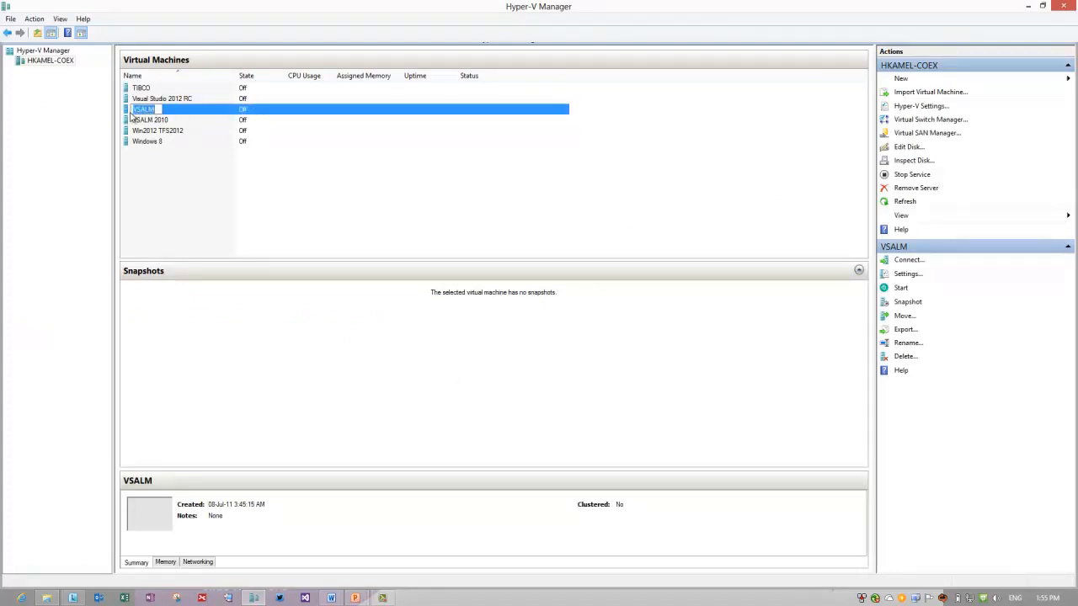
Take a snapshot of the powered-off VSALM virtual machine from its context menu.
click(203, 114)
right_click(203, 114)
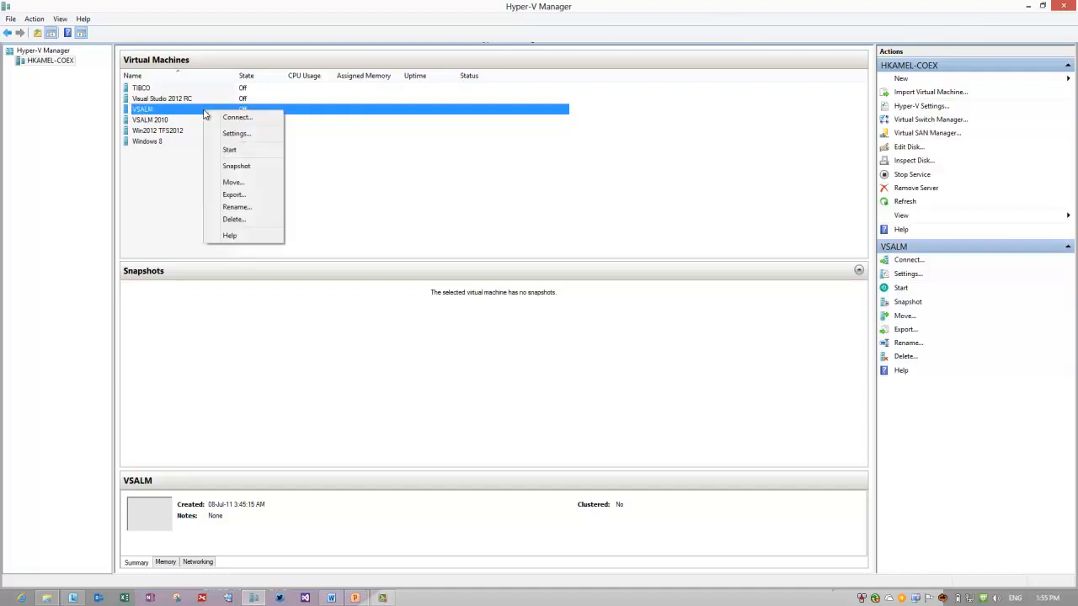
click(245, 171)
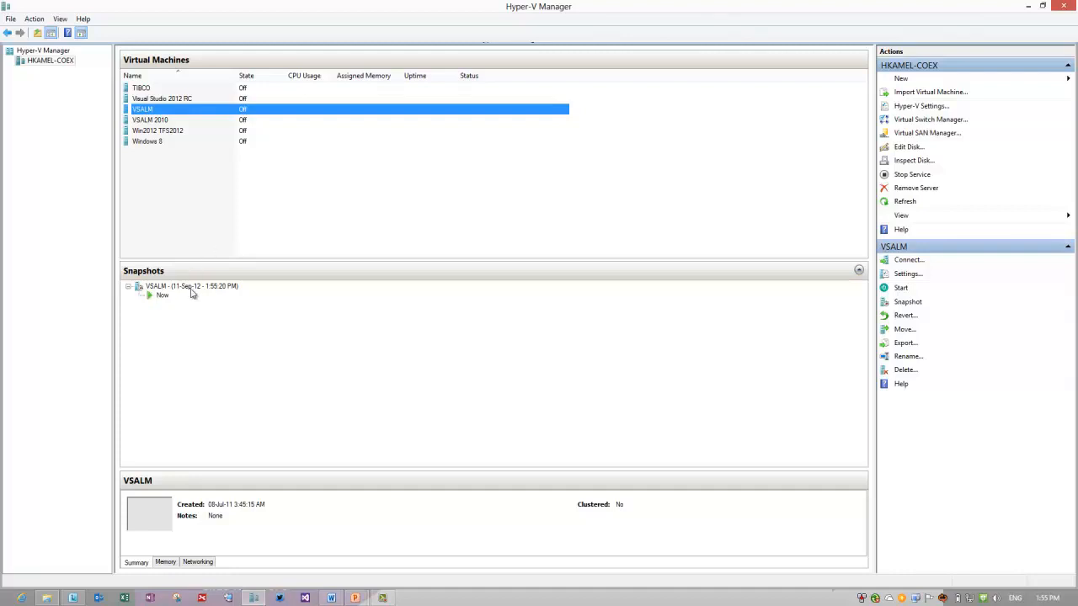
Rename VSALM's newly created snapshot to 'Visual Studio 2012 Base'.
click(191, 288)
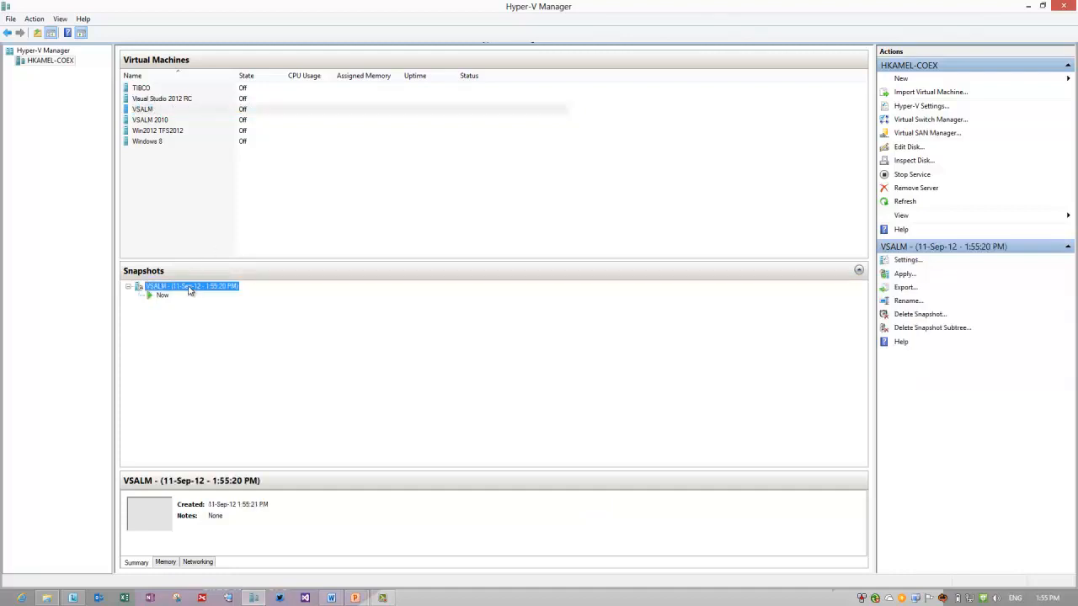
right_click(191, 288)
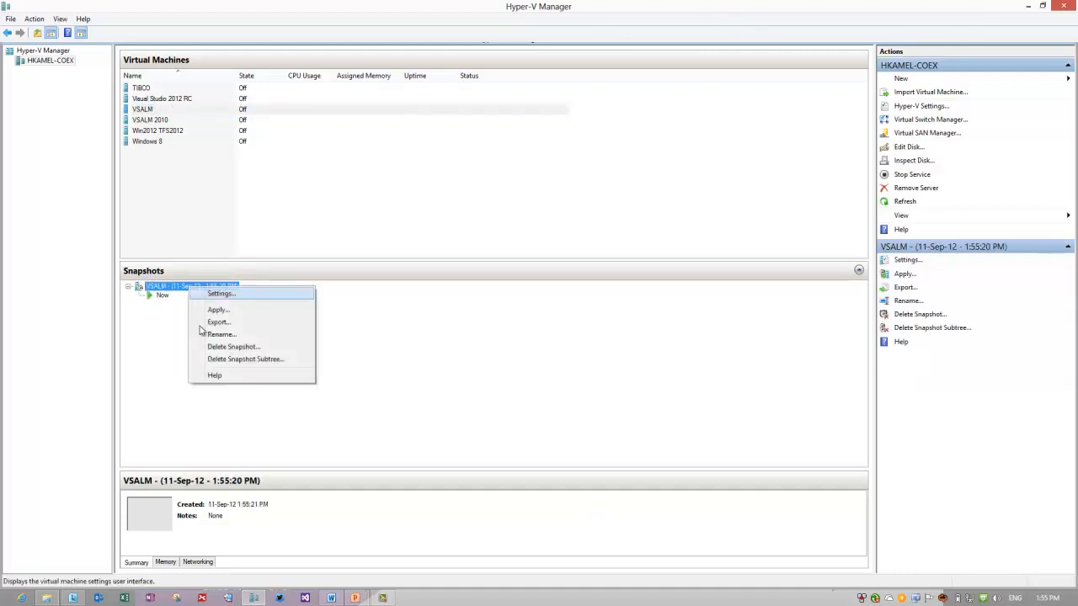
click(210, 334)
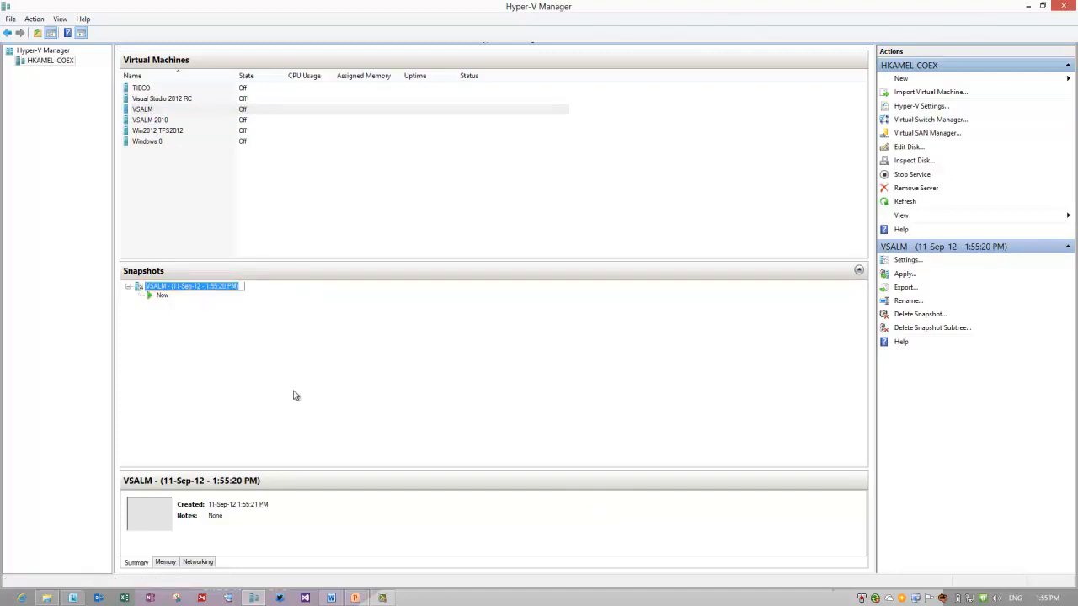
text(Visual)
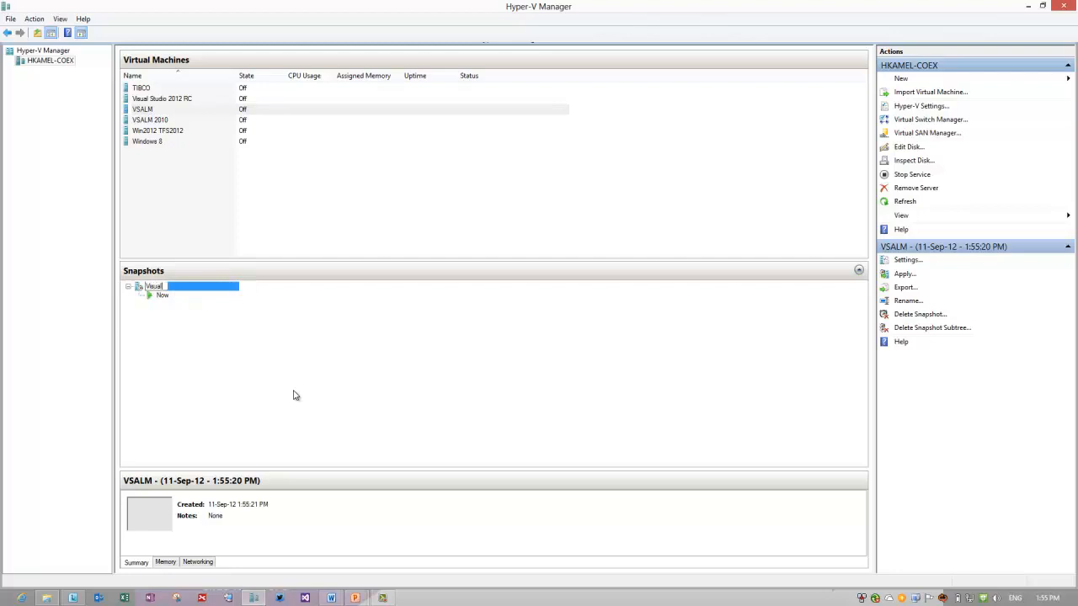
text( Studio 2012 Base)
key(Return)
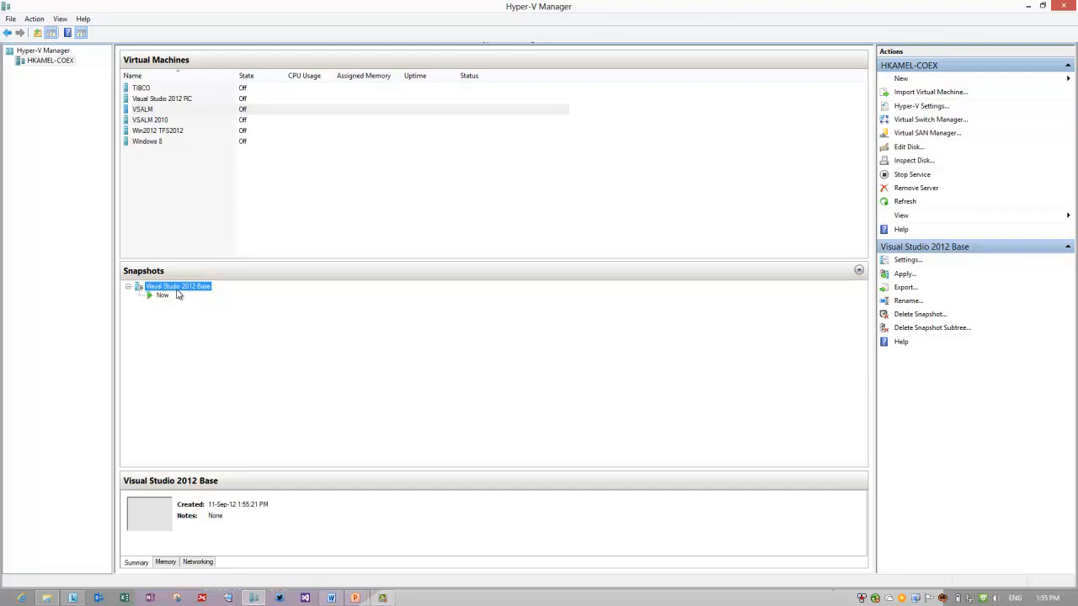
Start exporting the Visual Studio 2012 Base snapshot and browse to E:\VMs.
click(139, 111)
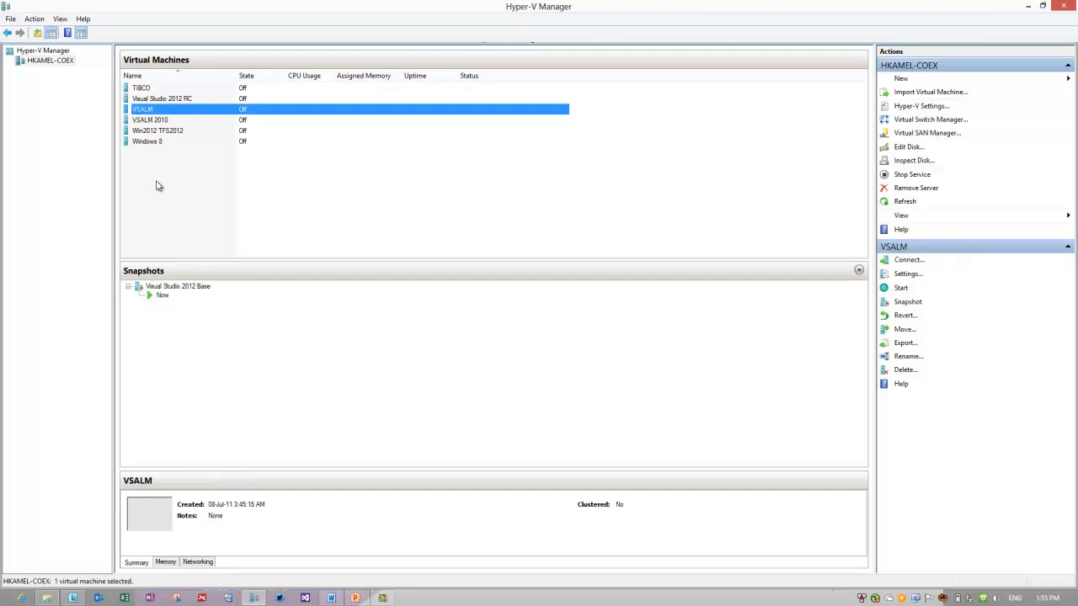
right_click(165, 287)
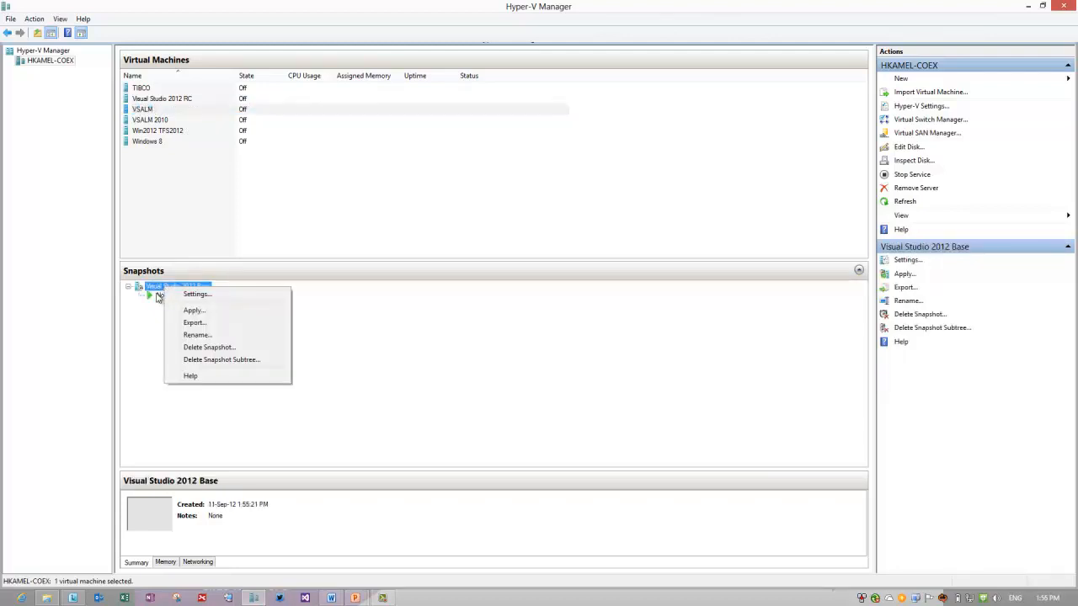
click(187, 325)
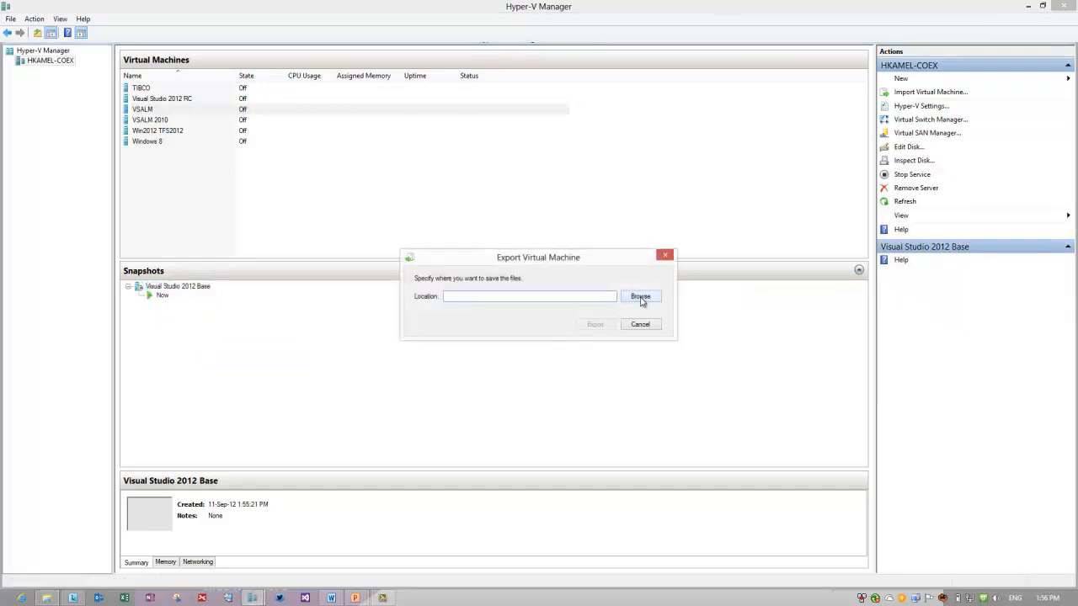
click(640, 298)
double_click(684, 356)
double_click(531, 498)
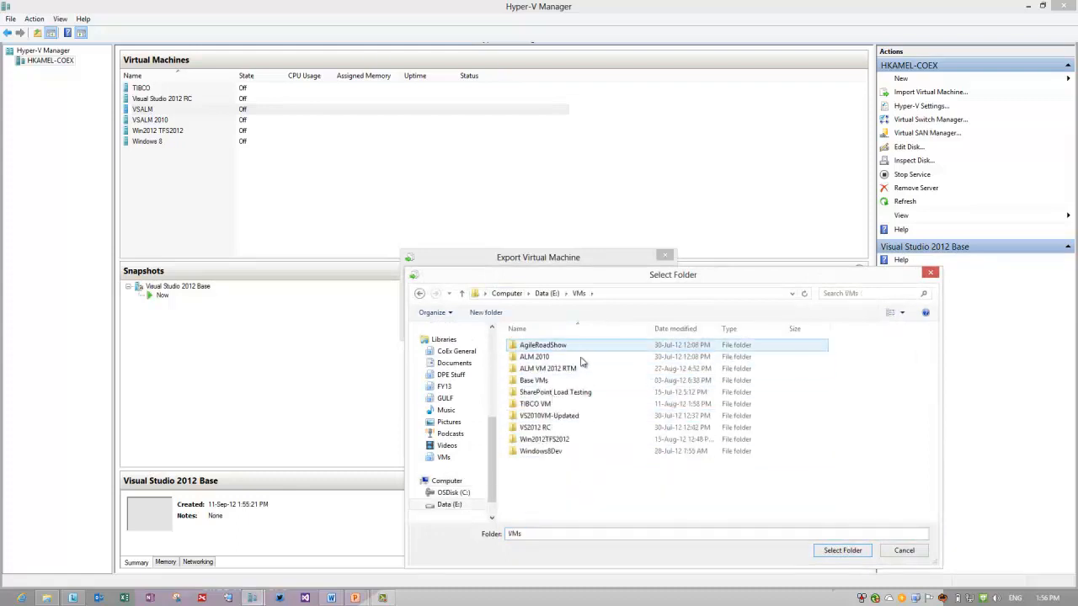
Create a 'VSALM Agent' folder in E:\VMs and export the snapshot there.
click(486, 313)
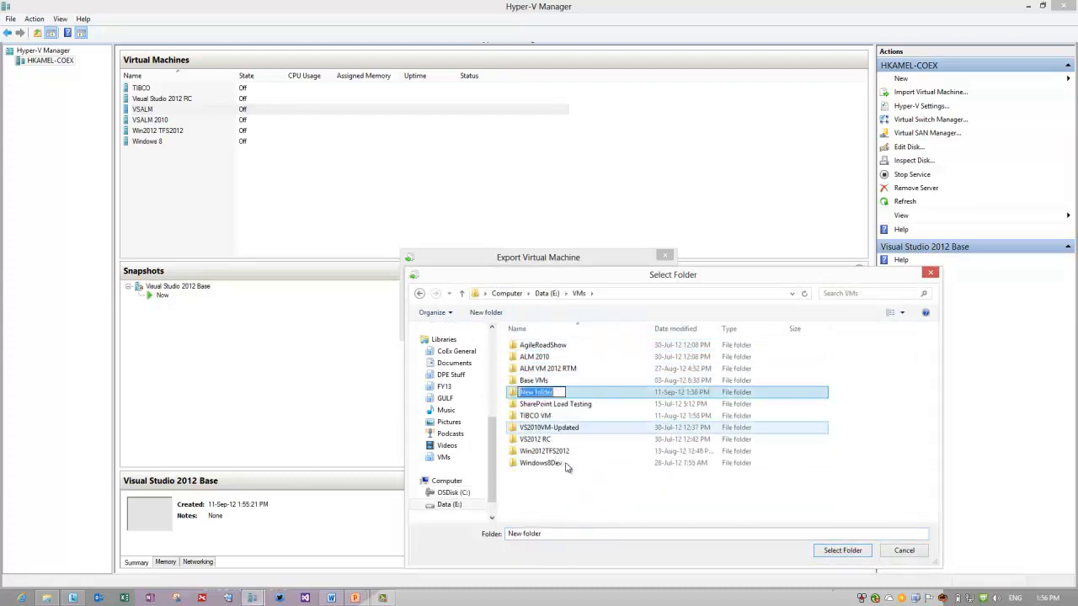
text(VSALM Agend)
key(BackSpace)
text(t)
key(Return)
double_click(589, 432)
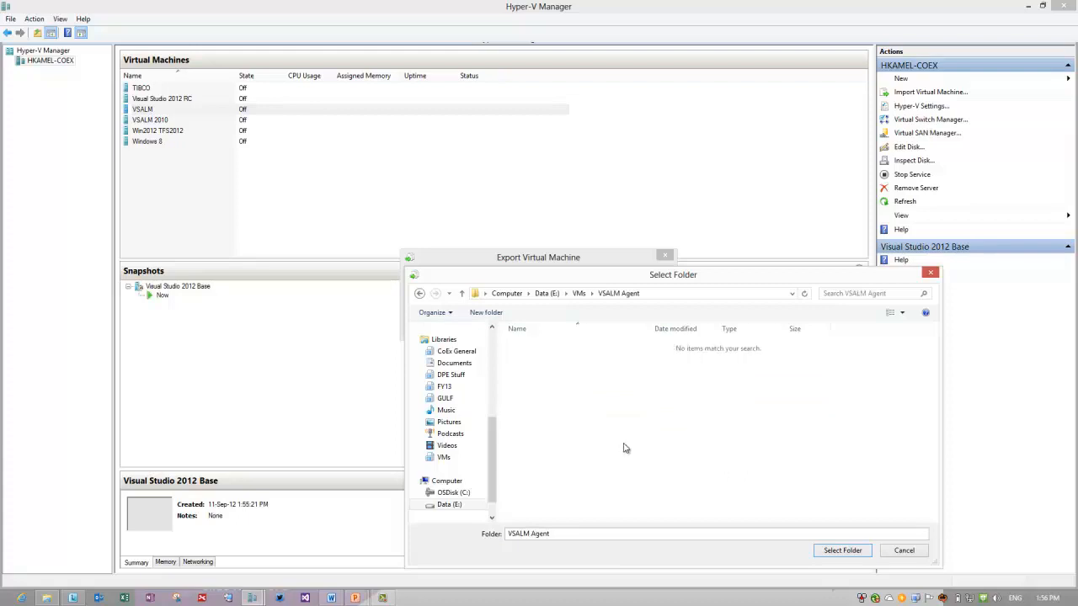
click(845, 550)
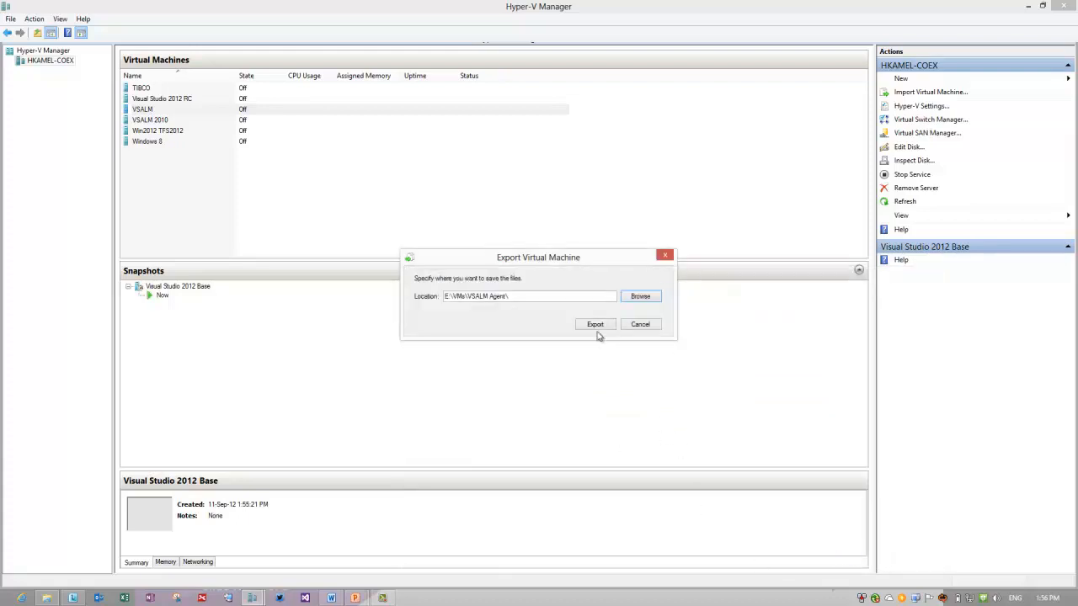
click(596, 329)
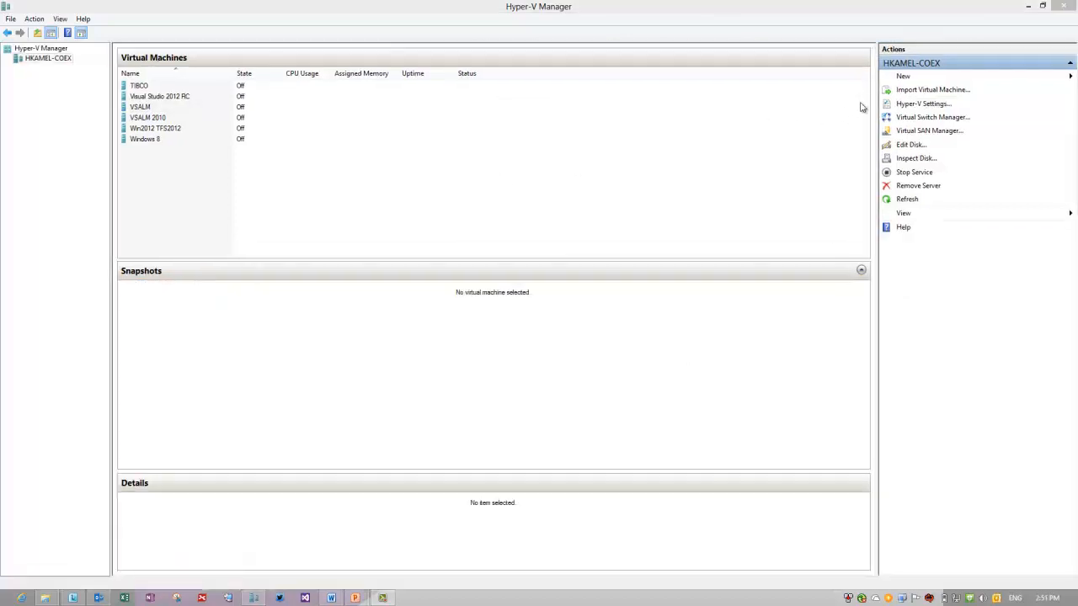
Begin a virtual machine import from the folder E:\VMs\VSALM Agent\VSALM.
click(903, 90)
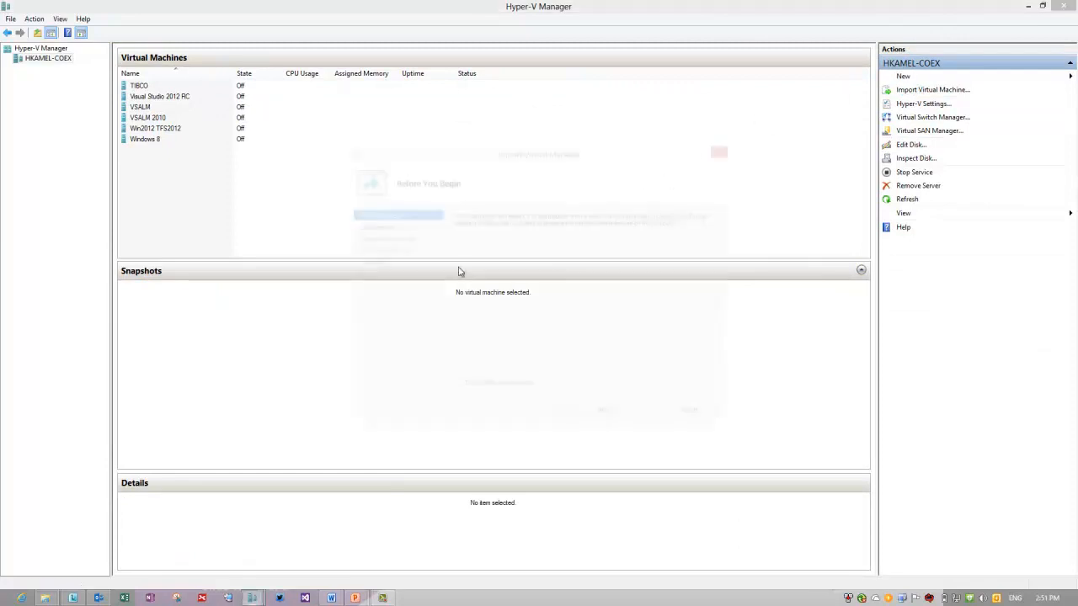
click(612, 427)
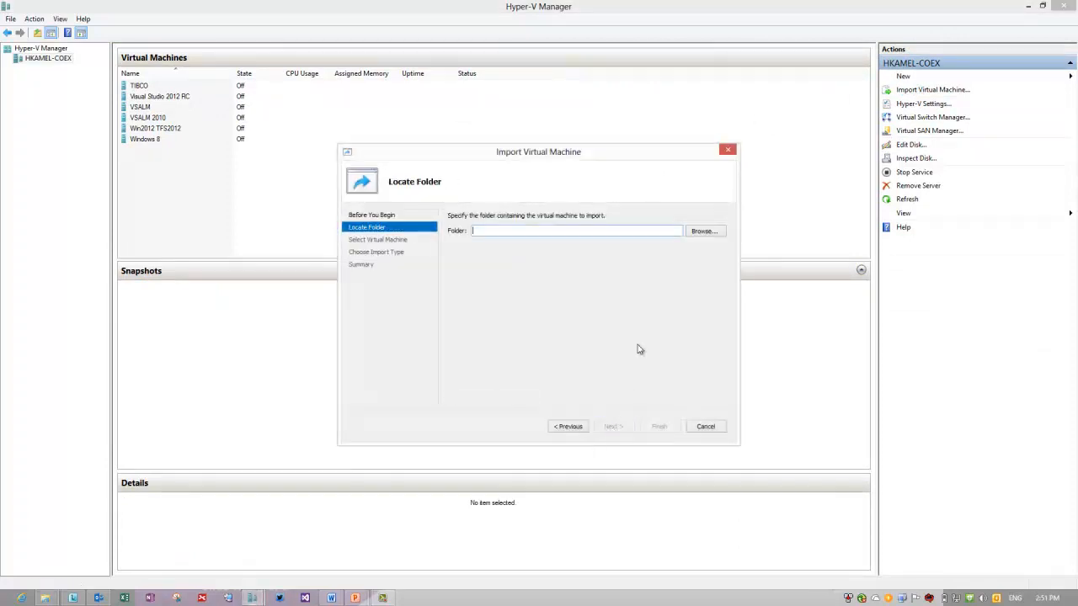
click(702, 231)
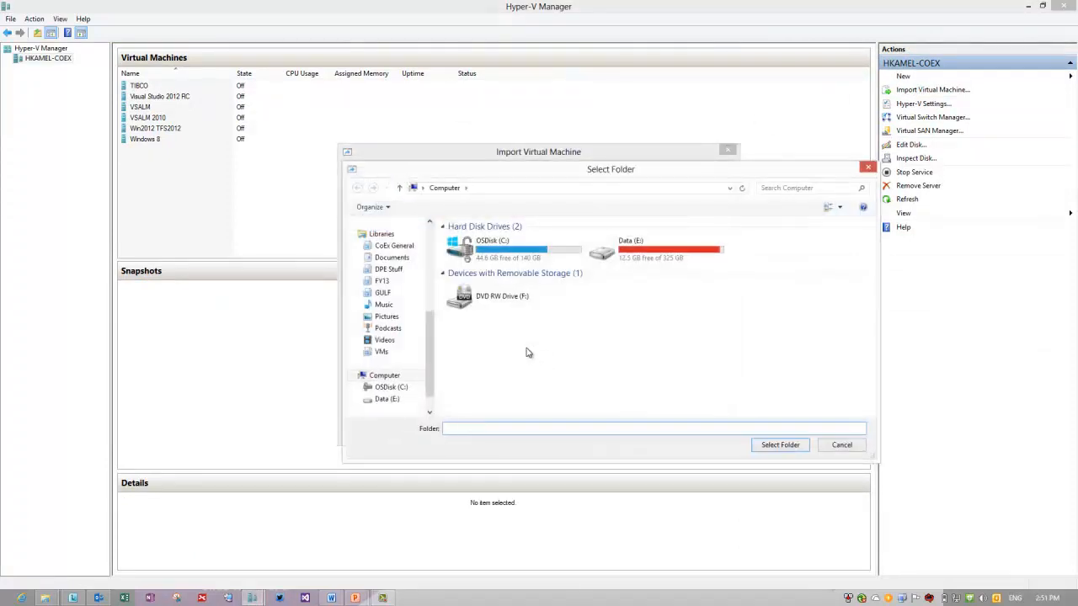
double_click(630, 253)
double_click(461, 380)
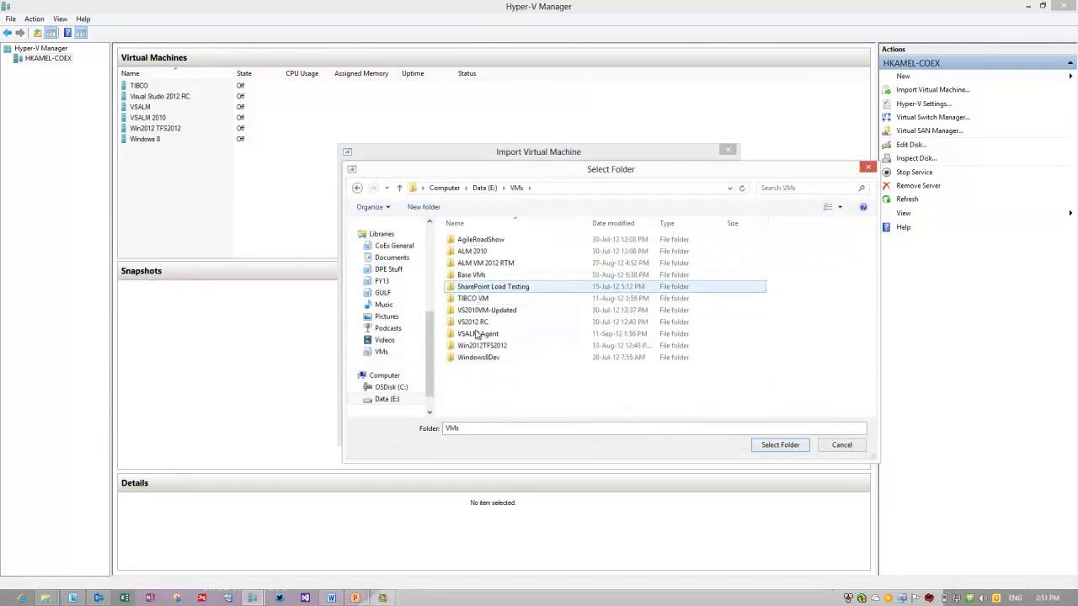
click(490, 335)
double_click(490, 337)
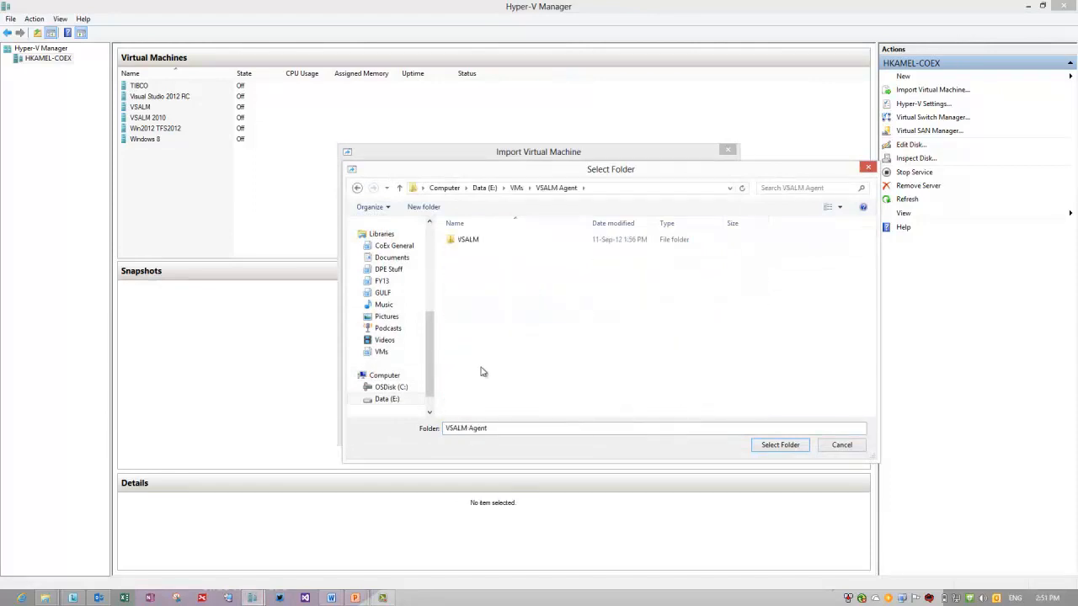
click(474, 243)
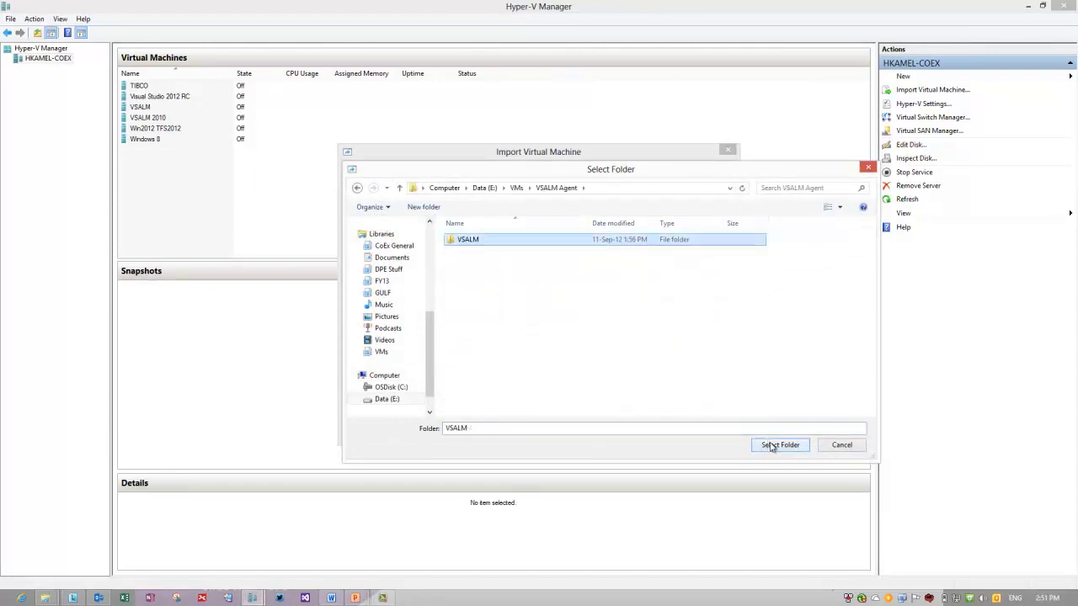
click(768, 445)
Import Visual Studio 2012 Base as a copy with a new ID, keeping default locations.
click(612, 427)
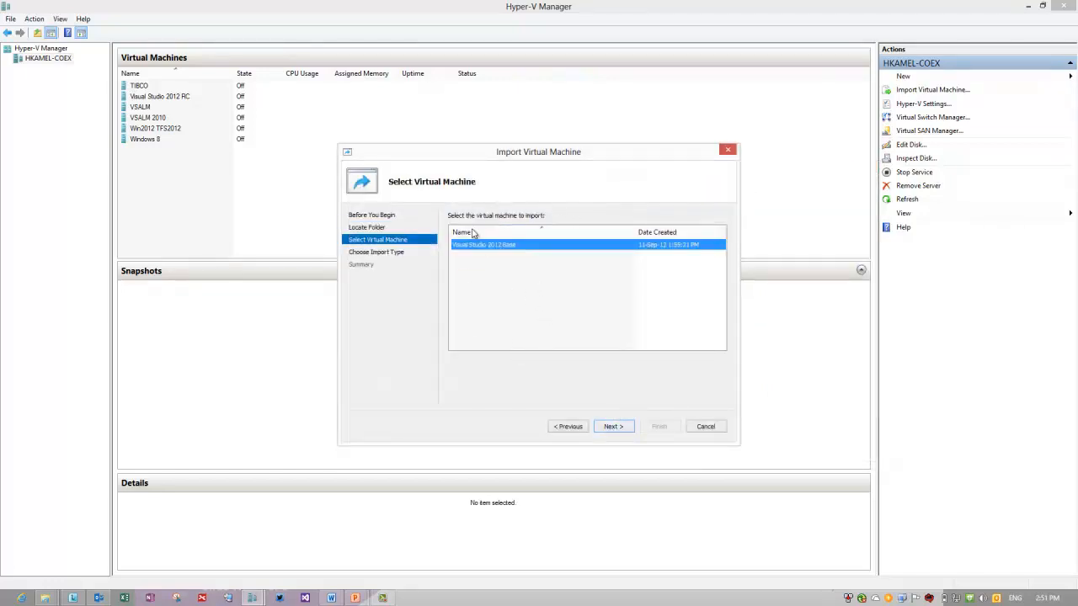
click(611, 427)
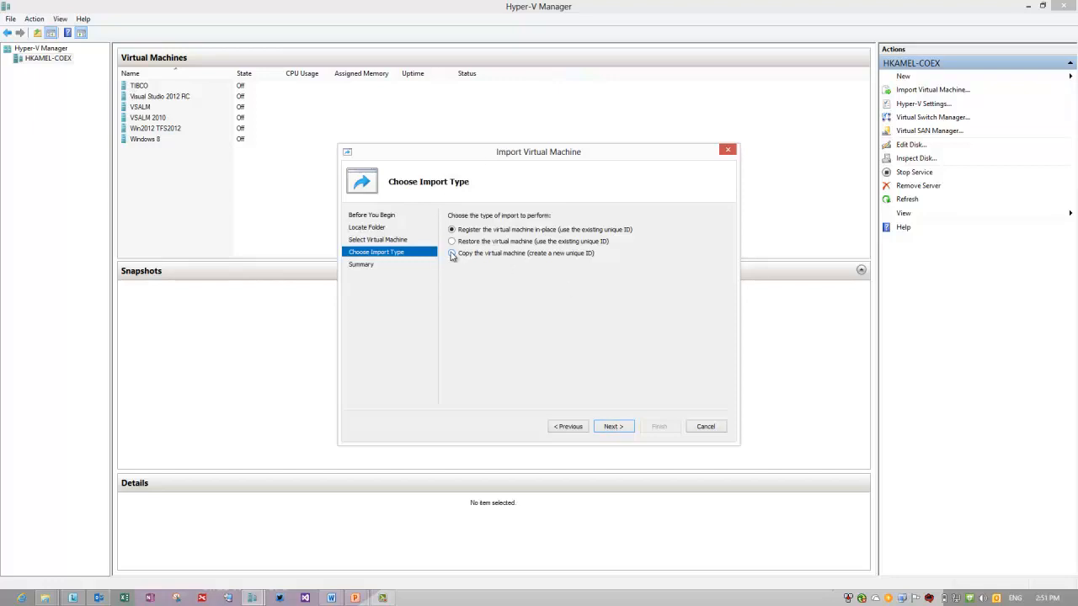
click(452, 254)
click(626, 428)
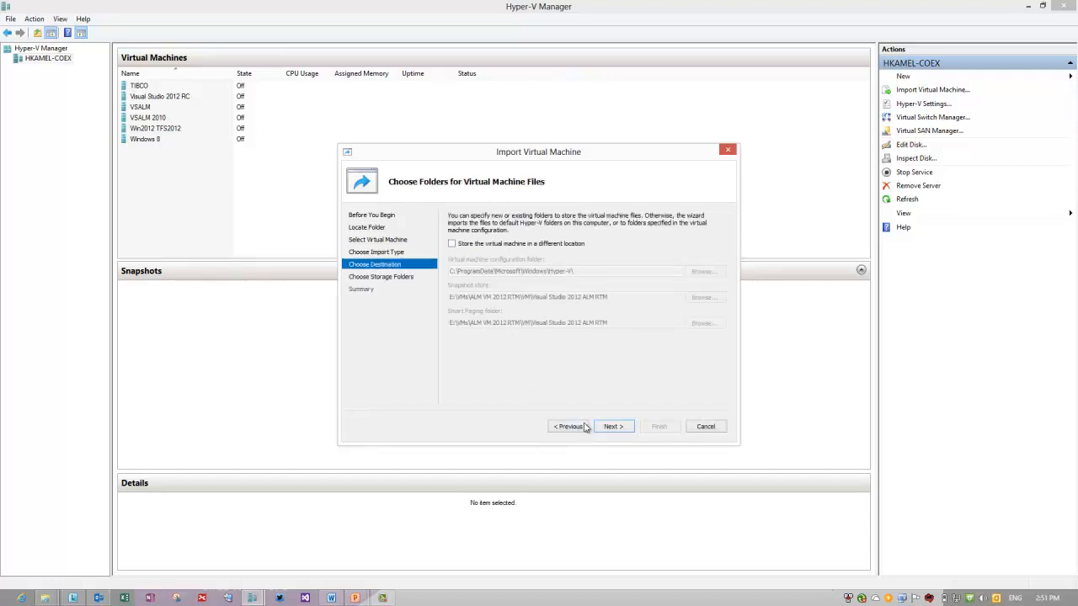
click(612, 428)
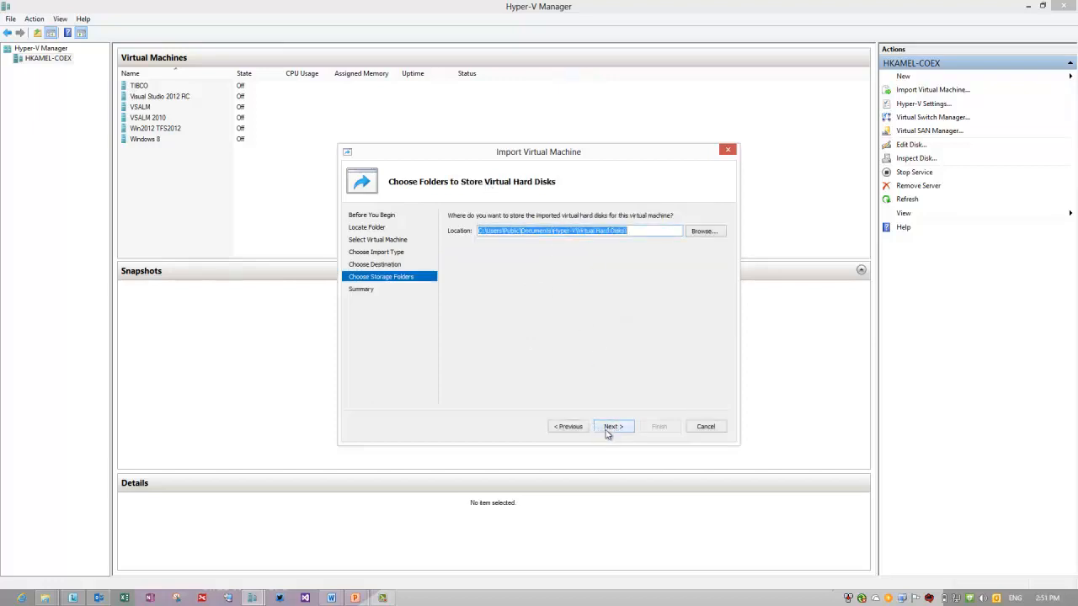
click(607, 431)
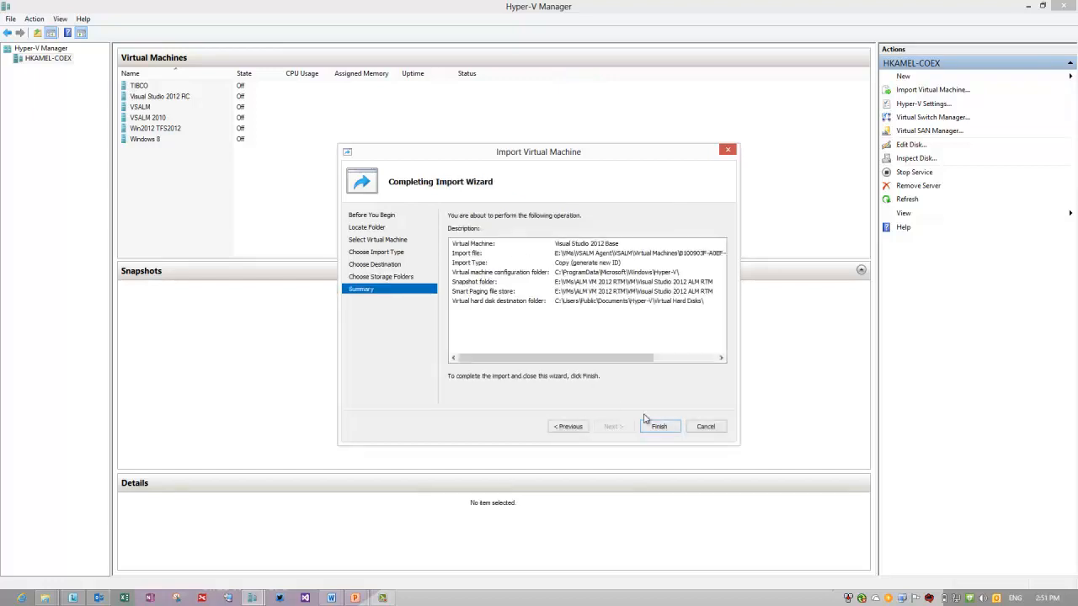
click(662, 431)
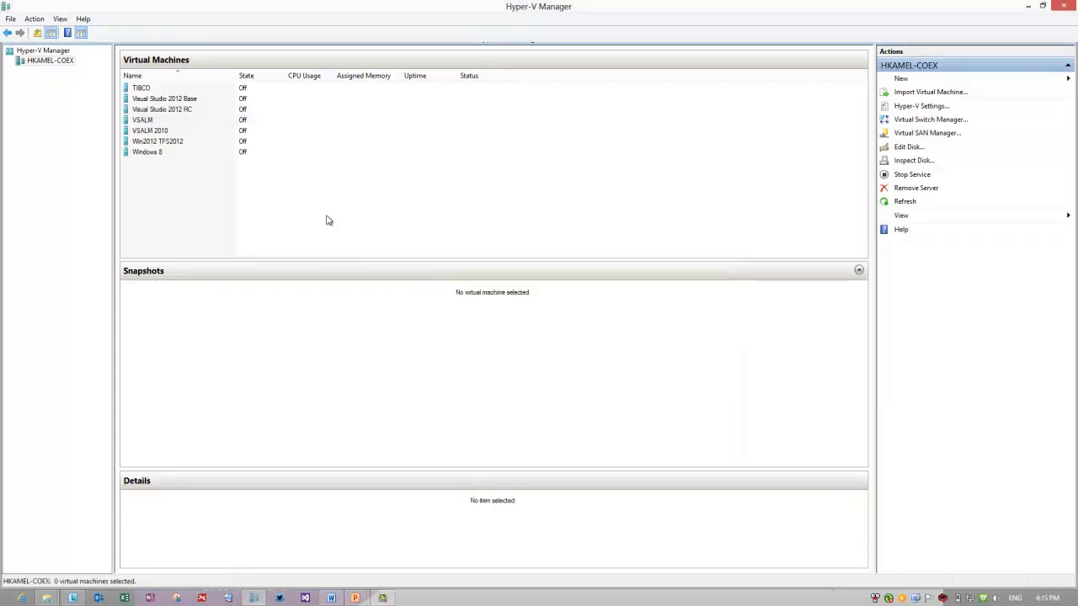
Start both the VSALM and Visual Studio 2012 Base virtual machines.
click(161, 124)
right_click(161, 124)
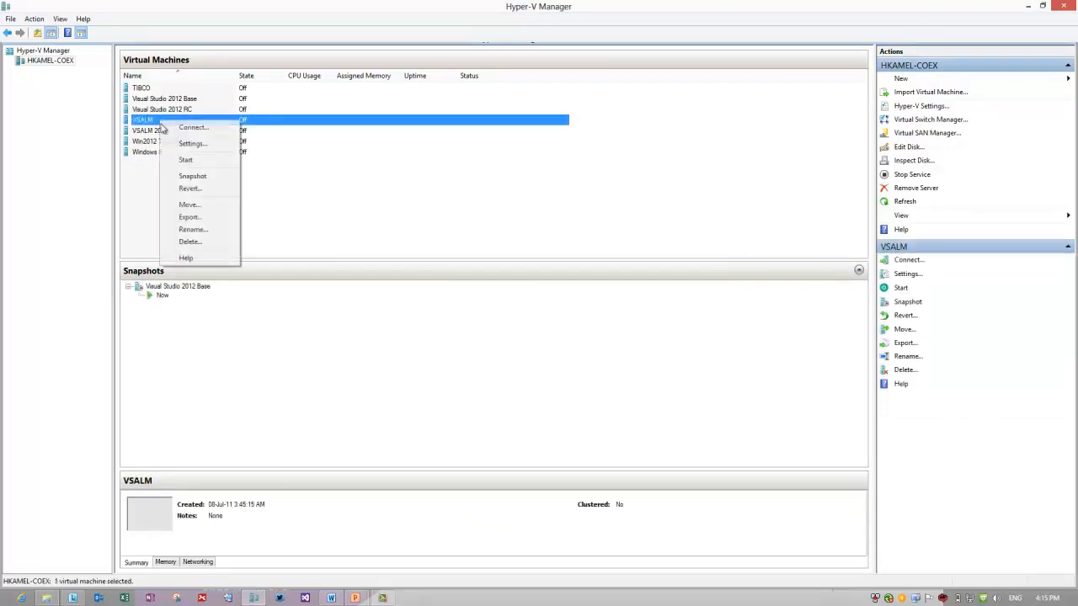
click(187, 160)
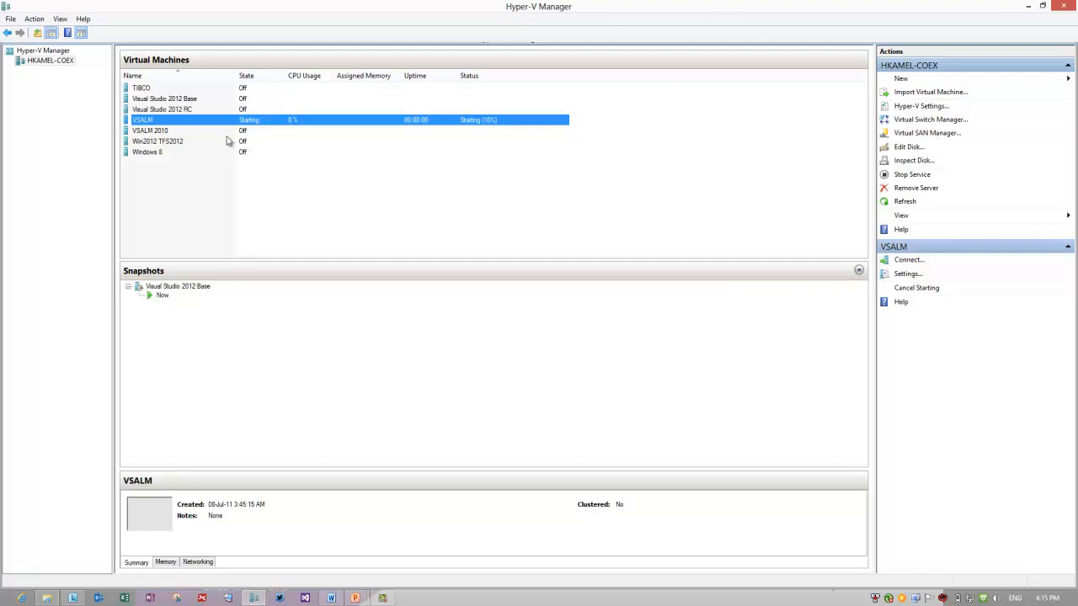
click(185, 101)
right_click(201, 104)
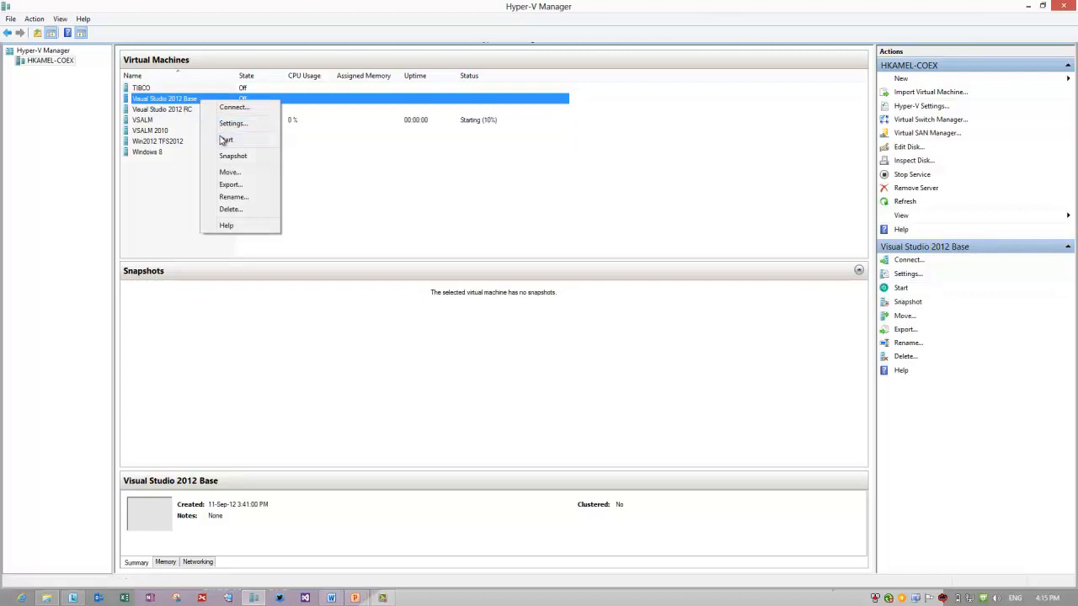
click(224, 141)
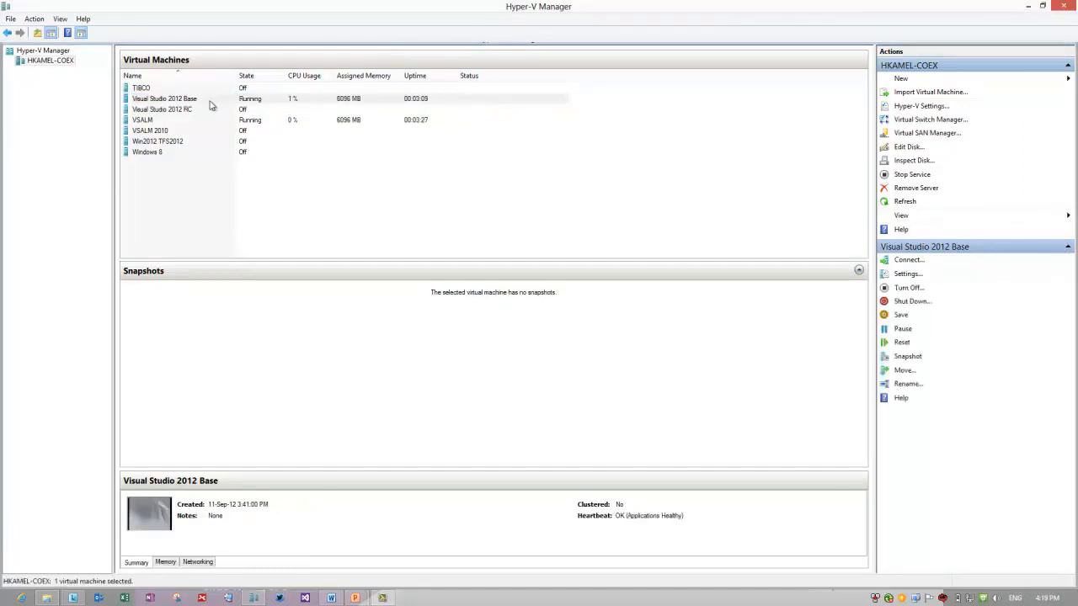
Open a console connection to the Visual Studio 2012 Base machine.
click(210, 101)
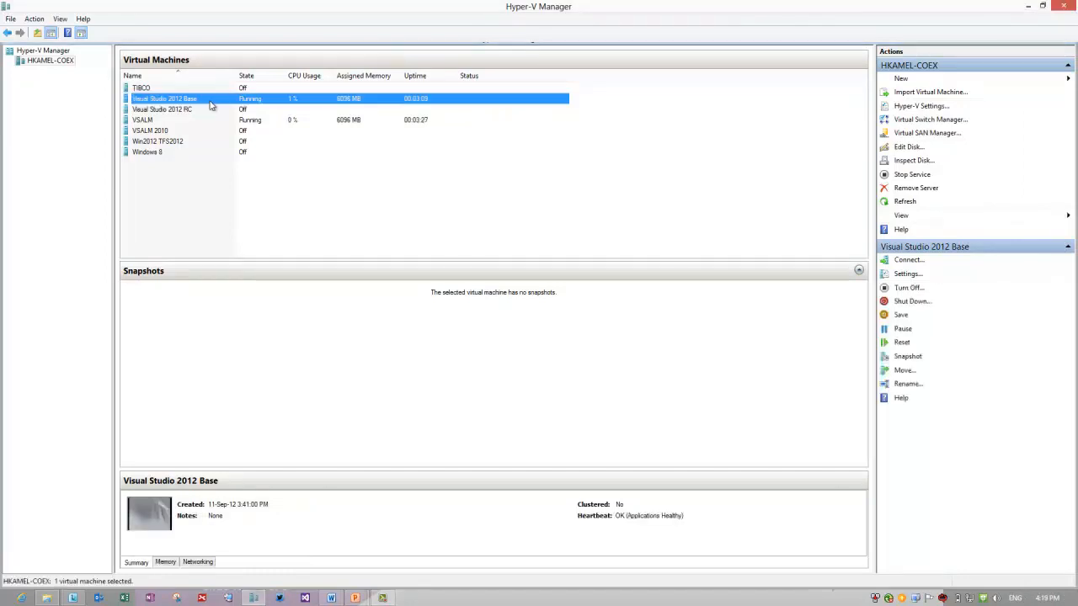
double_click(210, 101)
double_click(217, 103)
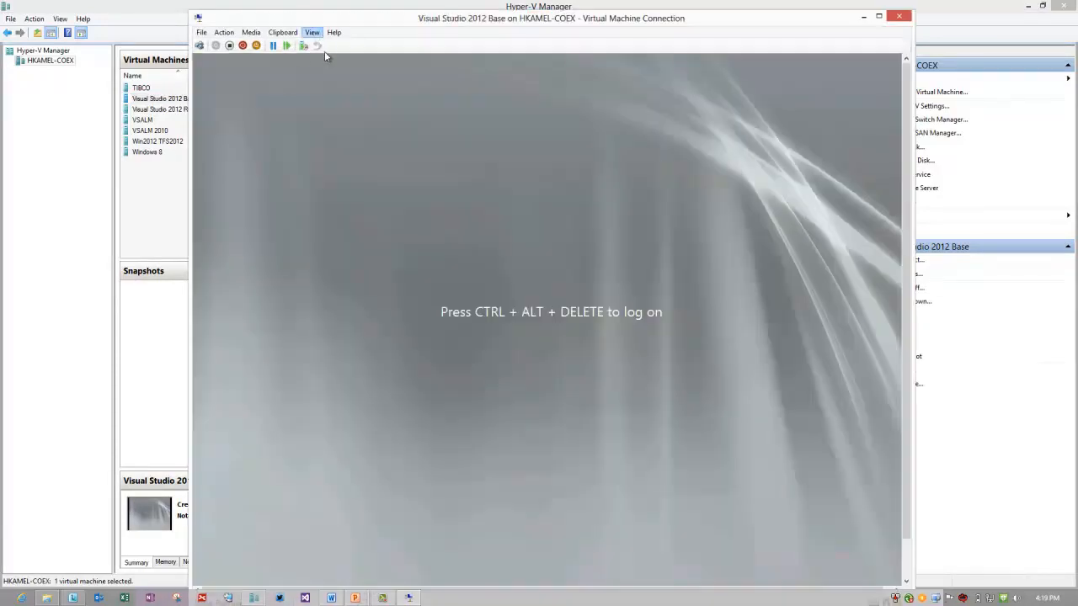
Log on to the guest by sending Ctrl+Alt+Del, choosing the user tile, and entering the account password.
click(199, 47)
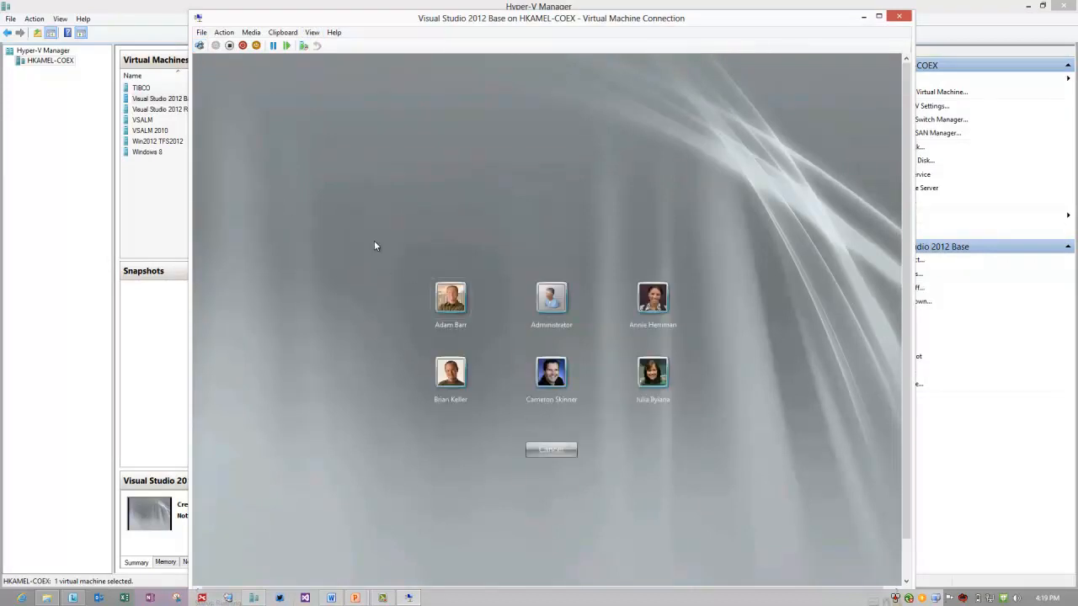
click(444, 300)
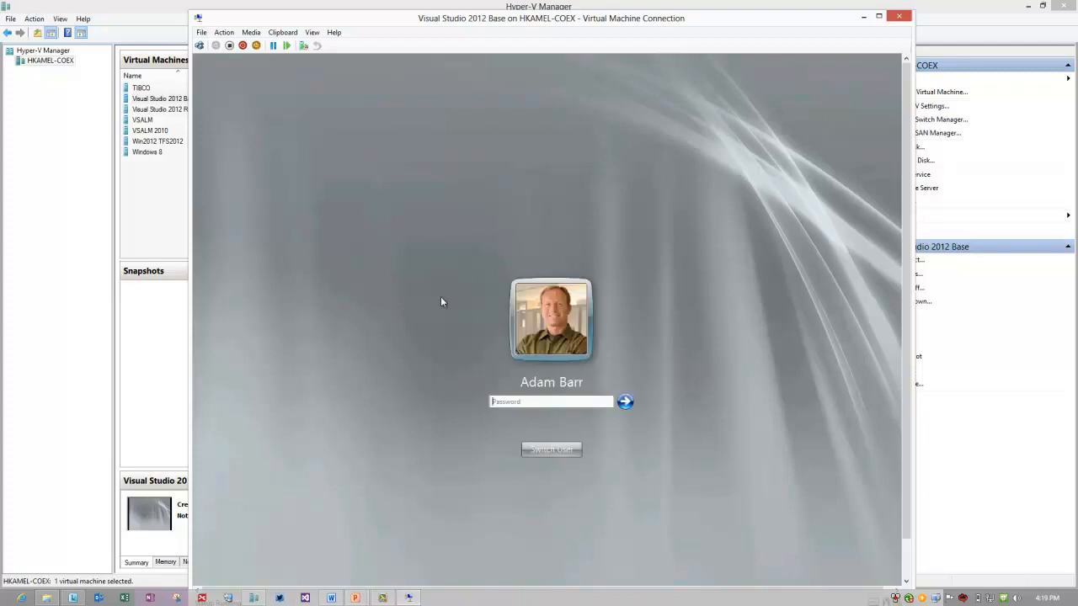
text(P2ssw0rd)
key(Return)
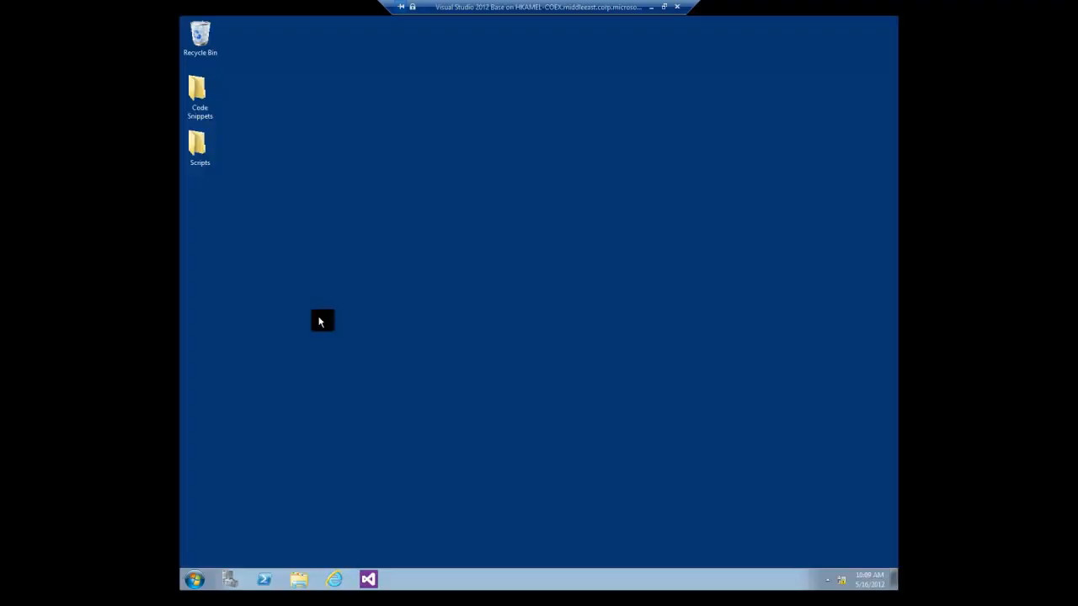
Append '2' to the computer description in System Properties, making it VSALM2, then close System.
click(199, 580)
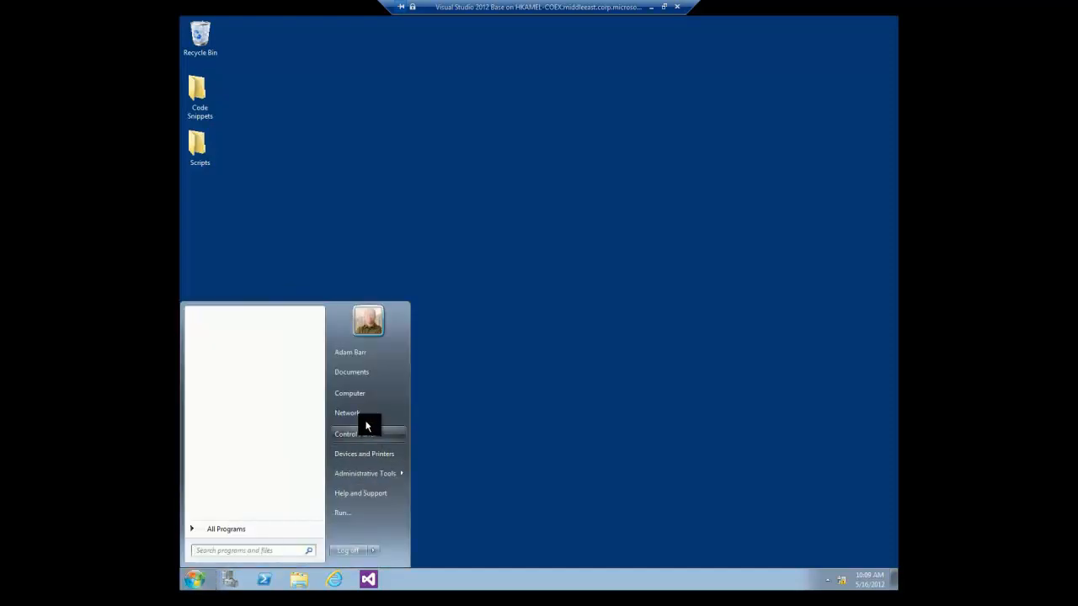
right_click(359, 398)
click(390, 496)
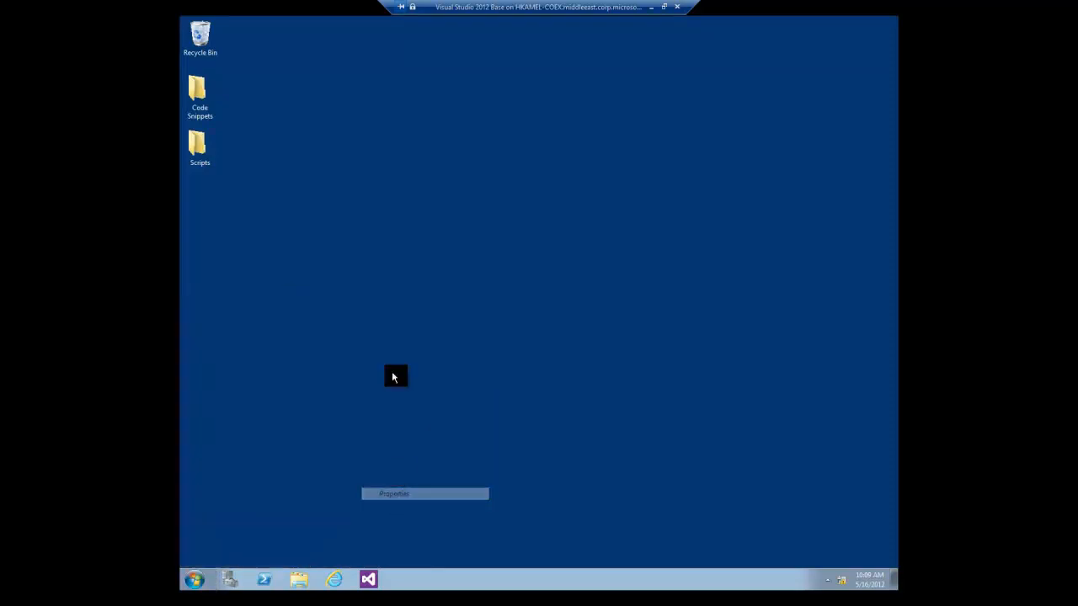
click(252, 109)
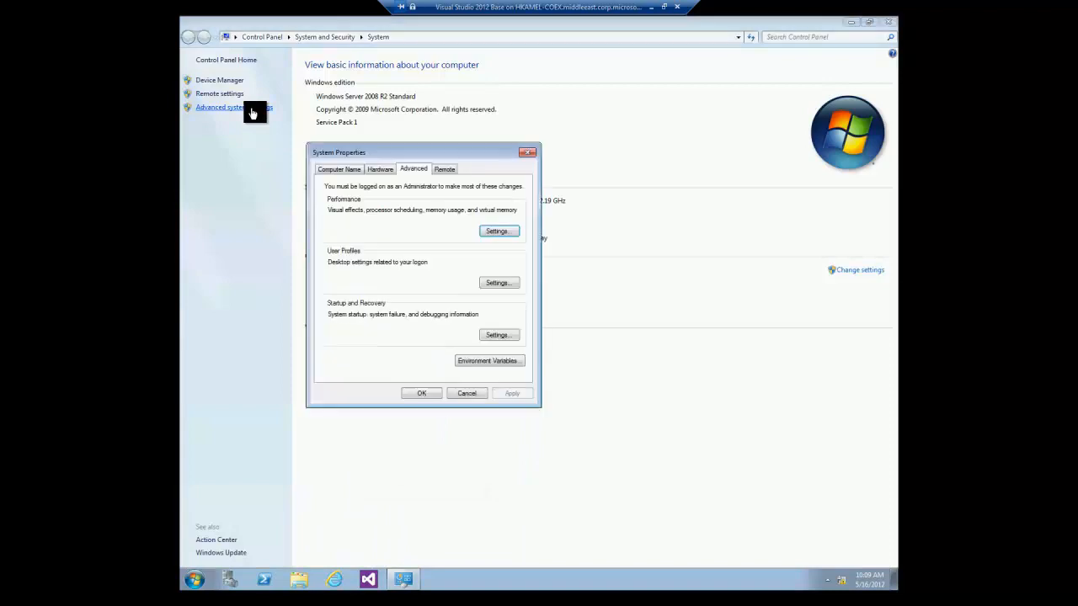
click(345, 171)
click(429, 211)
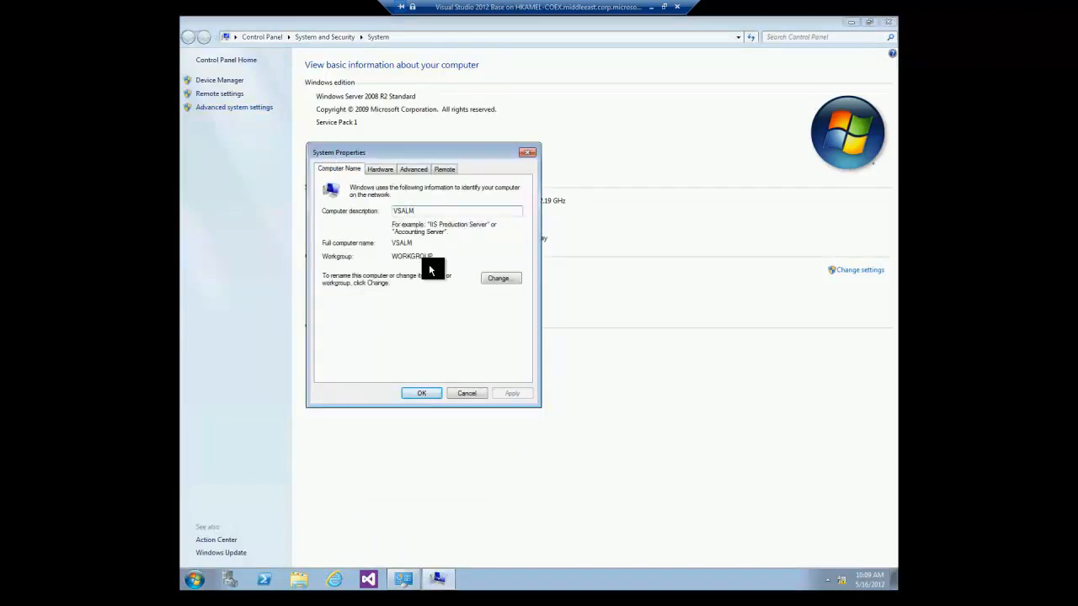
text(2)
click(515, 394)
click(422, 393)
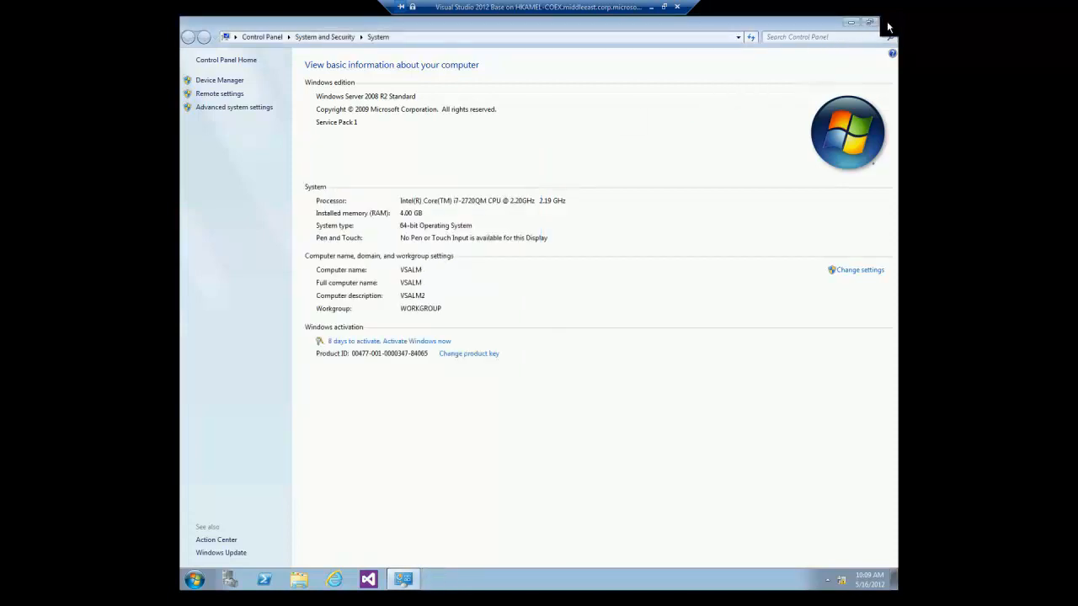
click(888, 22)
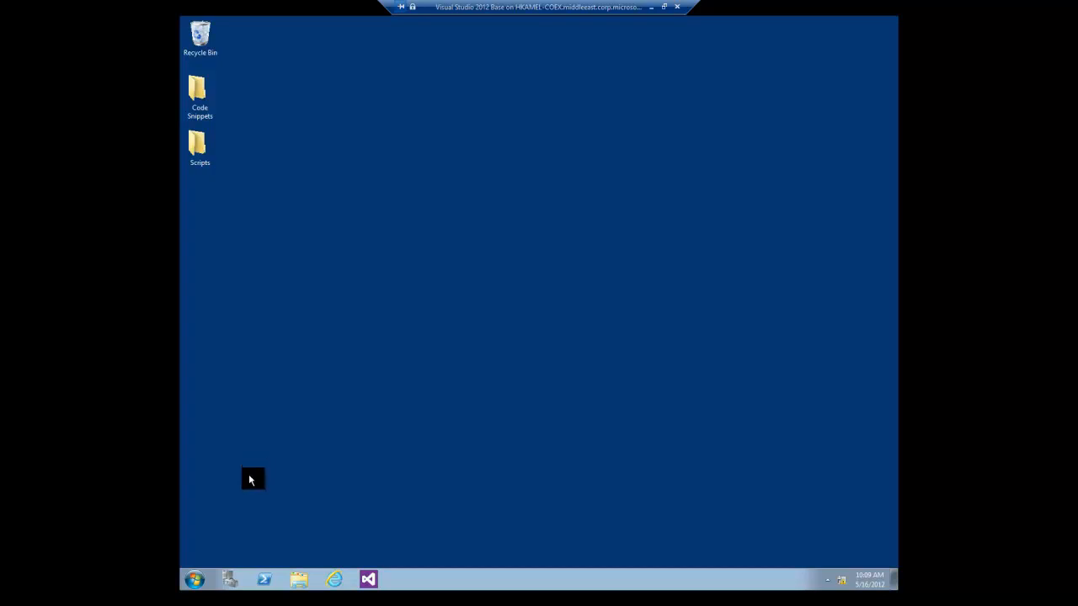
Open a maximized Explorer window and browse to C:\util.
click(299, 577)
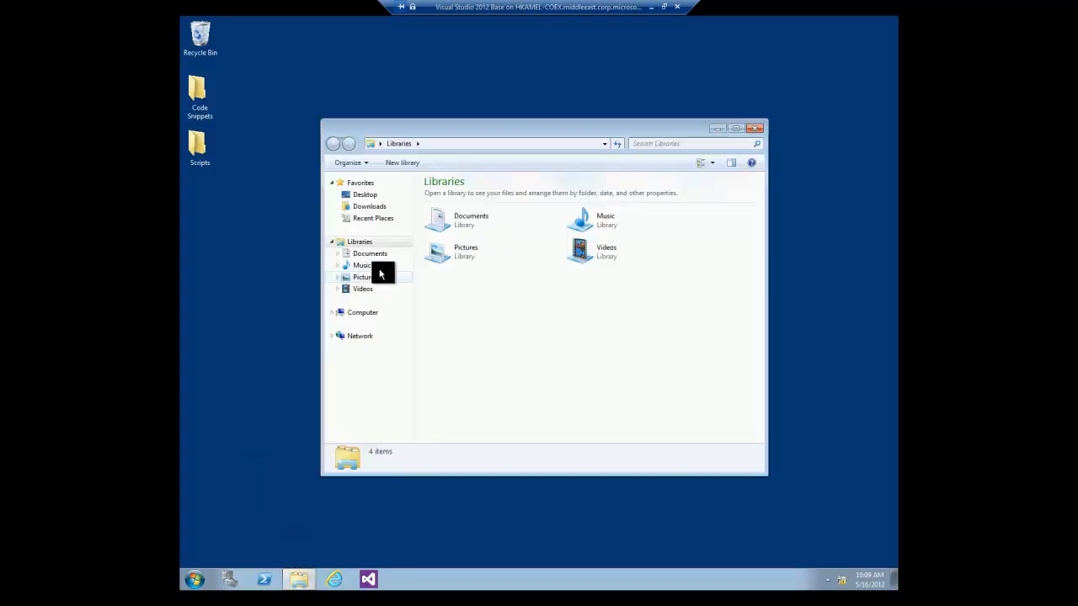
double_click(448, 132)
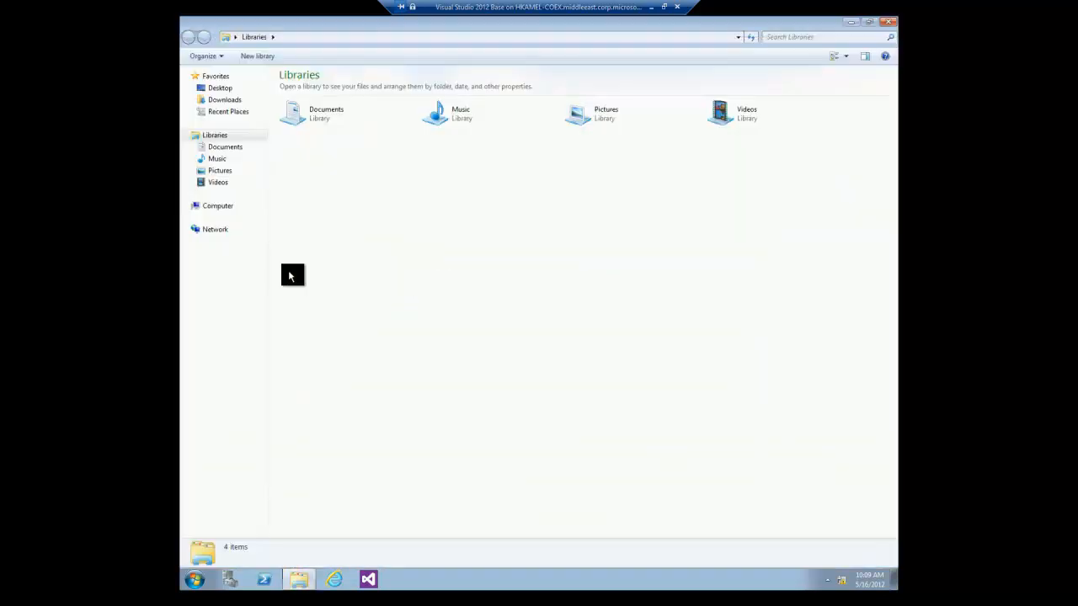
click(221, 207)
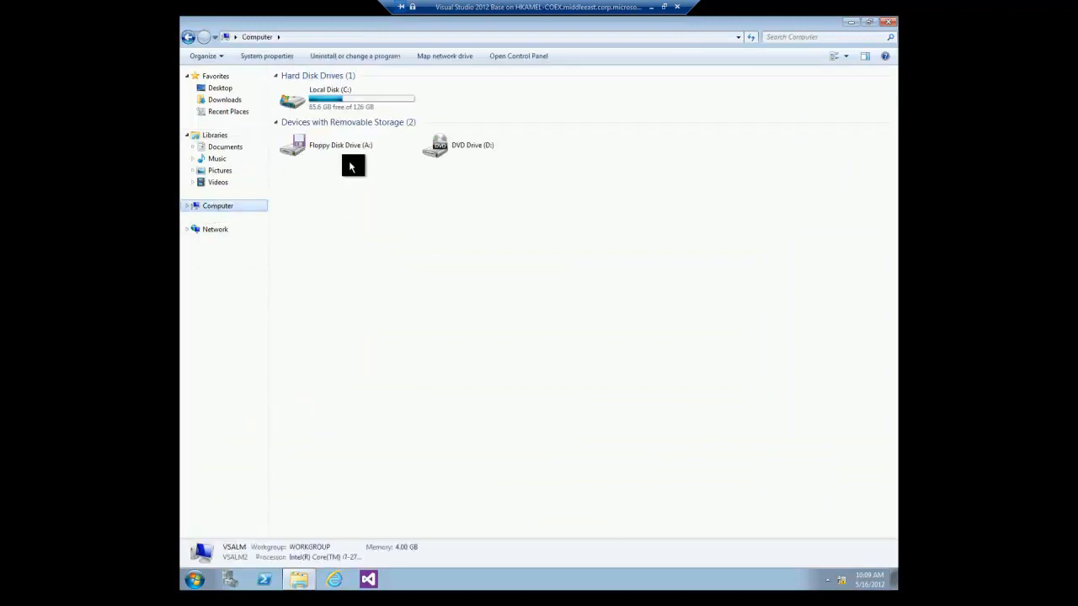
double_click(354, 103)
double_click(299, 218)
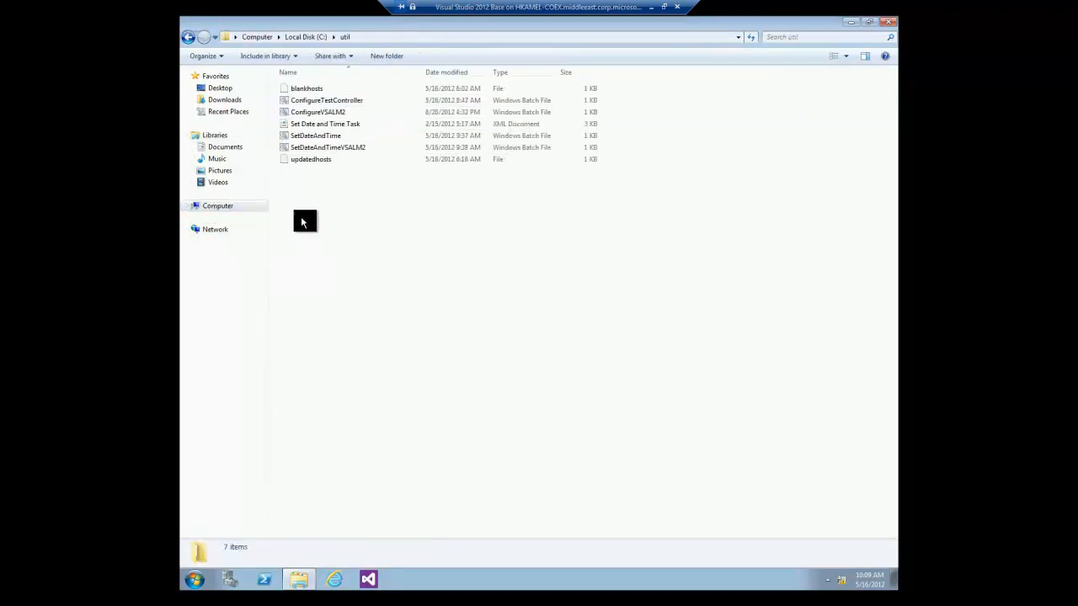
Run ConfigureVSALM2 to make vsalm2 the primary computer name, then close Explorer.
double_click(346, 110)
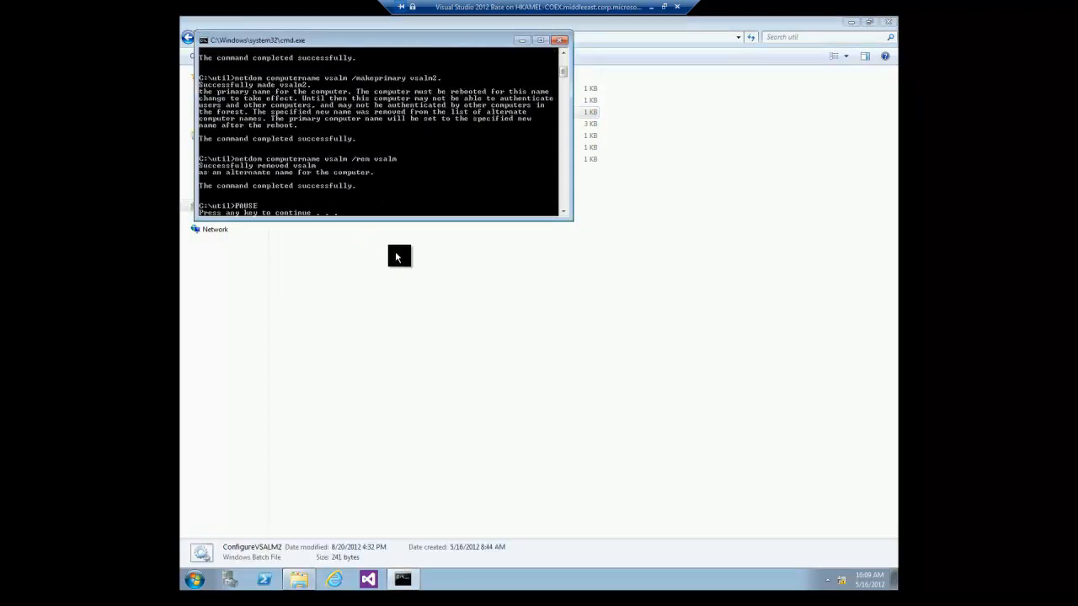
key(Return)
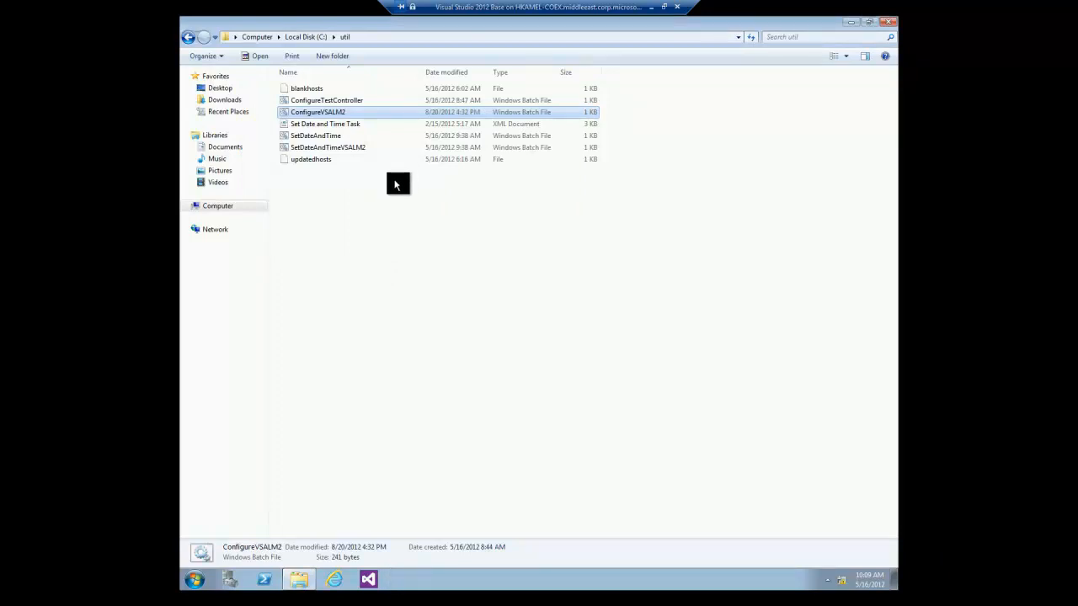
click(888, 23)
click(188, 579)
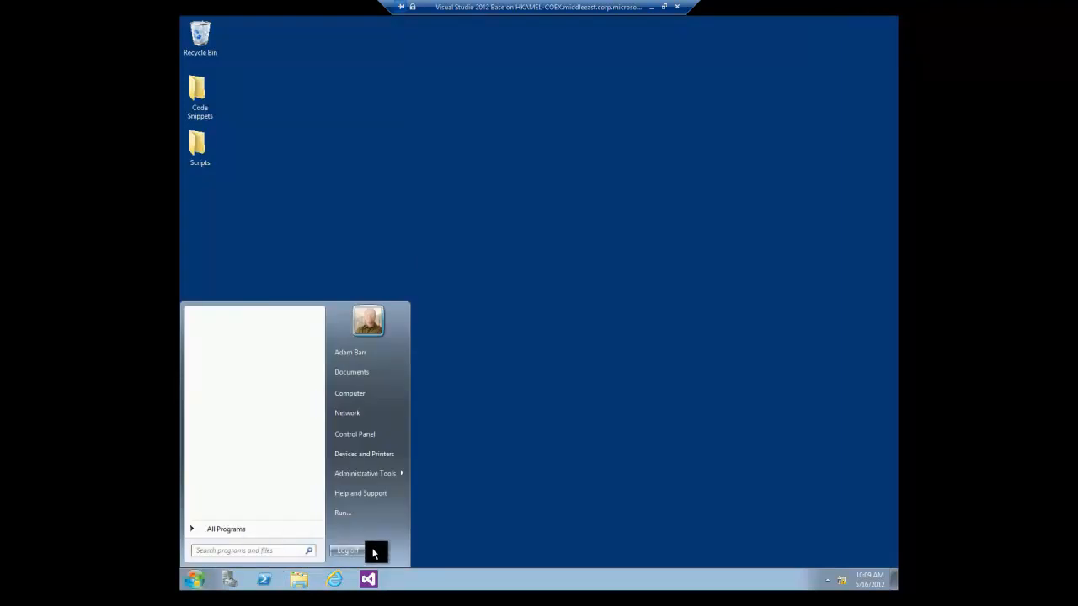
Restart the guest Windows machine from the Start menu's shutdown options.
click(372, 551)
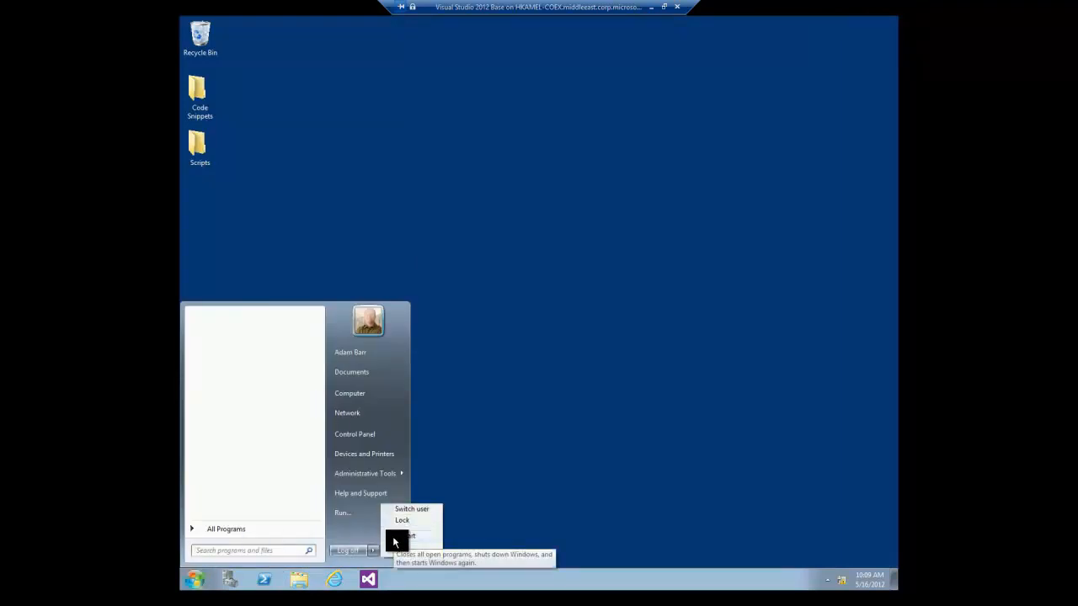
click(394, 539)
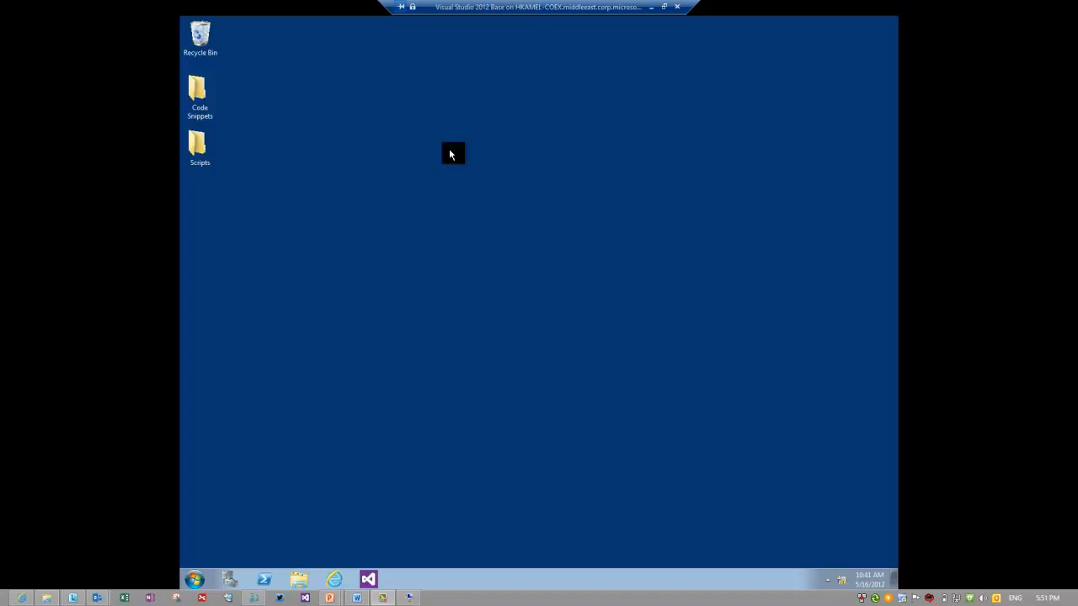
Launch a Command Prompt by searching for cmd in the Start menu.
click(195, 580)
click(221, 531)
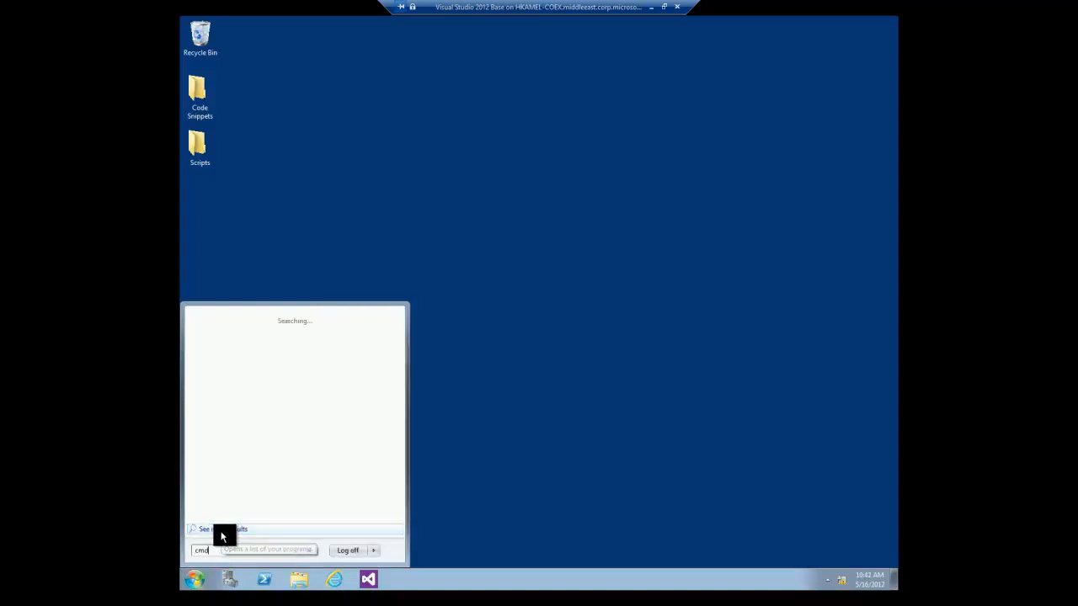
text(cm)
key(BackSpace)
key(BackSpace)
text(cmd)
key(Return)
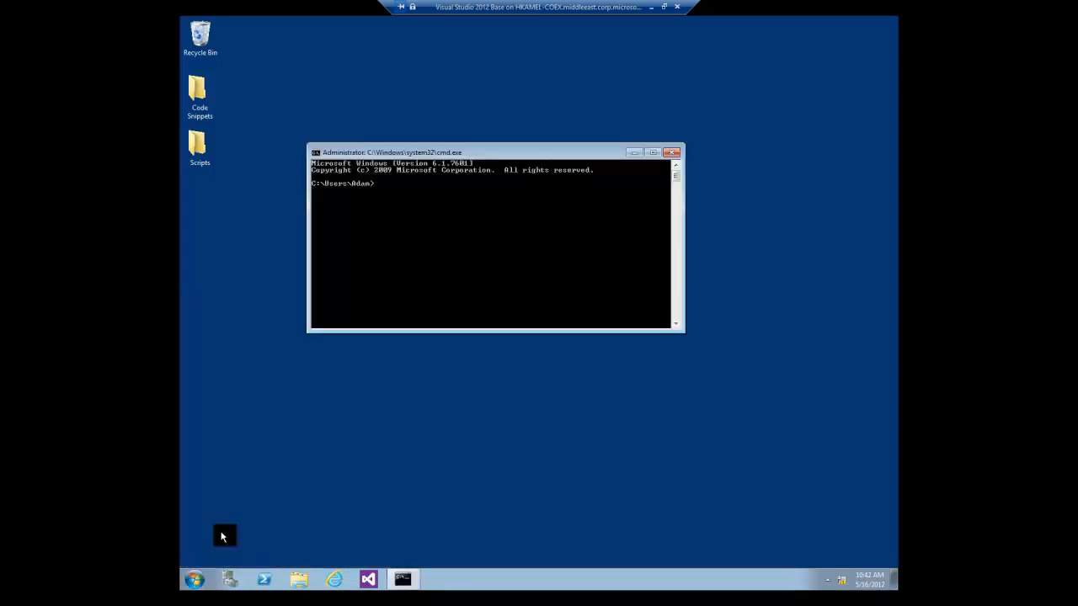
Run 'ping -4 VSALM' to confirm the guest reaches VSALM.
text(ping)
text(-4 USALM)
key(Return)
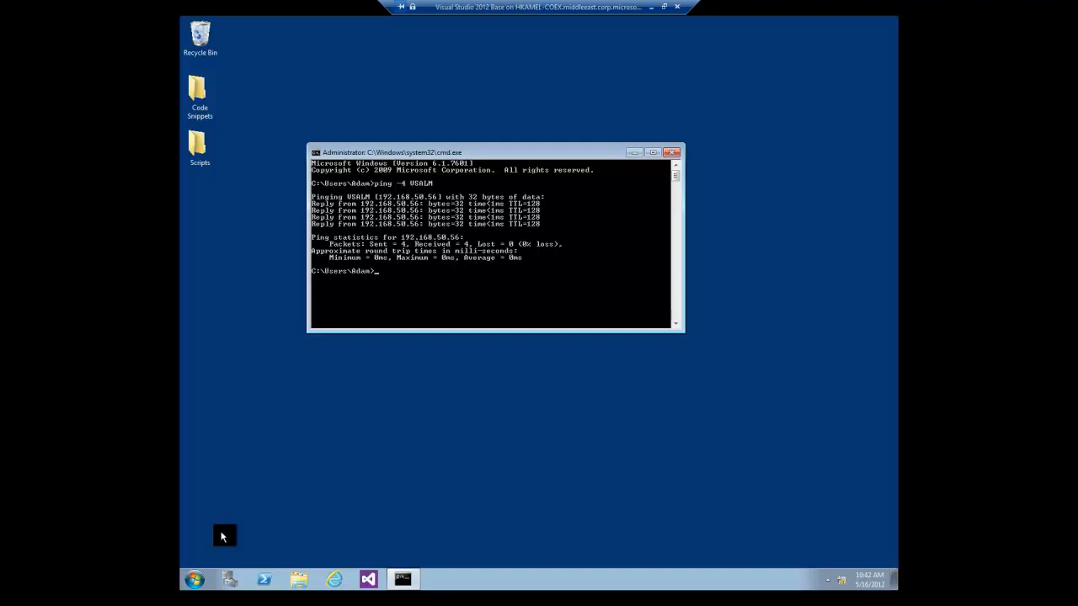
Check the guest's Local Area Connection status in the Network and Sharing Center.
click(839, 579)
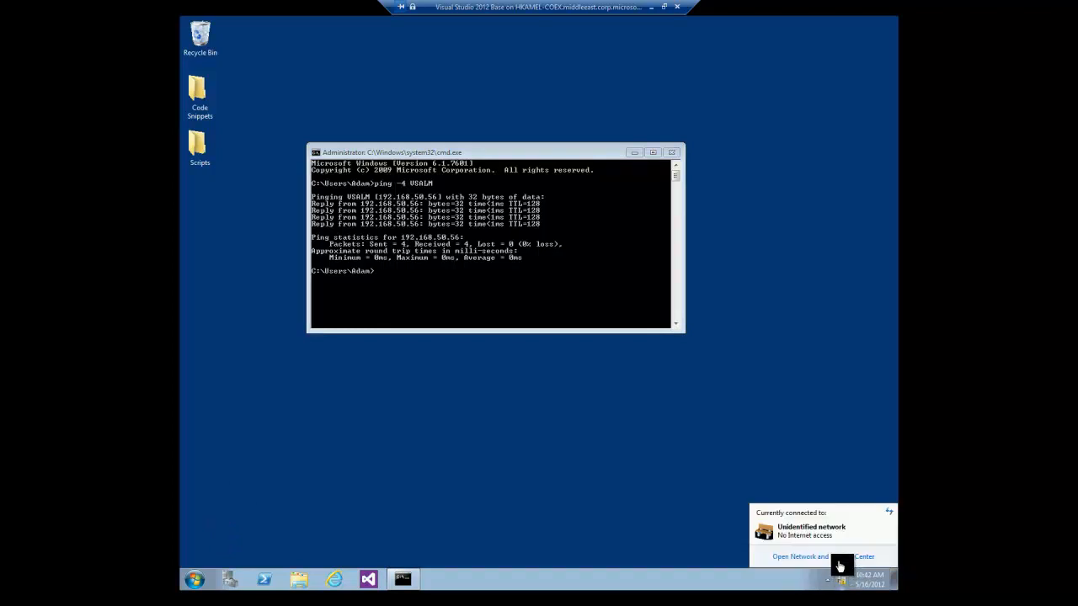
click(787, 555)
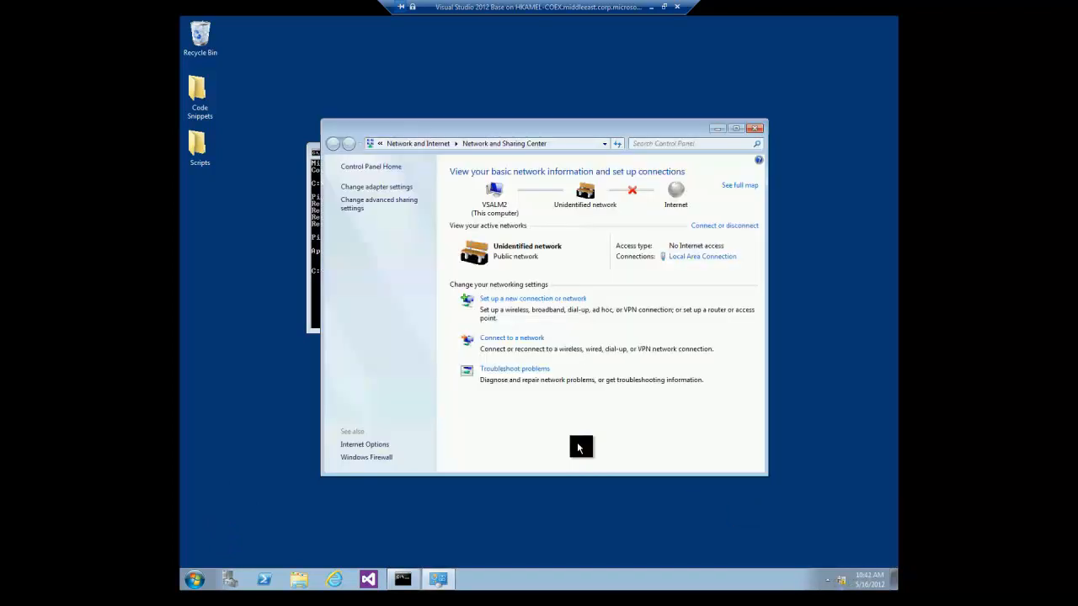
click(699, 257)
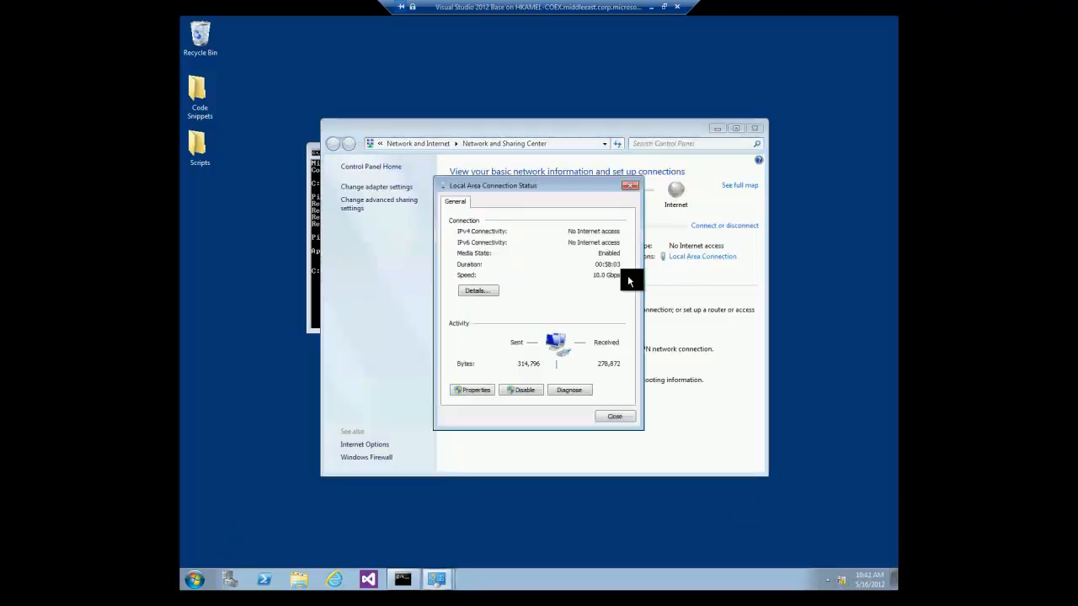
click(630, 187)
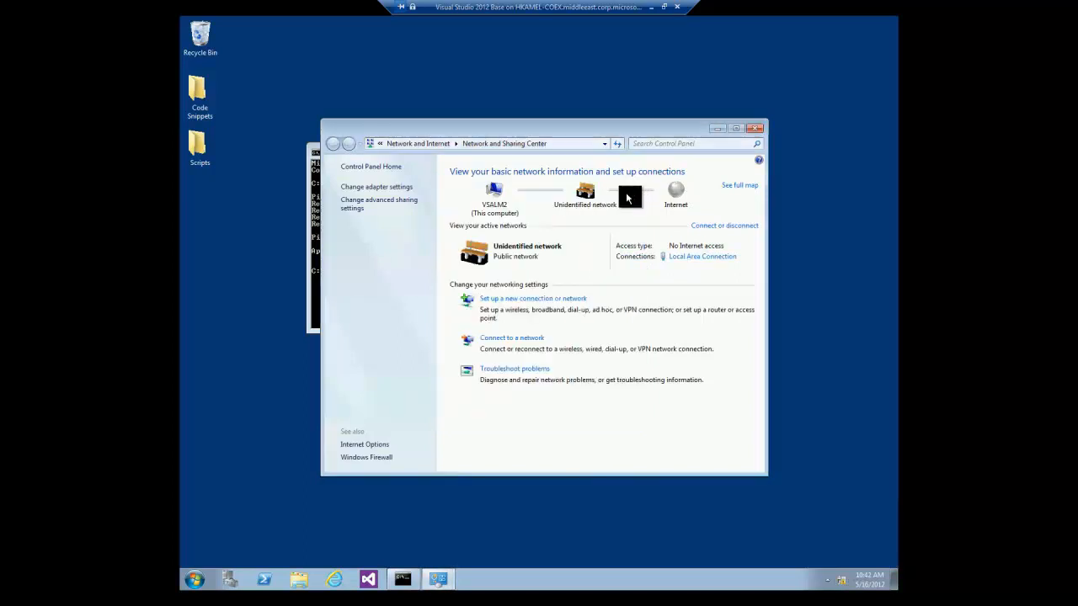
Close the Network and Sharing Center and command prompt, then minimize the VM session.
click(751, 128)
click(665, 153)
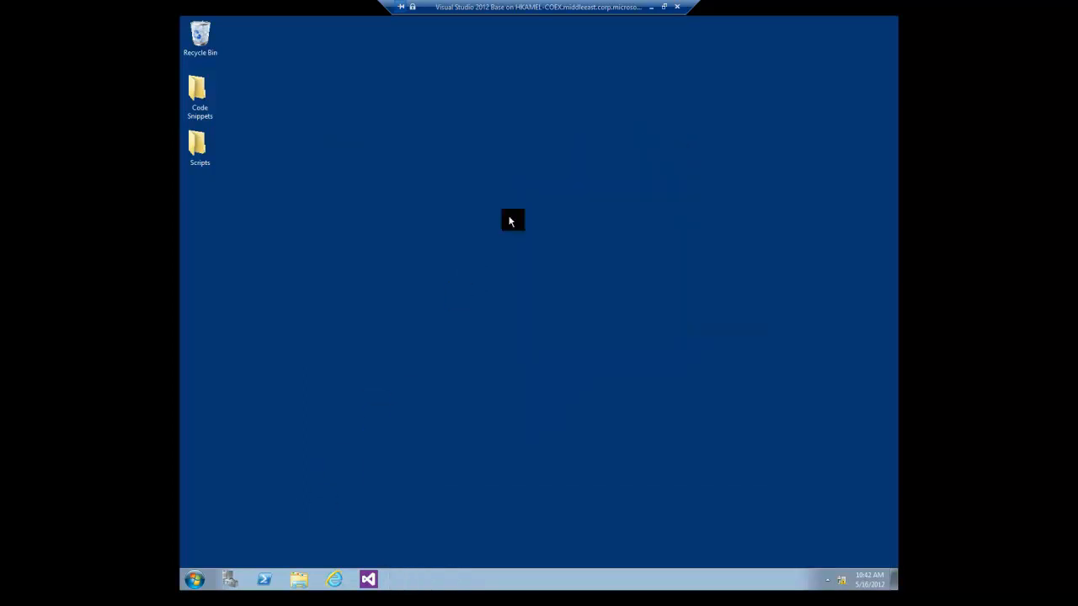
click(653, 8)
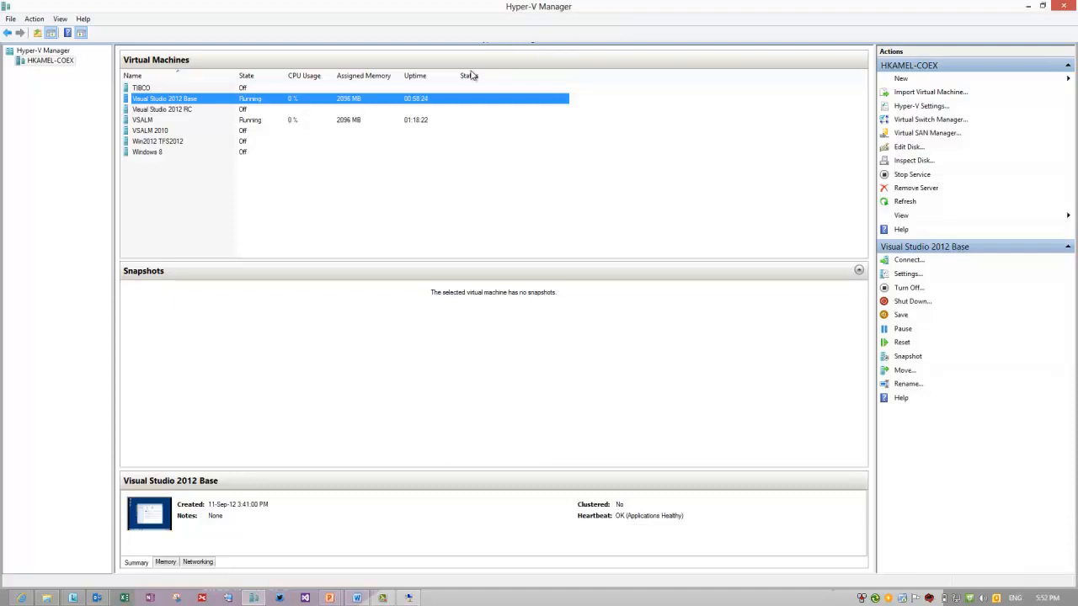
Take a snapshot of the running Visual Studio 2012 Base virtual machine.
right_click(223, 101)
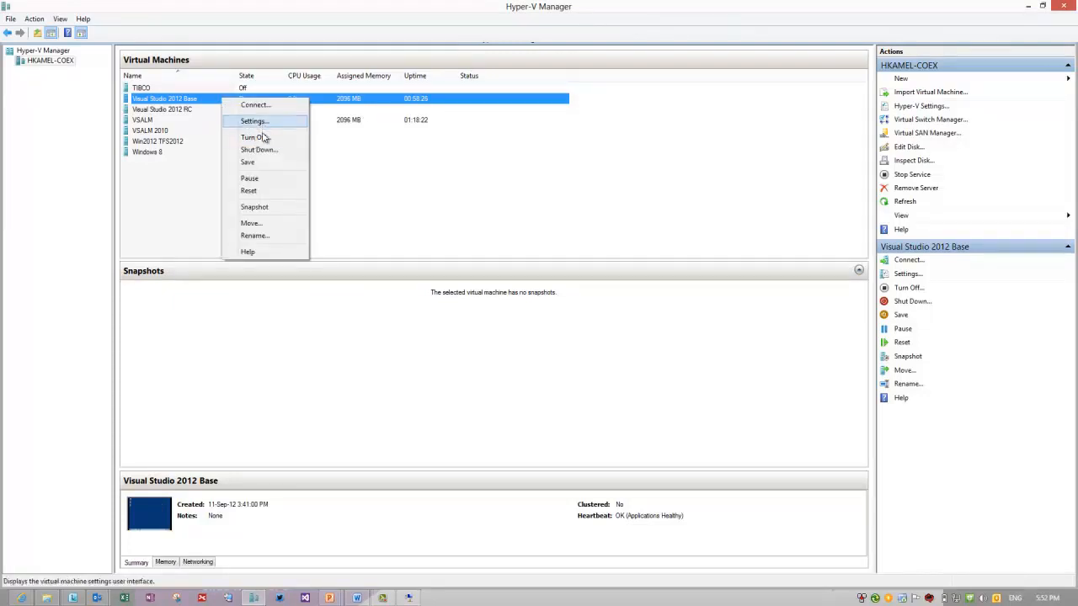
click(255, 207)
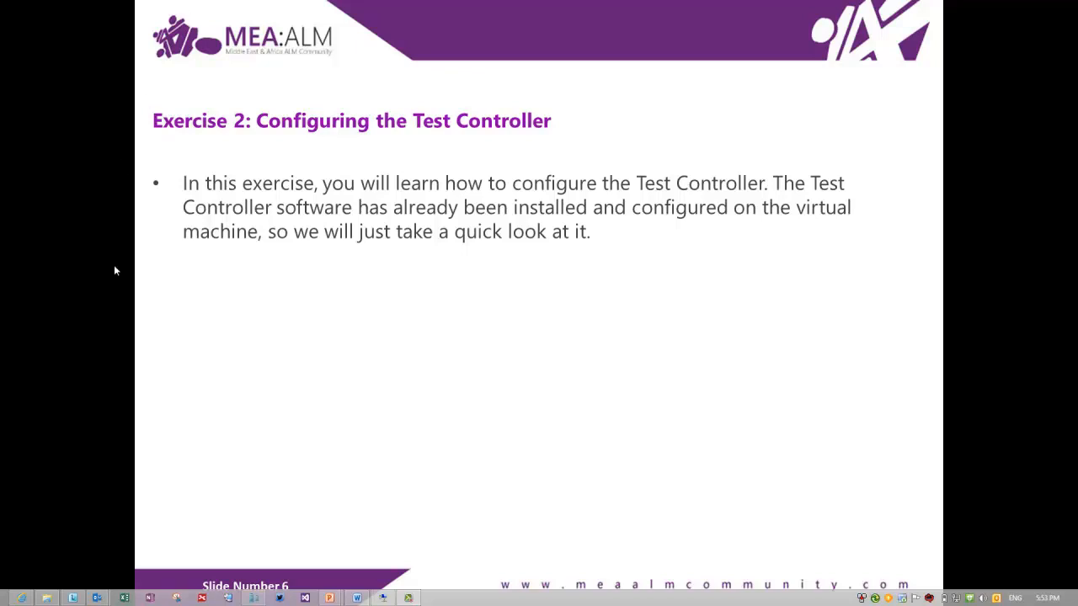
Bring the Virtual Machine Connection window to the front from the taskbar.
click(384, 597)
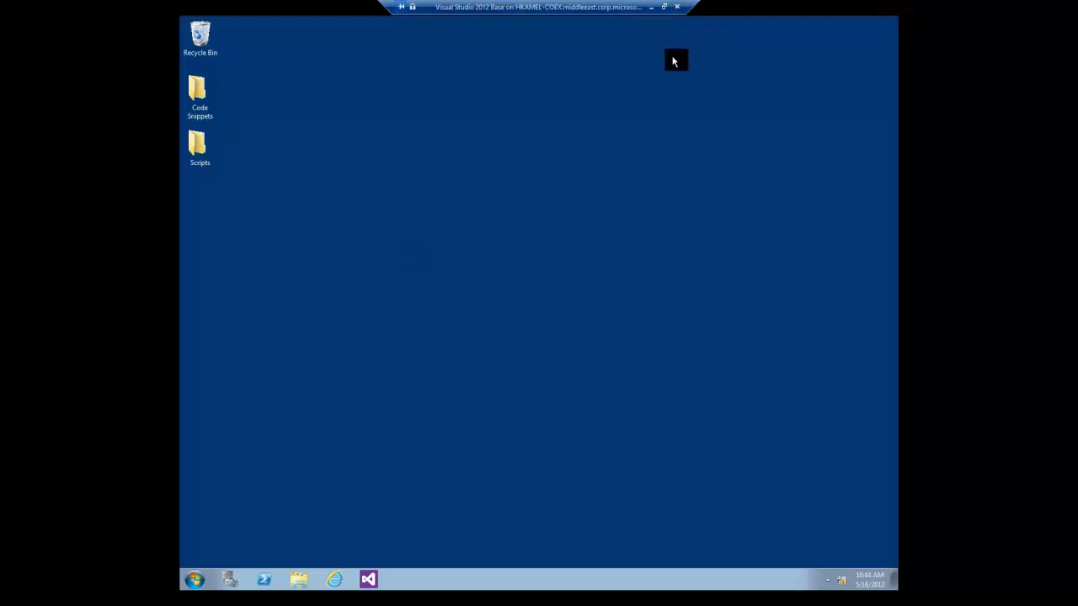
Launch the Test Controller Configuration Tool from the Microsoft Visual Studio 2012 program group.
click(195, 580)
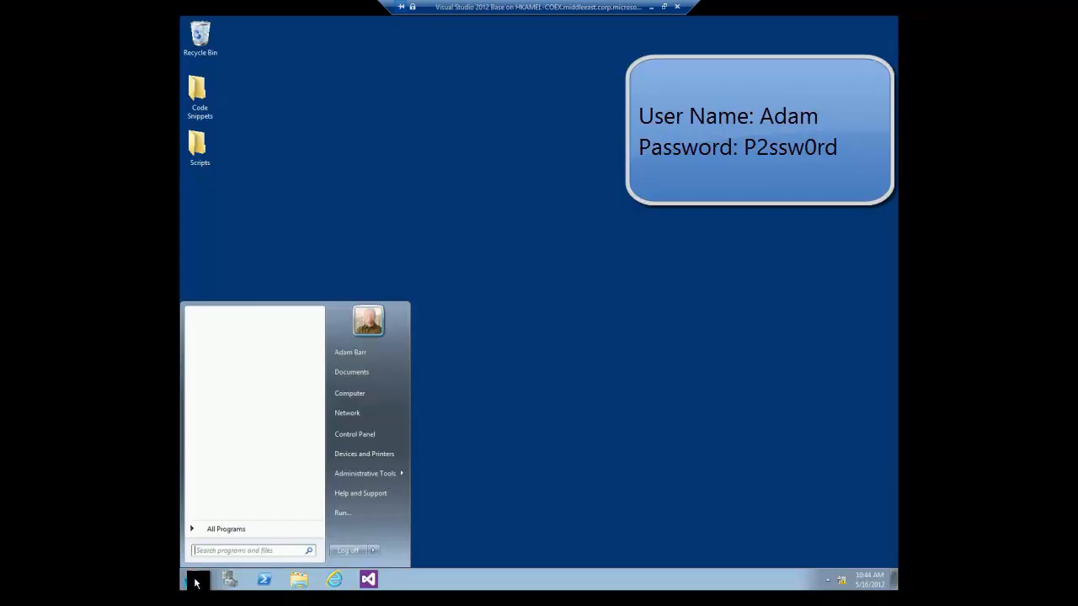
click(217, 529)
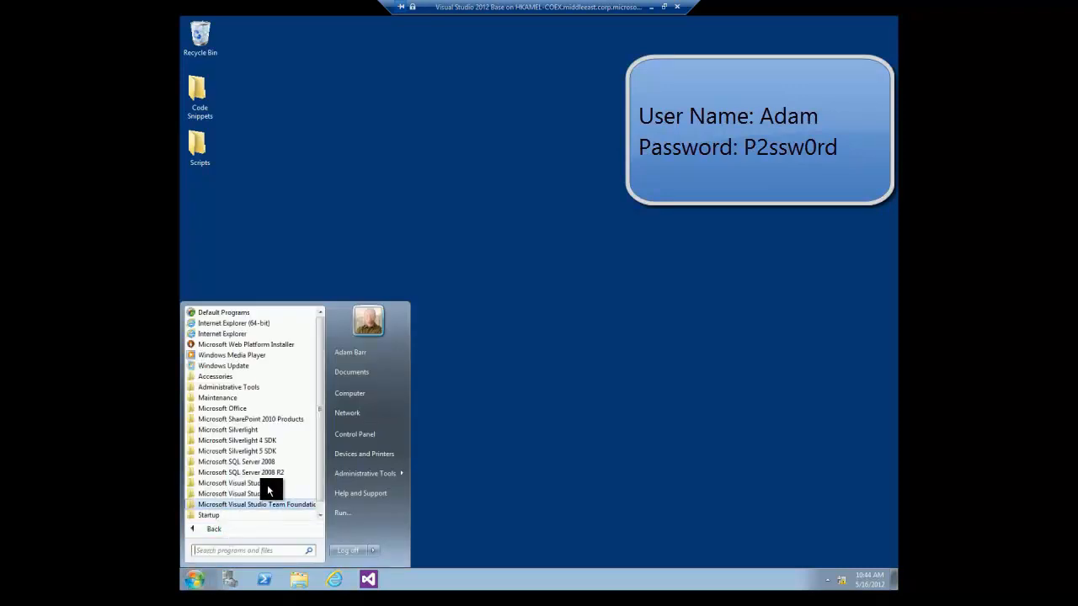
scroll(320, 432, down, 1)
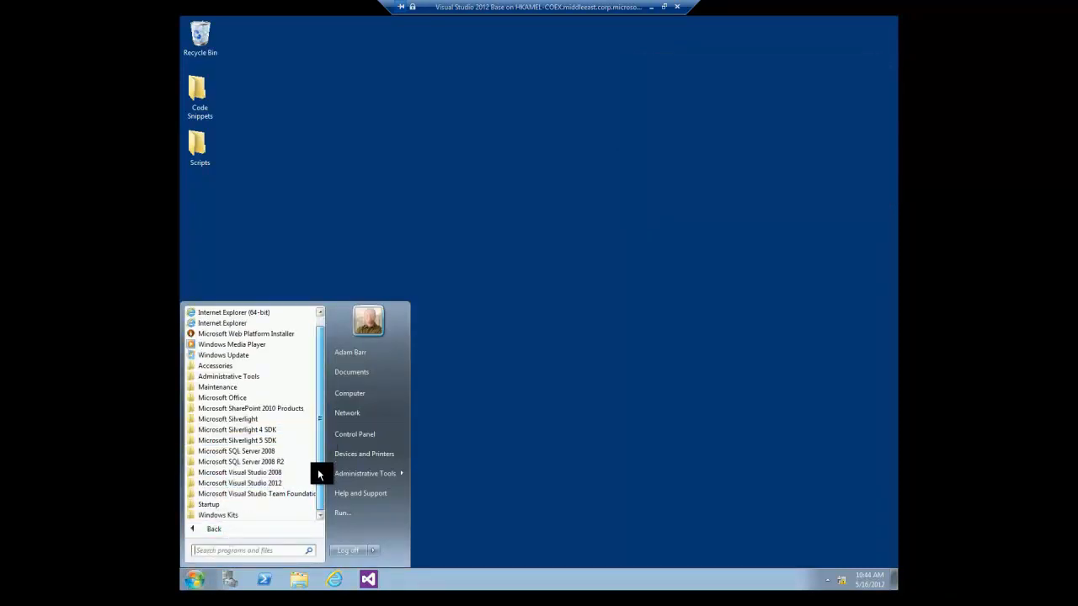
click(277, 484)
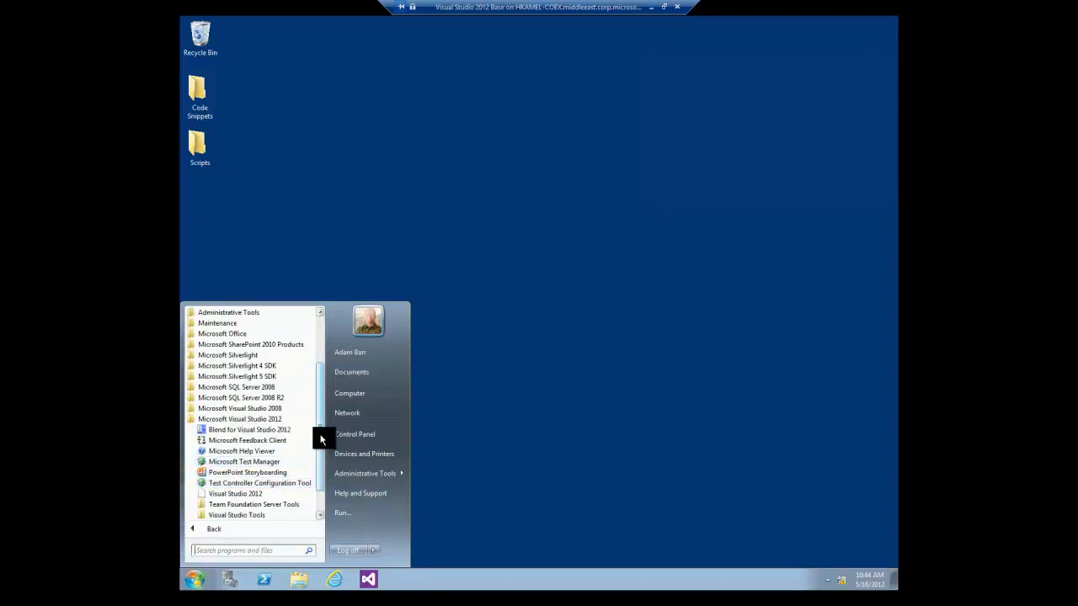
scroll(318, 465, down, 1)
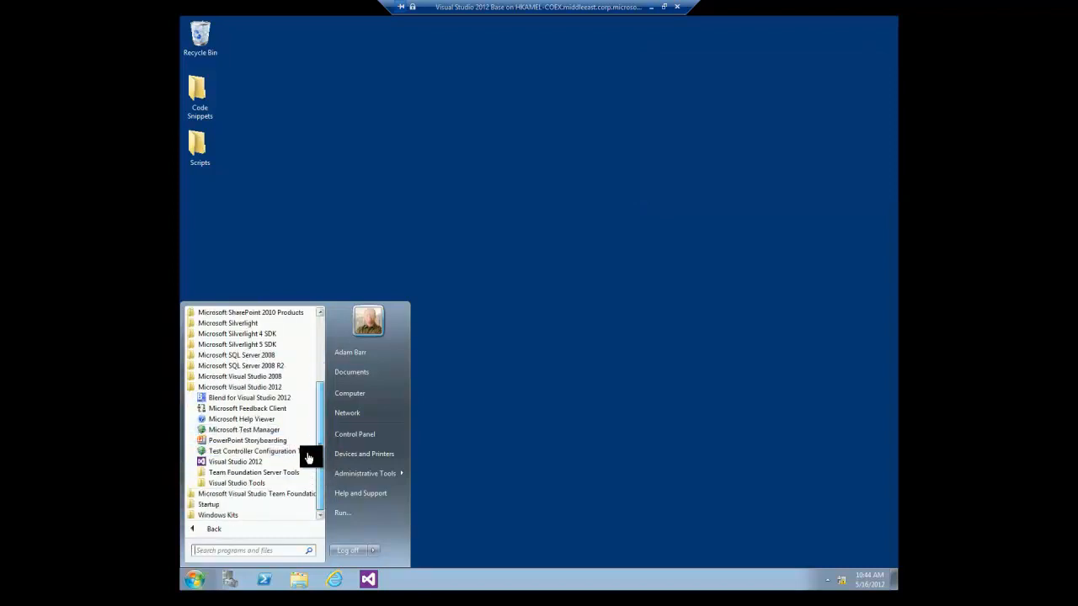
click(264, 460)
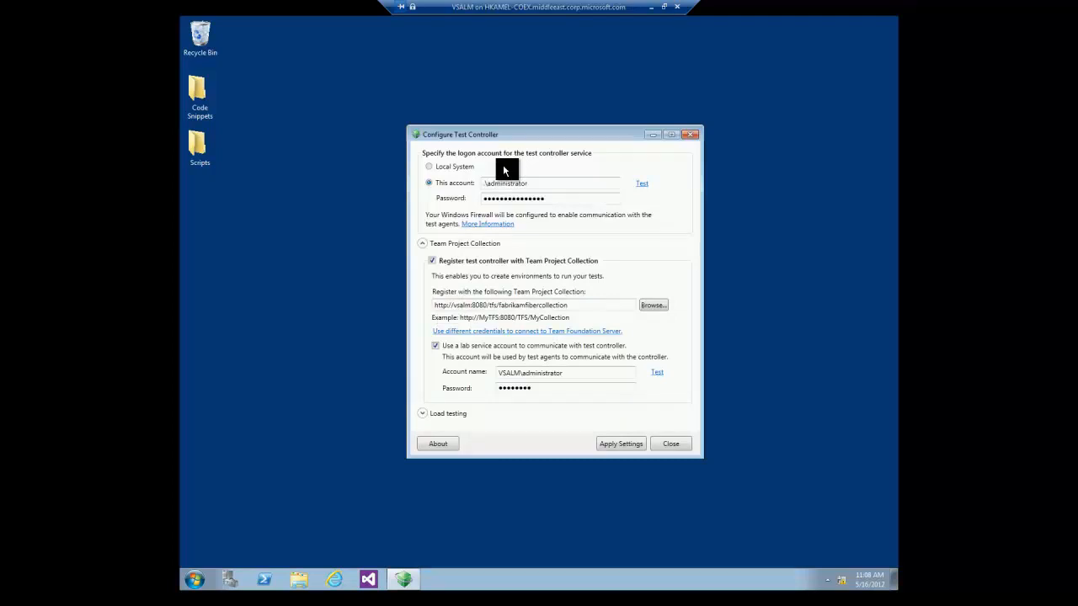
Inspect the logon account and fabrikamfibercollection URL, then exit the tool without applying settings.
double_click(508, 182)
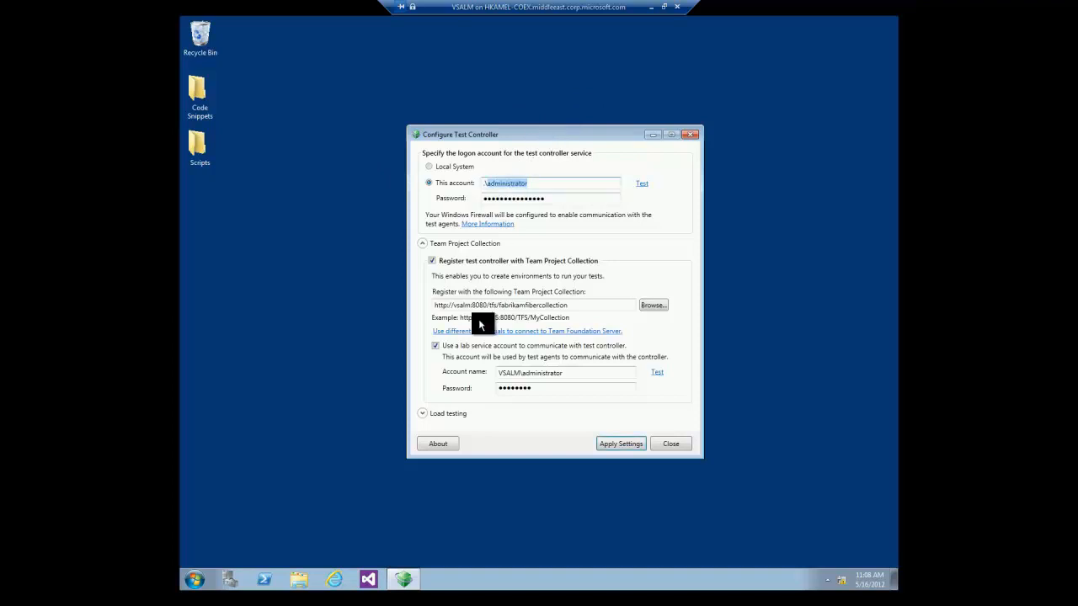
double_click(558, 304)
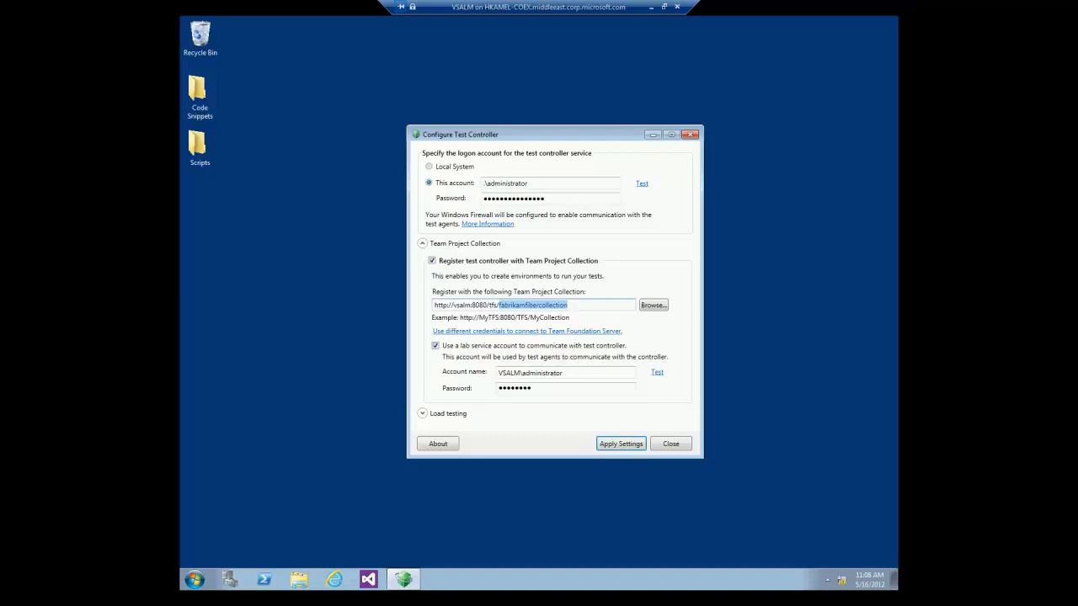
click(663, 448)
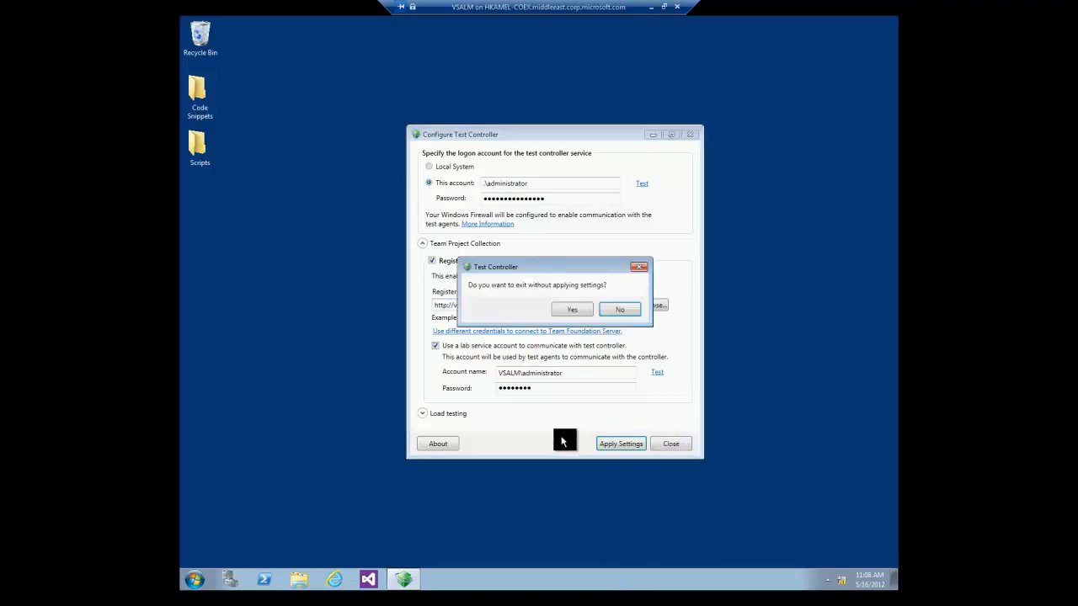
click(566, 311)
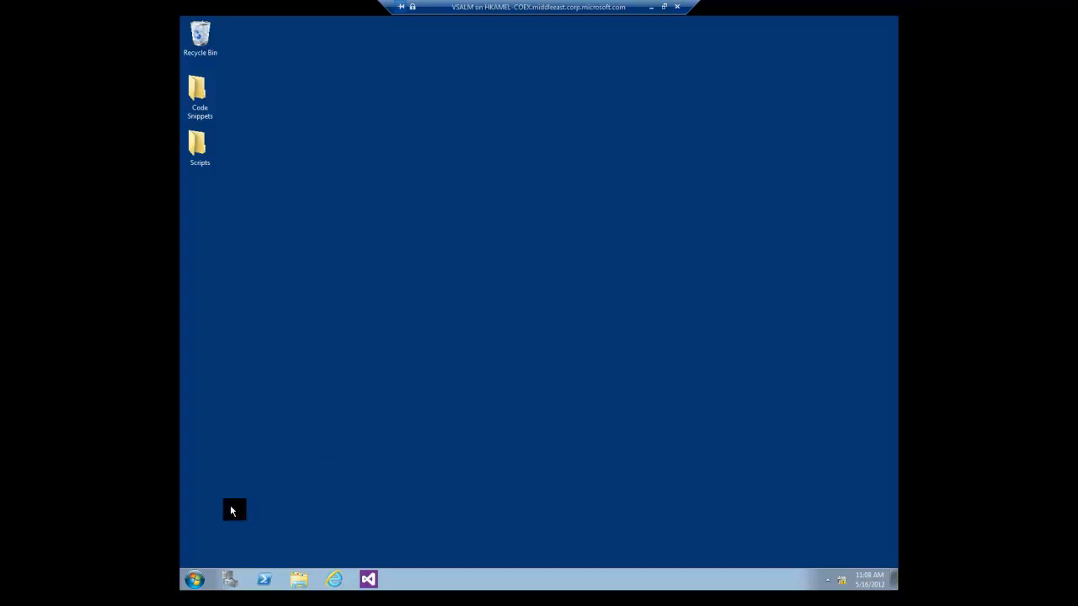
click(195, 579)
click(352, 396)
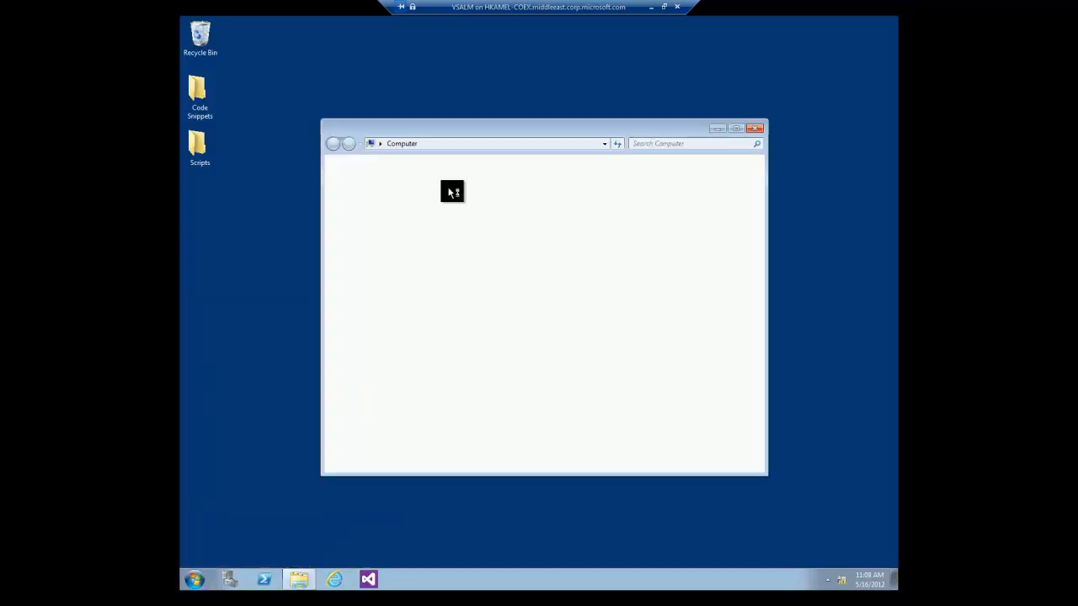
double_click(459, 214)
double_click(443, 324)
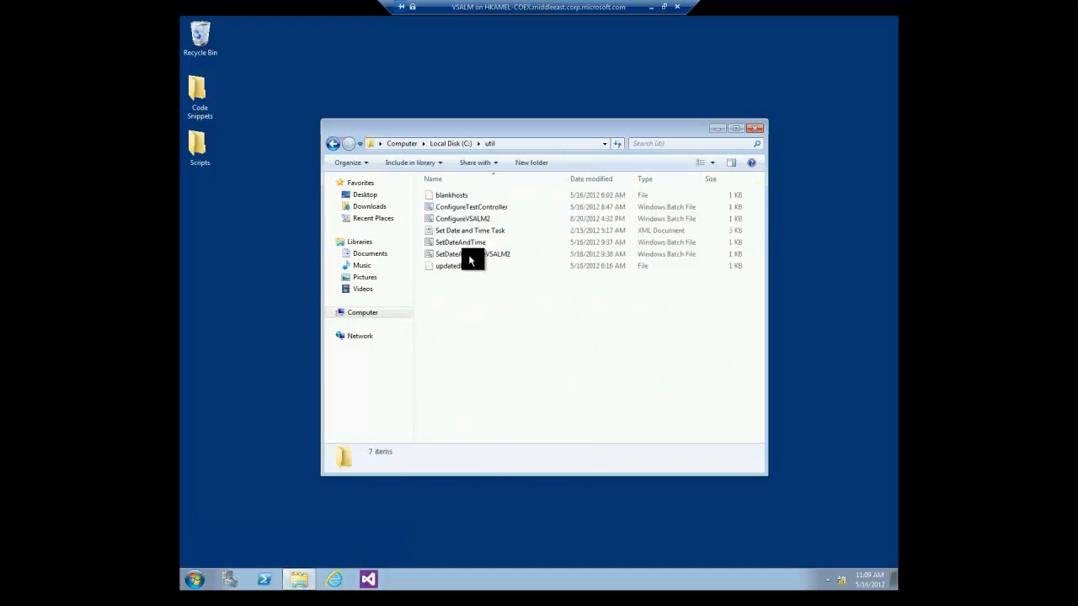
click(488, 208)
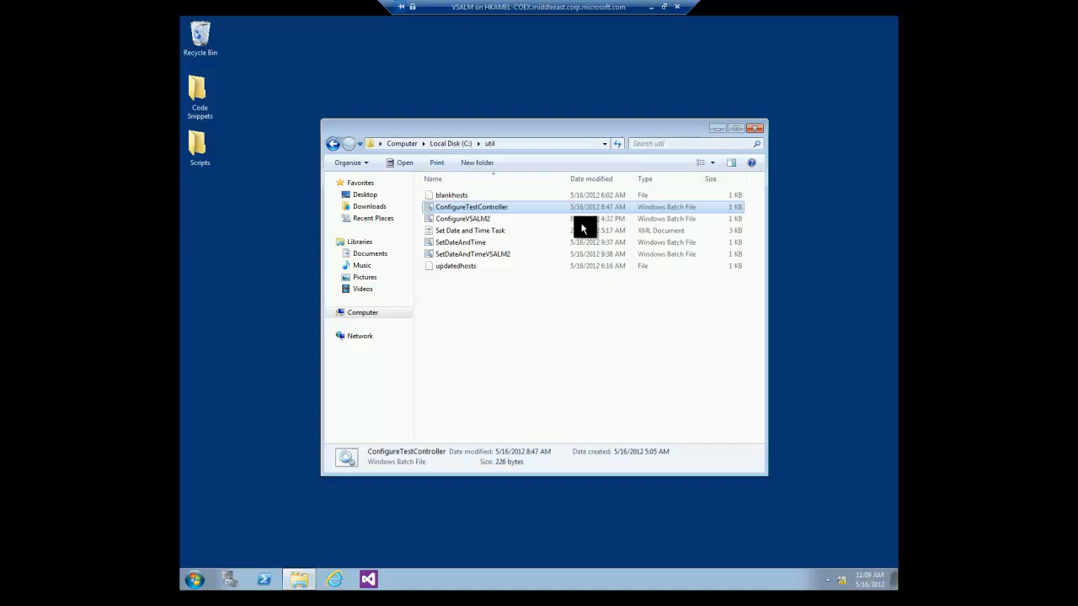
click(755, 128)
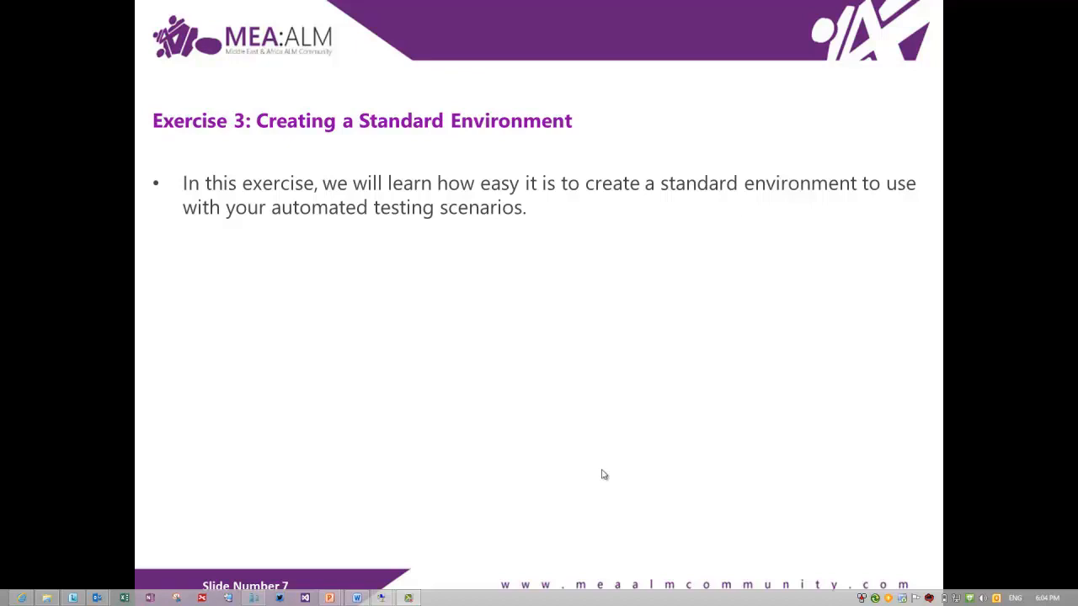
mouse_move(382, 598)
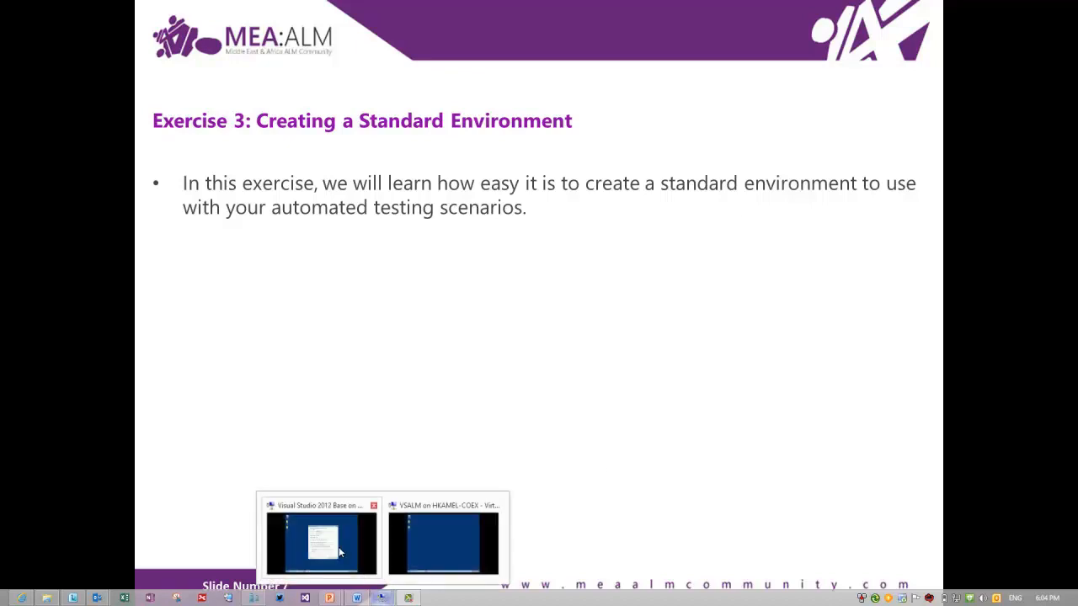
click(443, 543)
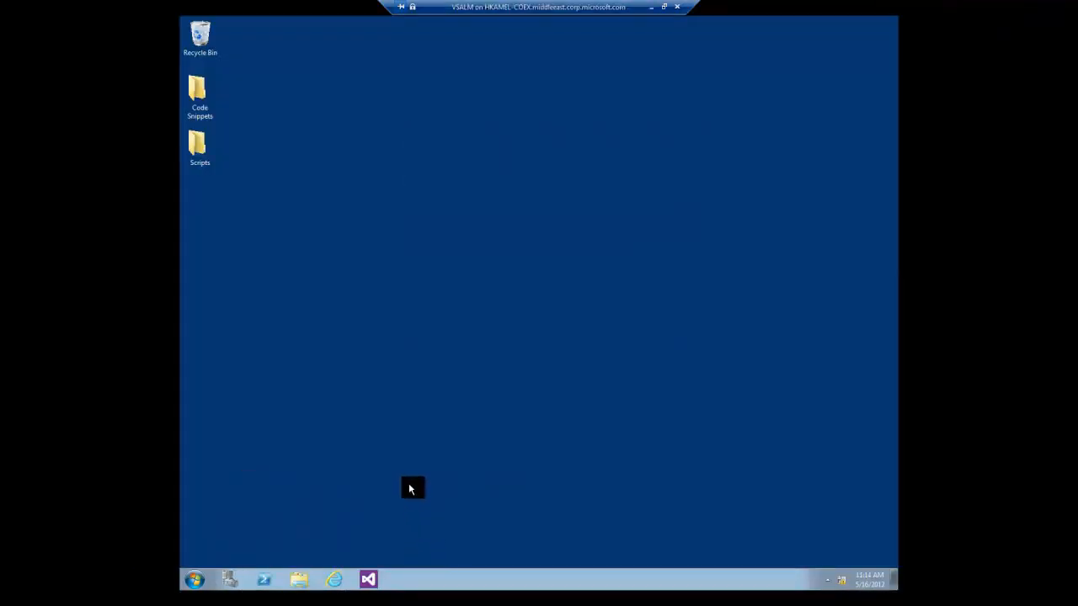
Launch Microsoft Test Manager from the Microsoft Visual Studio 2012 program group.
click(191, 586)
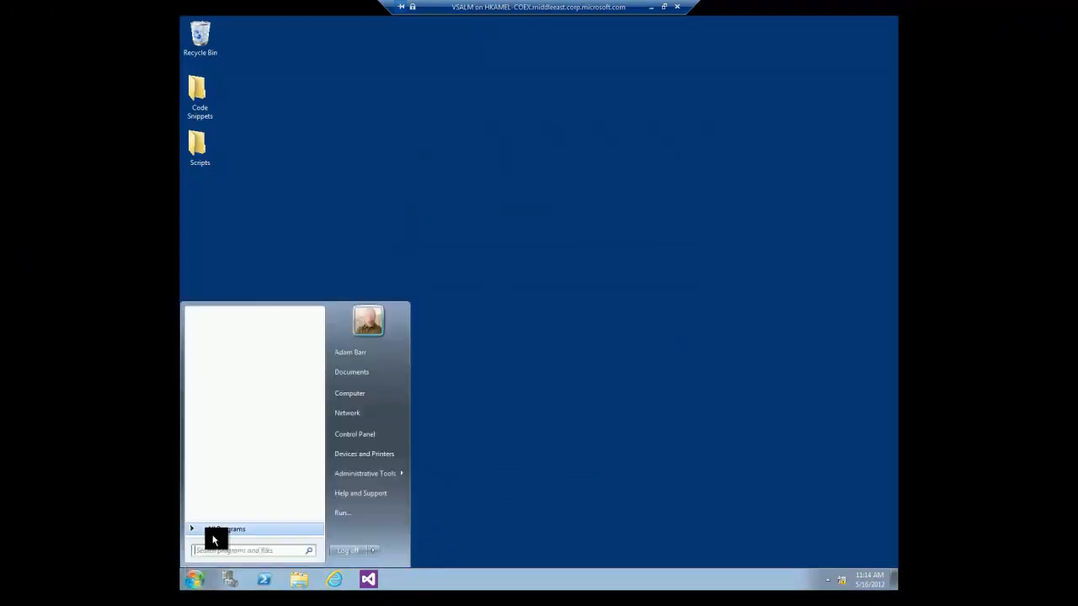
click(210, 530)
click(243, 483)
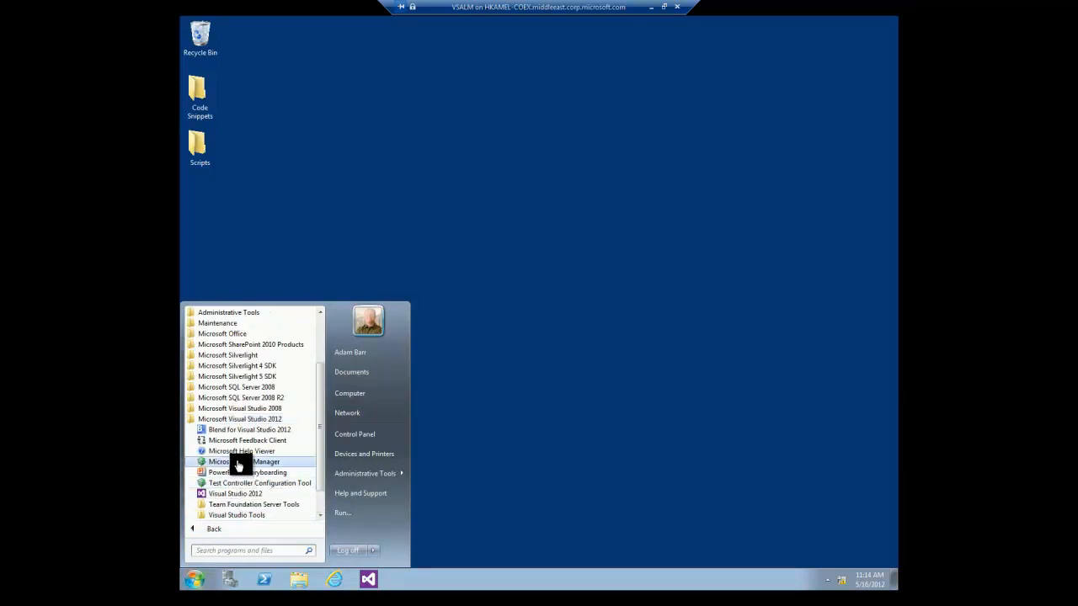
click(240, 461)
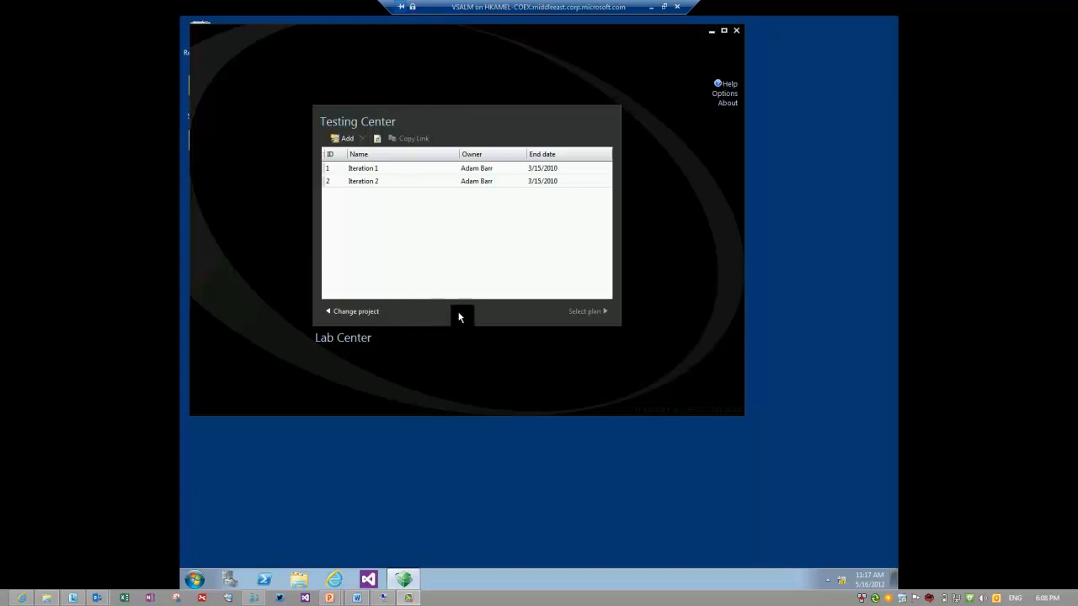
Connect to FabrikamFiber under FabrikamFiberCollection and open its Default test plan.
click(361, 313)
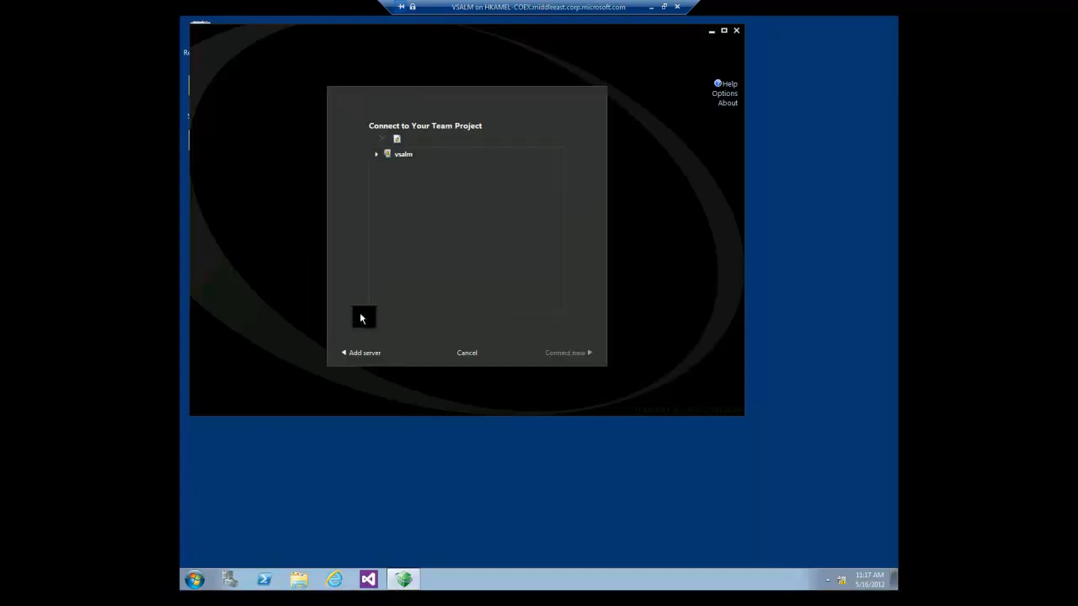
click(388, 169)
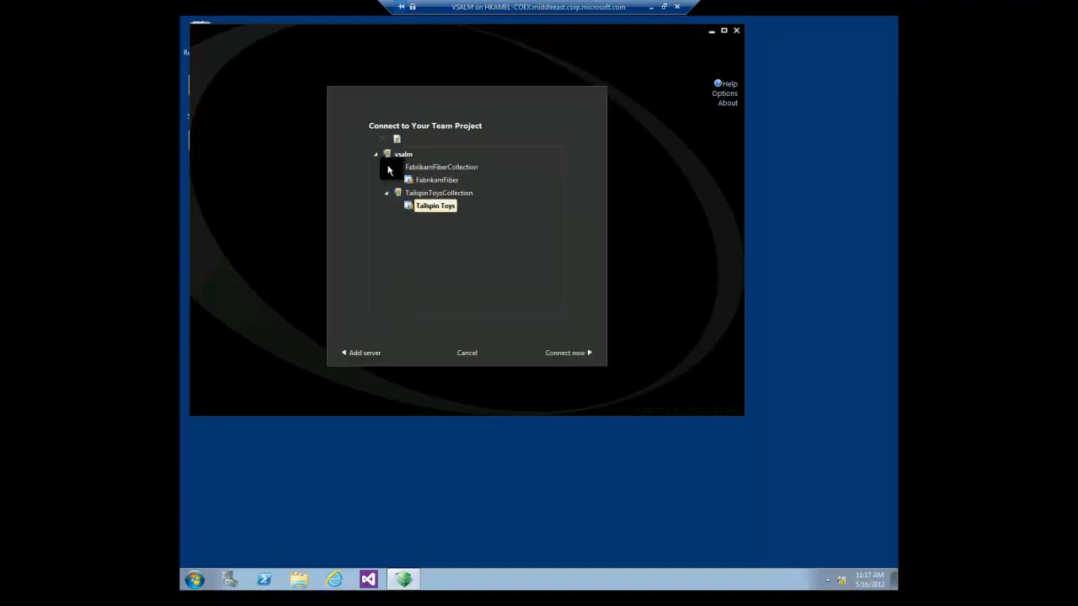
click(426, 180)
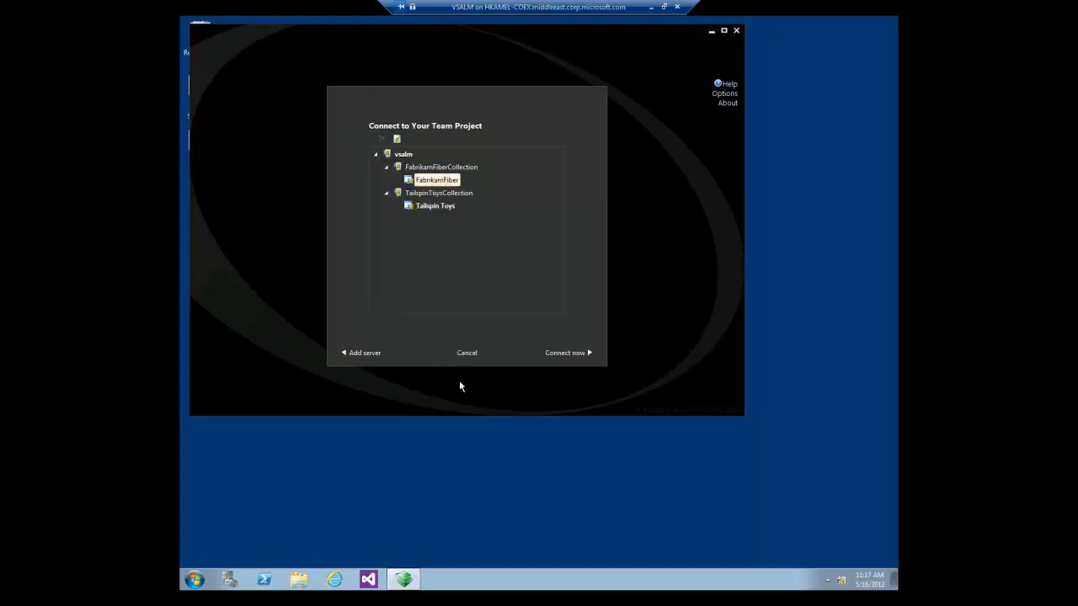
click(569, 354)
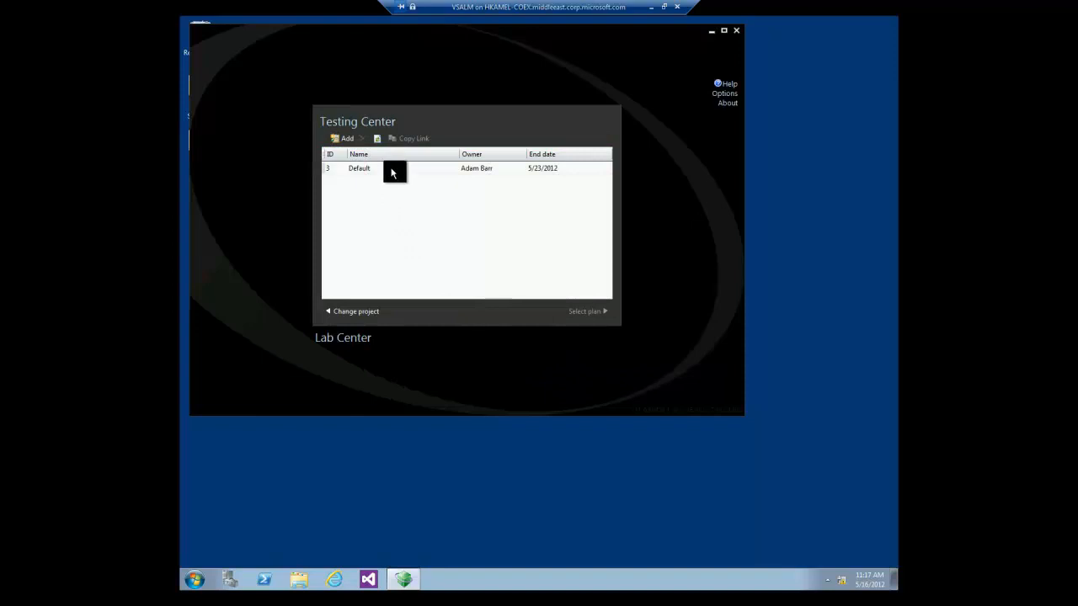
click(391, 172)
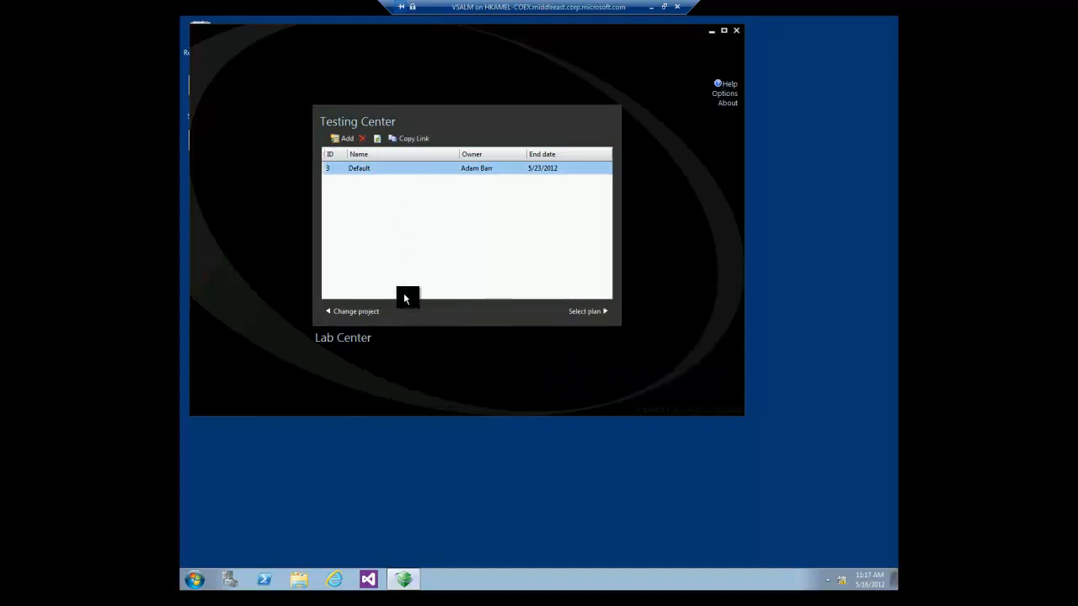
click(586, 314)
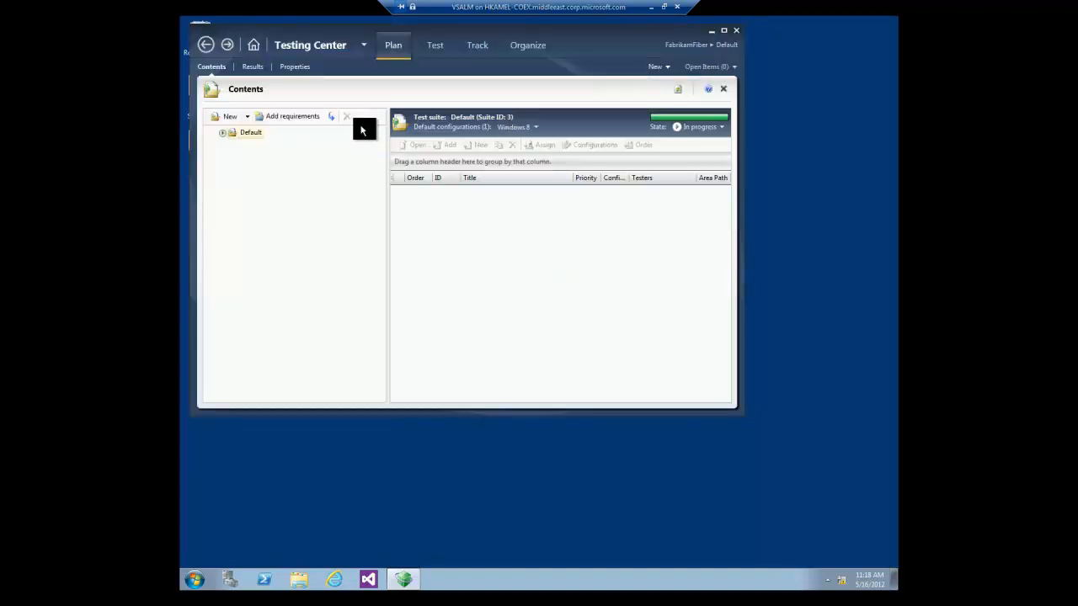
Switch from Testing Center to Lab Center and start a new environment.
click(363, 47)
click(342, 101)
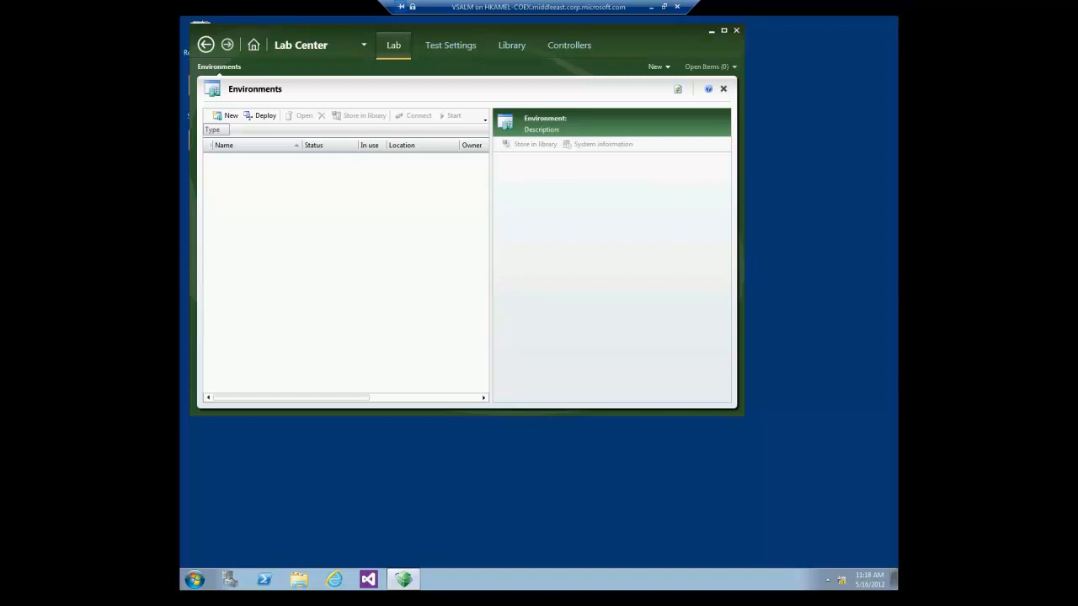
click(222, 122)
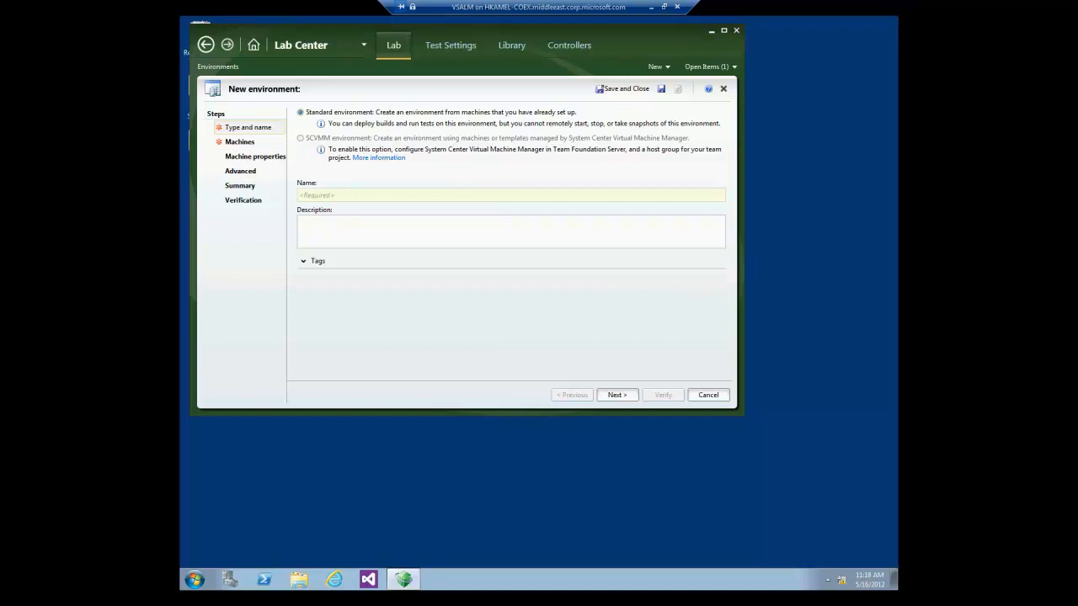
Enter 'Fabrikam BDT' as the environment name and advance to the Machines step.
click(393, 196)
text(Fa)
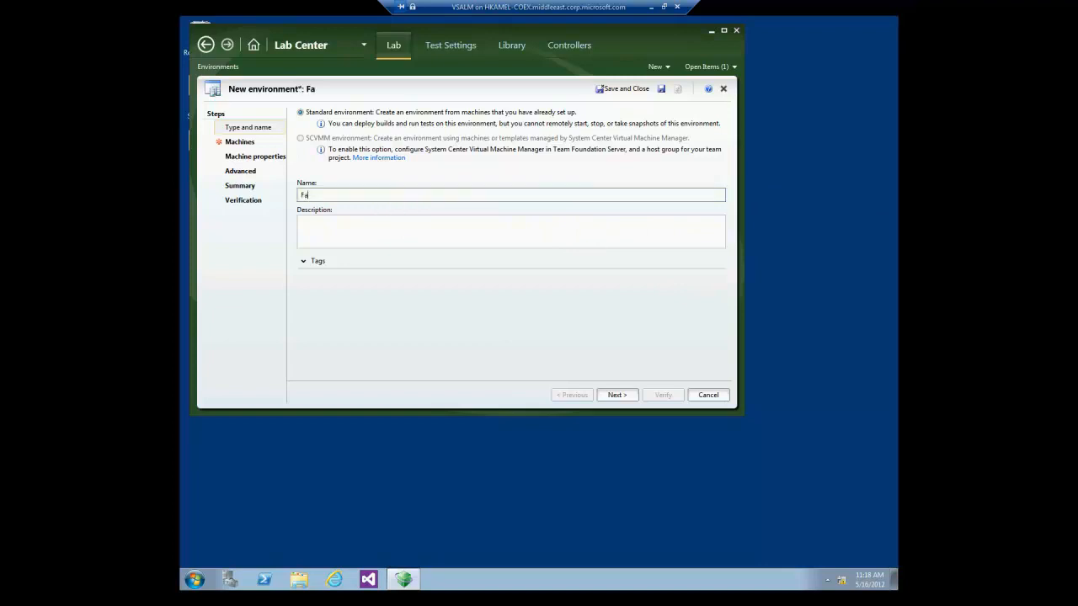
text(broi)
key(BackSpace)
key(BackSpace)
text(ikam BDT)
click(627, 396)
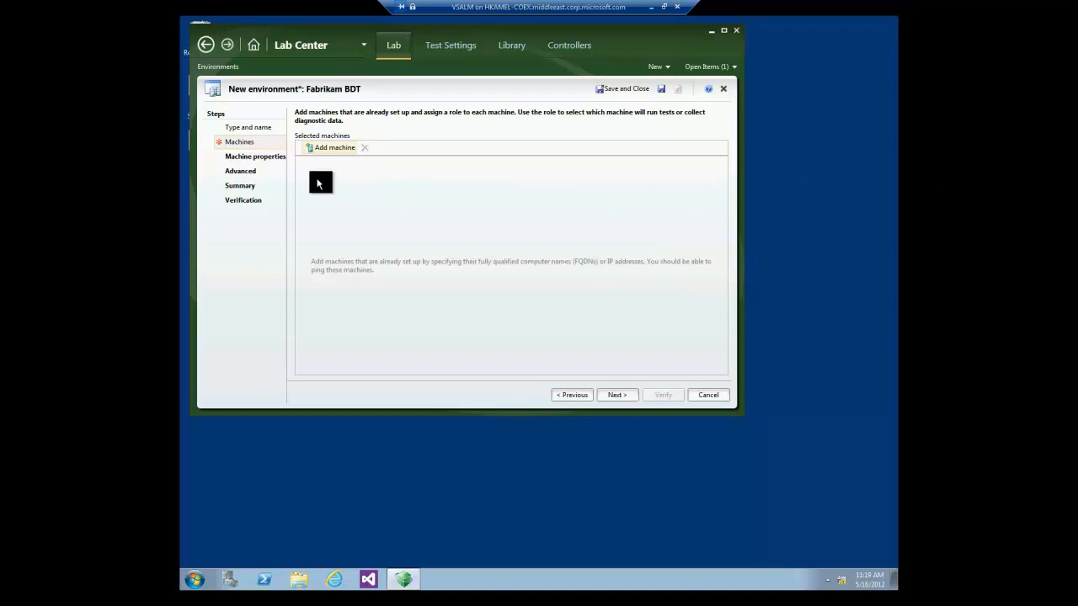
Add machine VSALM2 to the environment with the Web Server role.
click(319, 149)
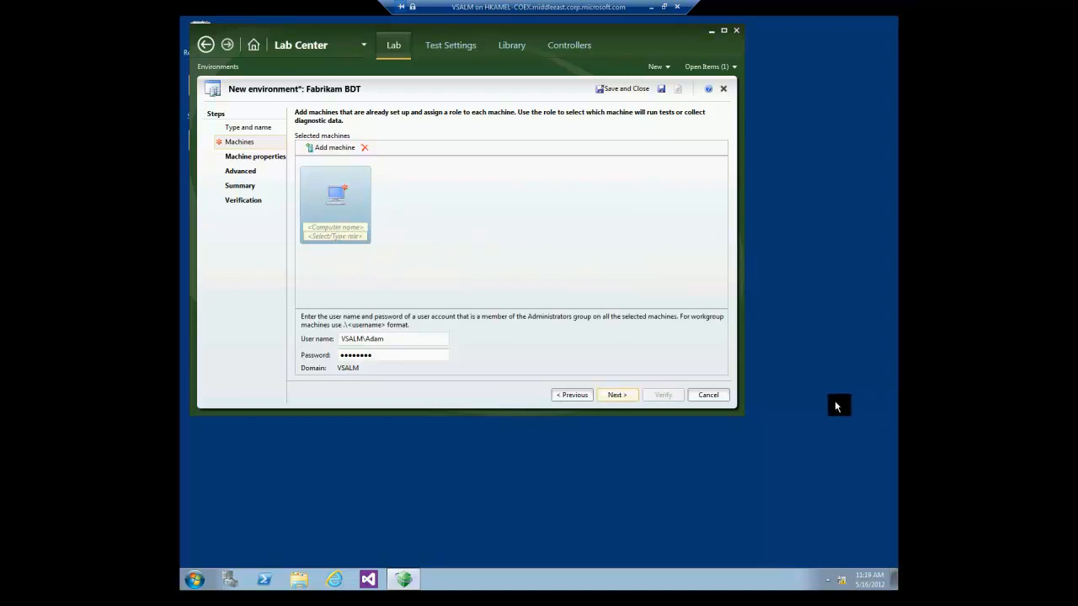
click(355, 227)
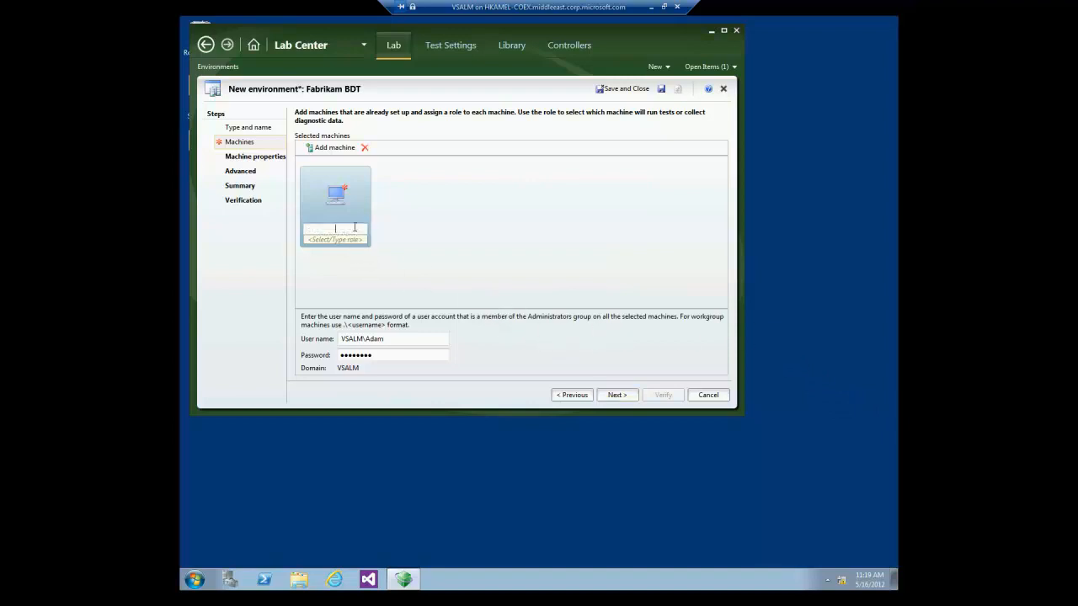
text(VSALM2)
click(341, 239)
click(356, 239)
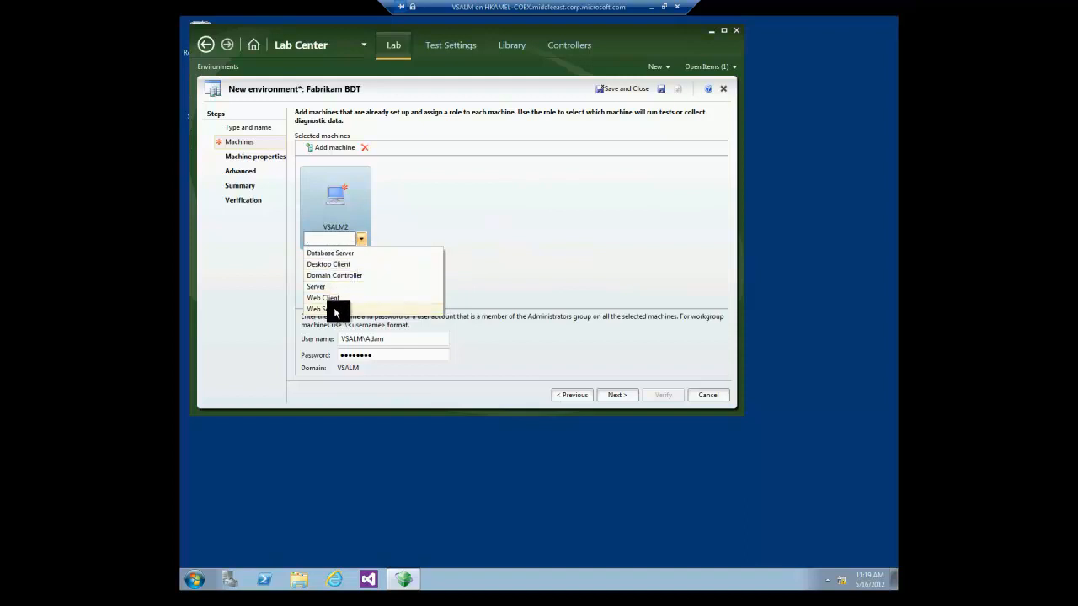
click(334, 308)
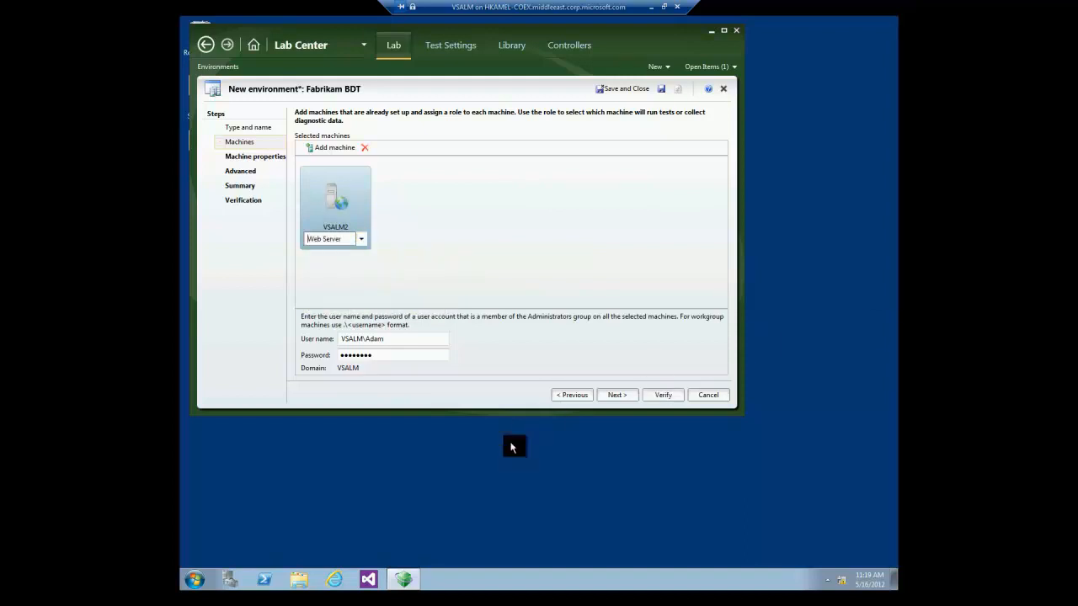
Switch the machine user name to local-account format, enter the account password, then go to Advanced.
click(362, 338)
double_click(360, 339)
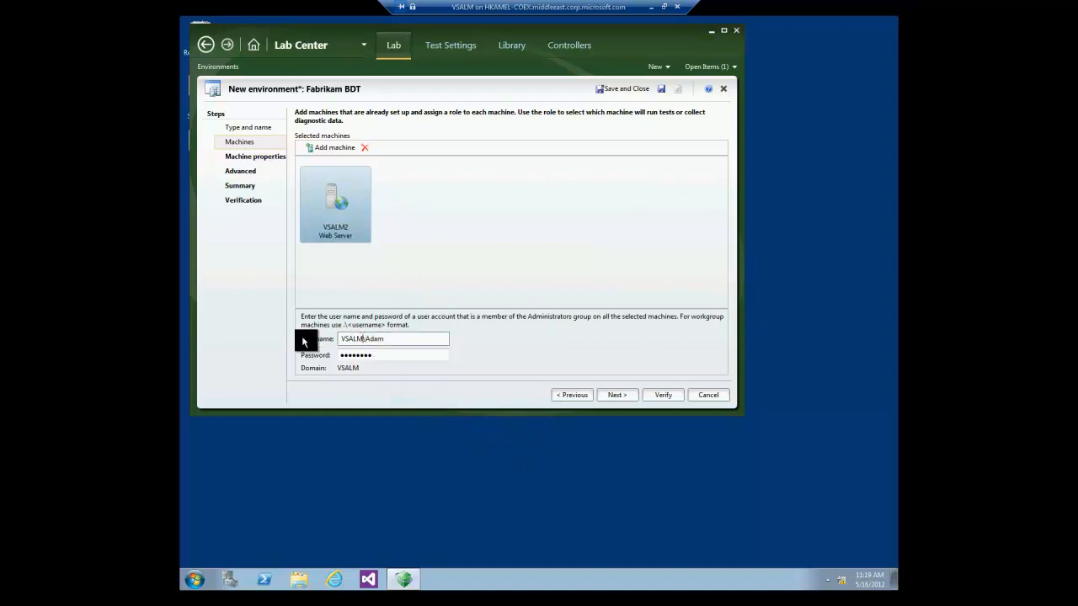
text(.)
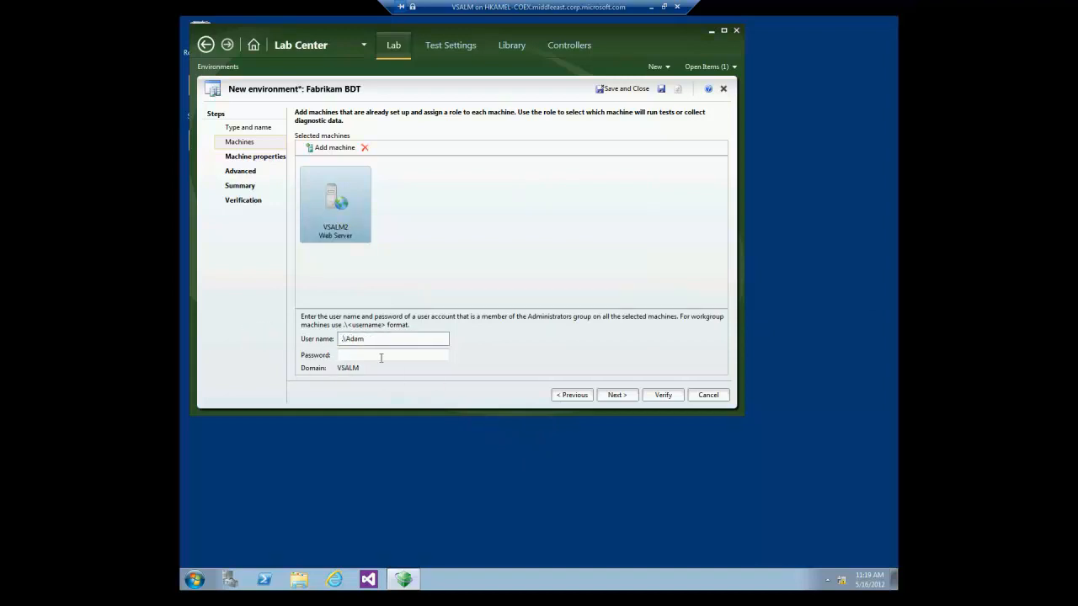
click(389, 354)
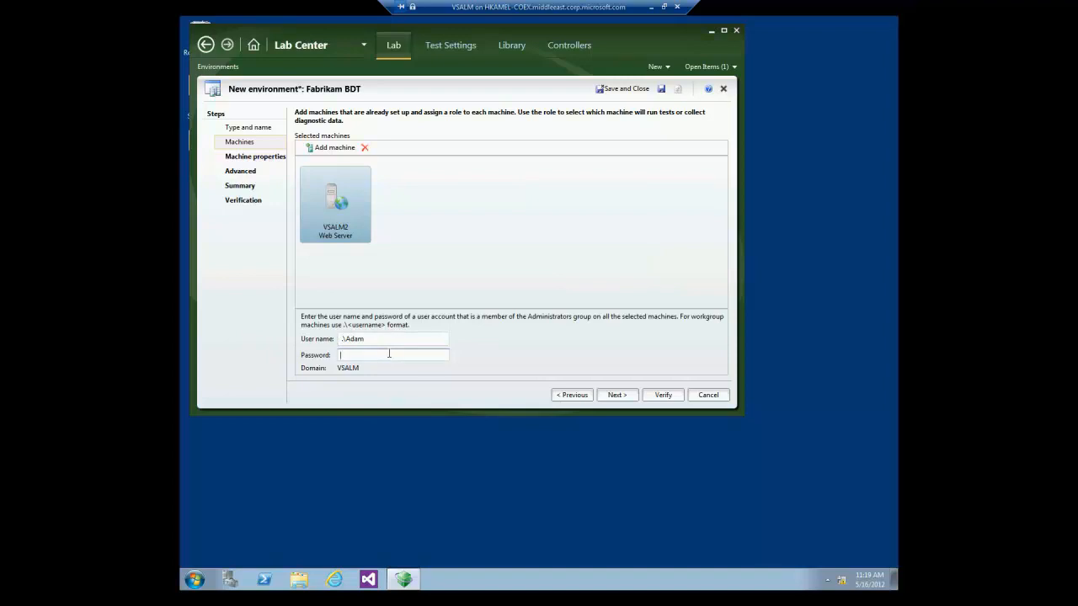
text(P2ssw0rd)
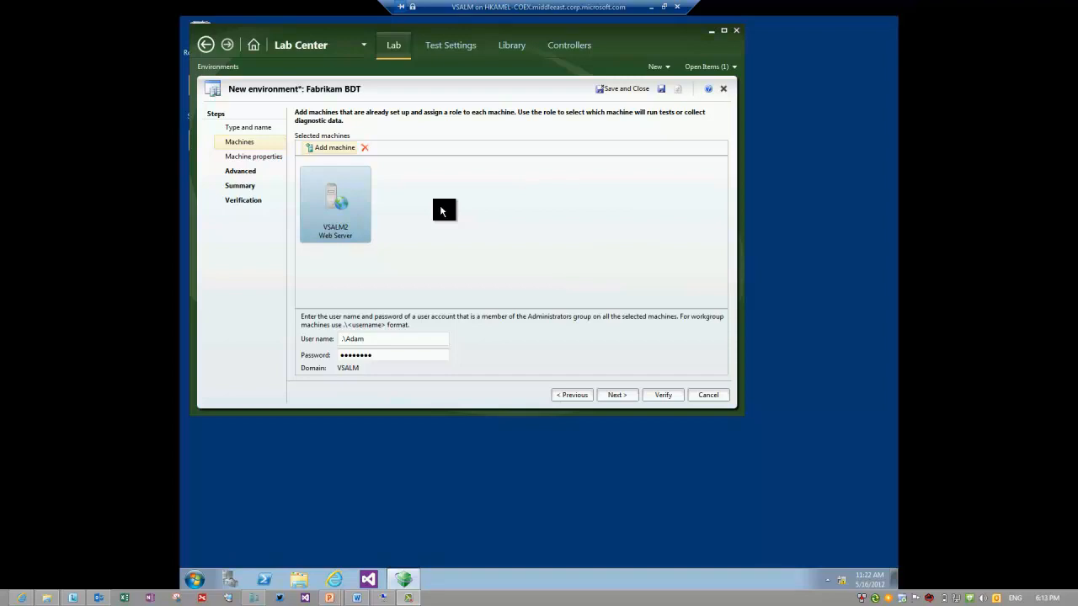
click(242, 172)
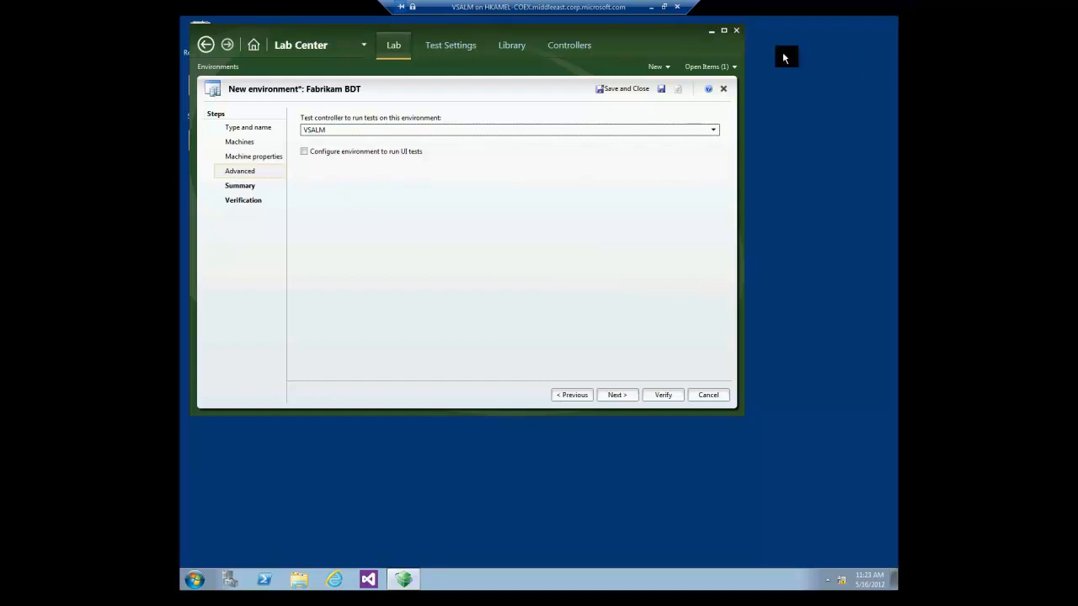
Enable UI tests on the Web Server role with a local account user name and password, then verify the environment.
click(305, 155)
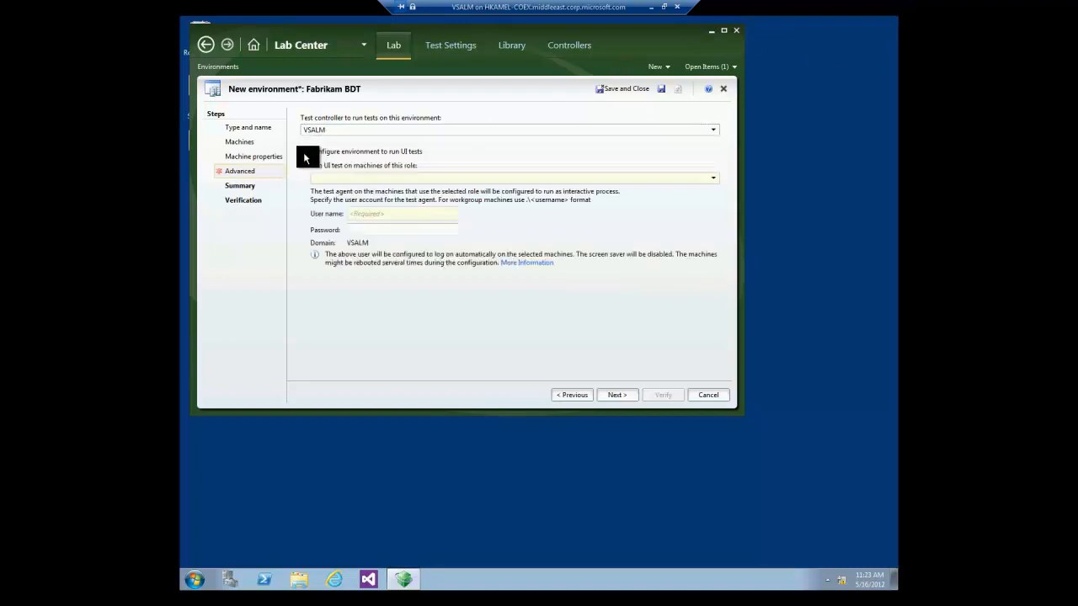
click(419, 180)
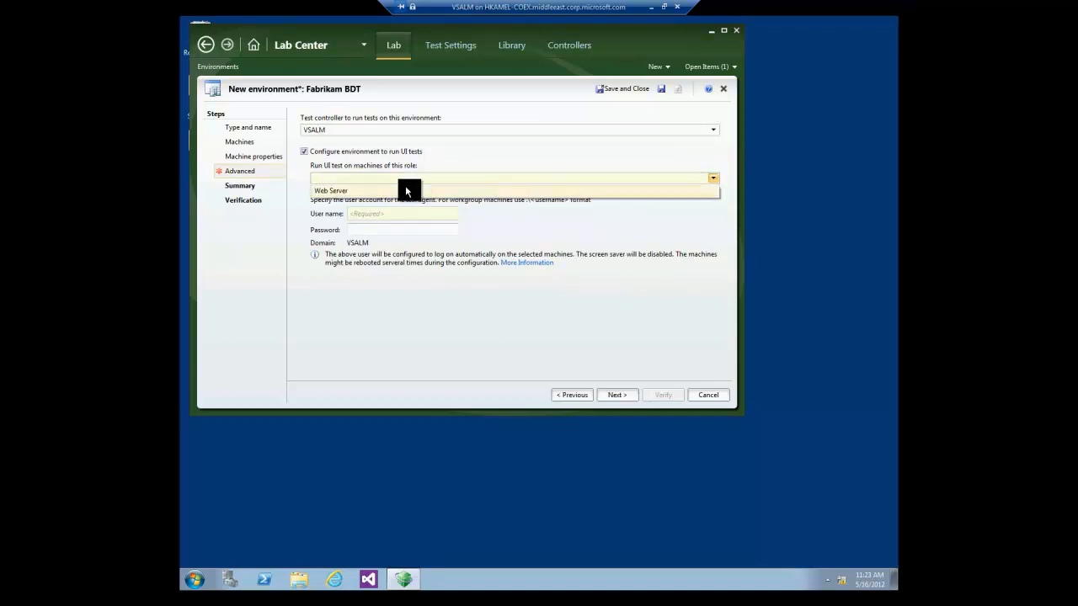
click(406, 191)
click(397, 213)
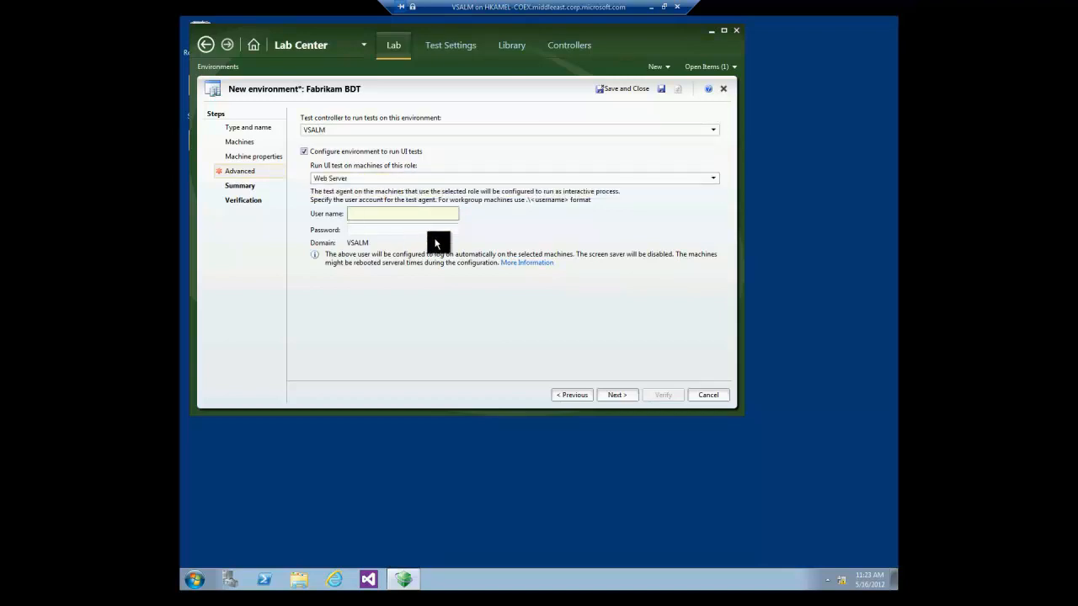
text(.\adam)
key(Tab)
text(P2ssw0rd)
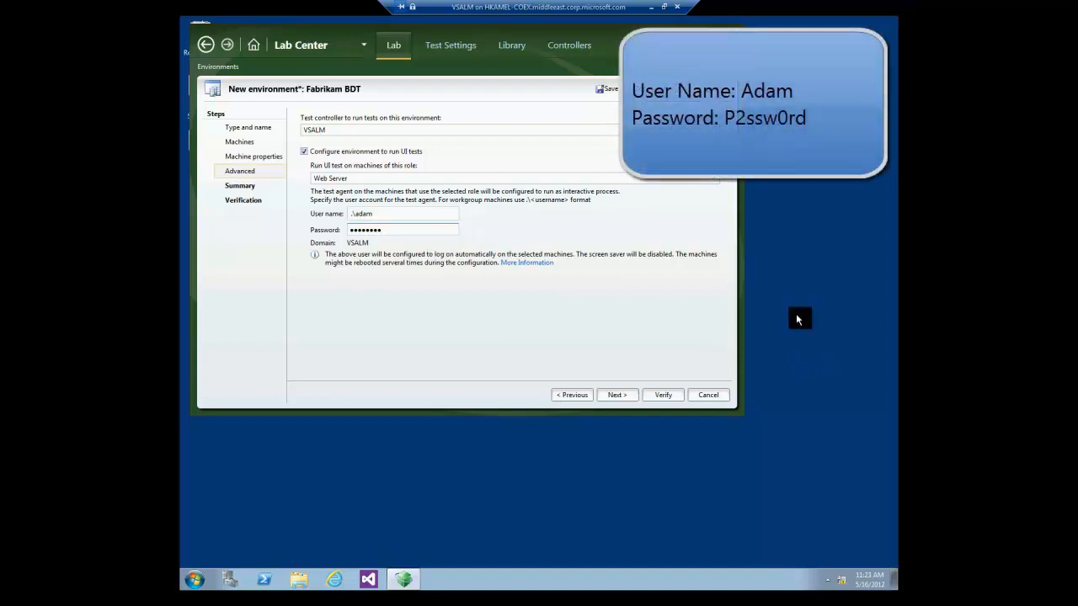
click(663, 394)
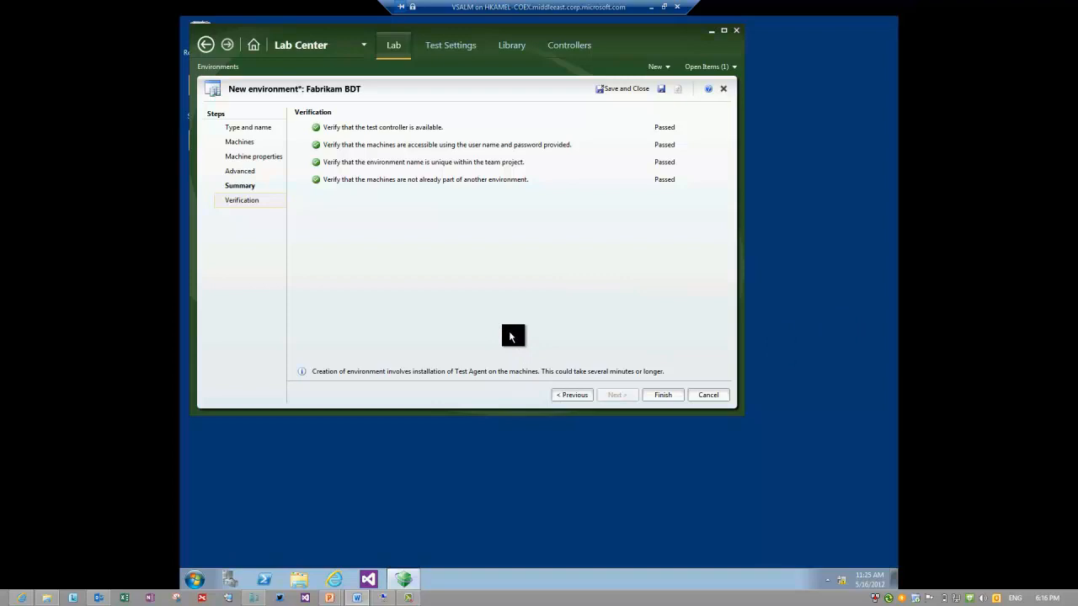
Finish creating the Fabrikam BDT environment with VSALM2 as its Web Server.
click(647, 398)
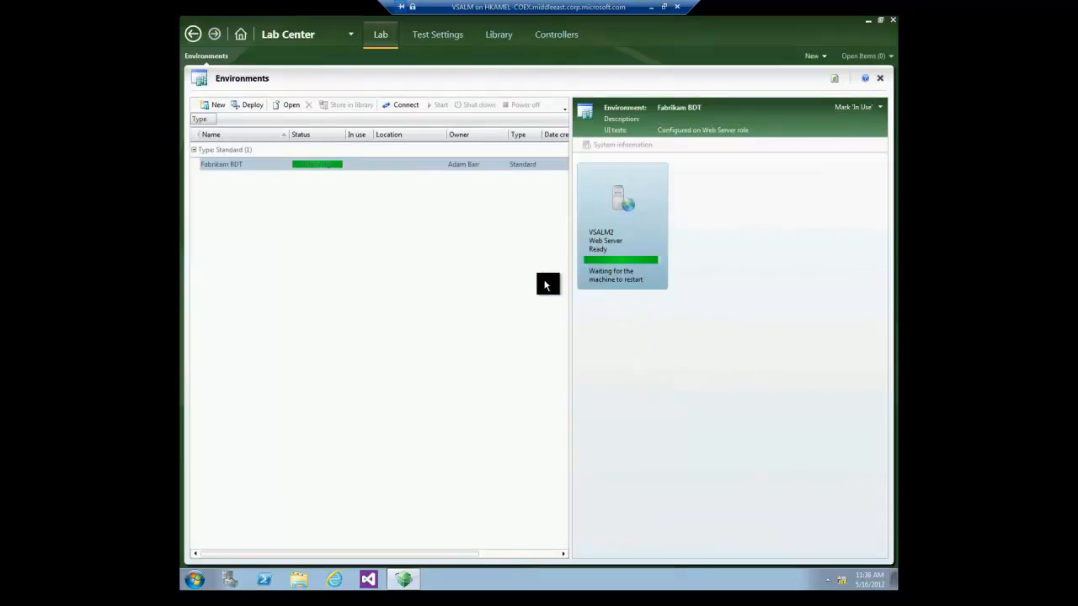
Switch between the VSALM and Visual Studio 2012 Base VM windows, ending on Visual Studio 2012 Base.
click(652, 8)
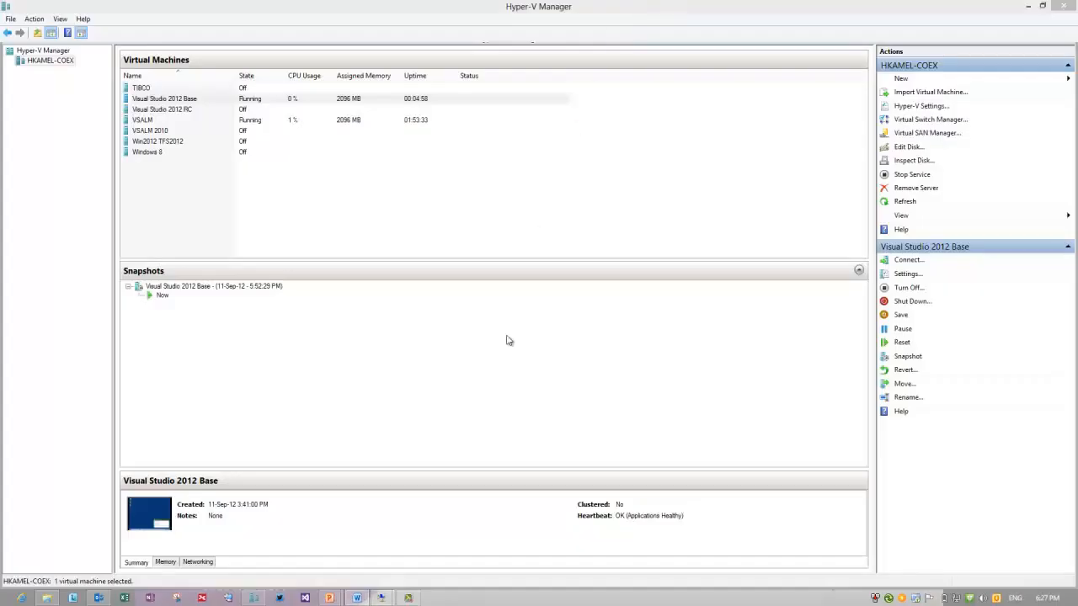
click(429, 547)
click(389, 599)
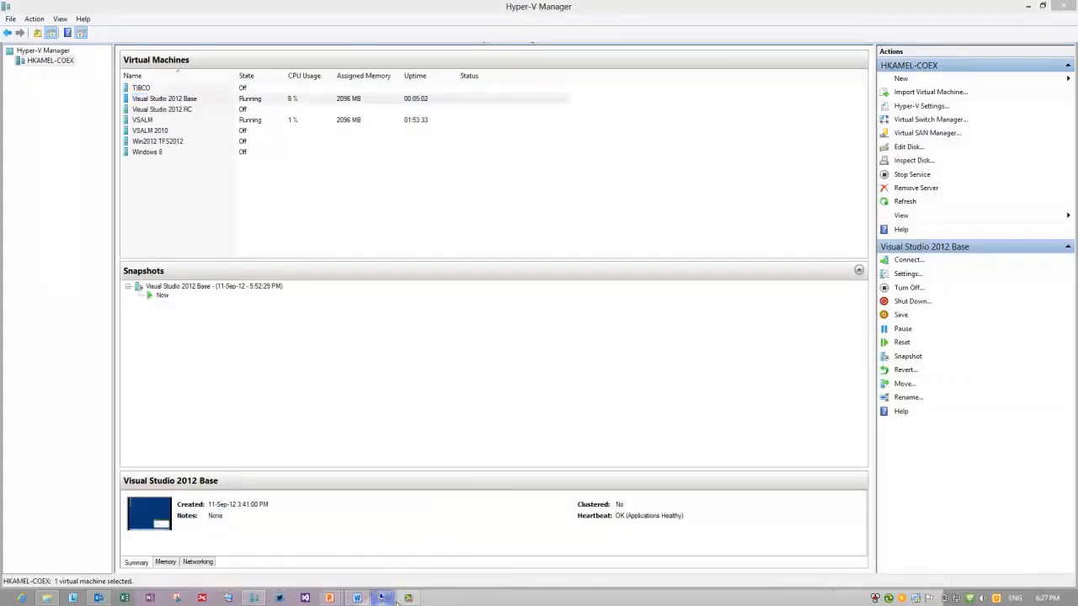
click(431, 539)
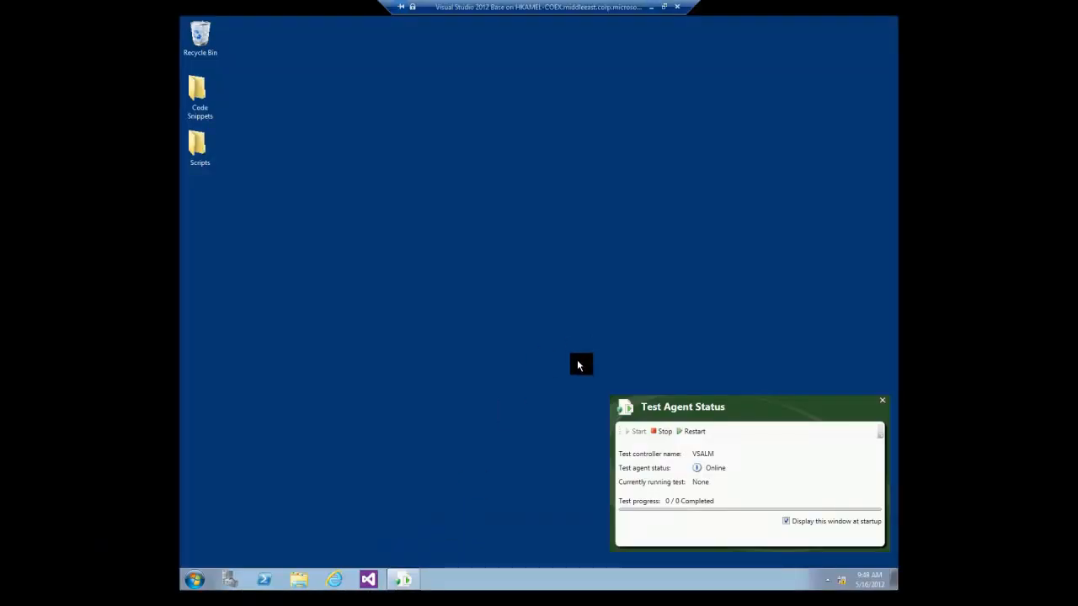
click(650, 6)
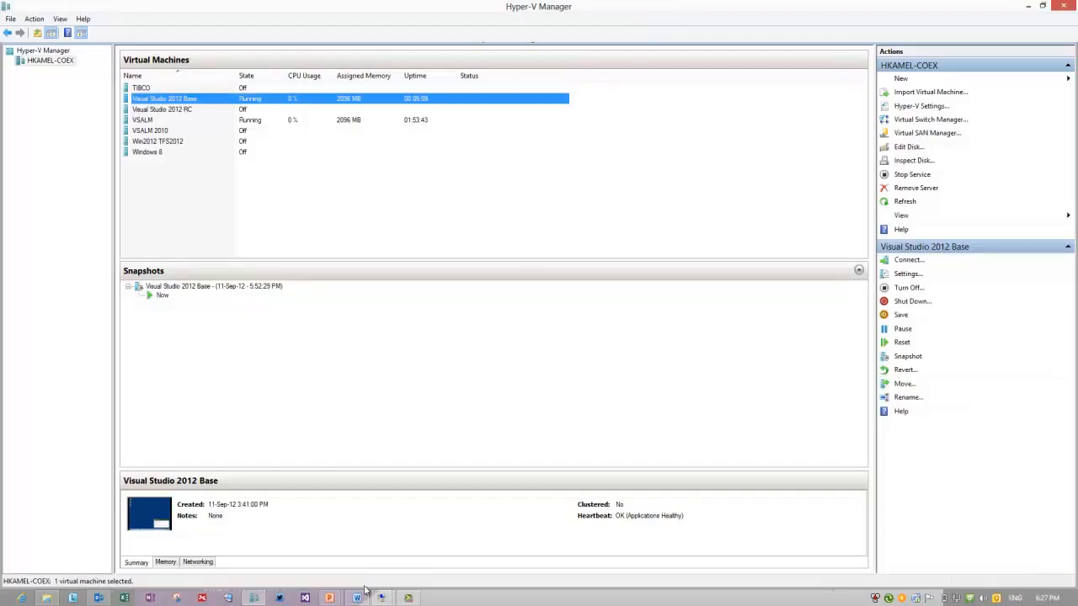
mouse_move(381, 597)
click(439, 540)
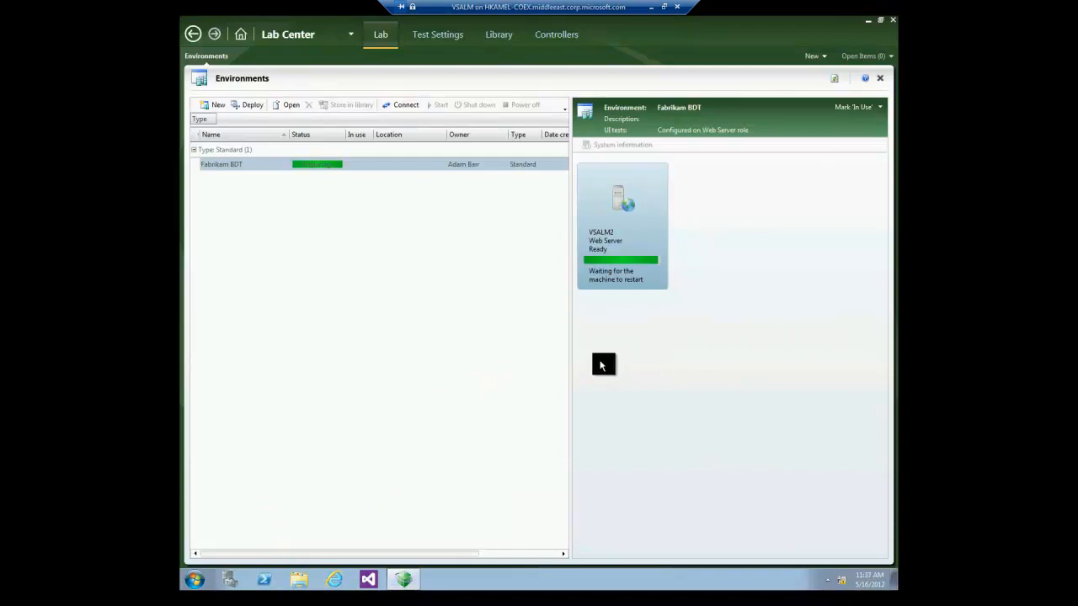
click(651, 7)
mouse_move(382, 596)
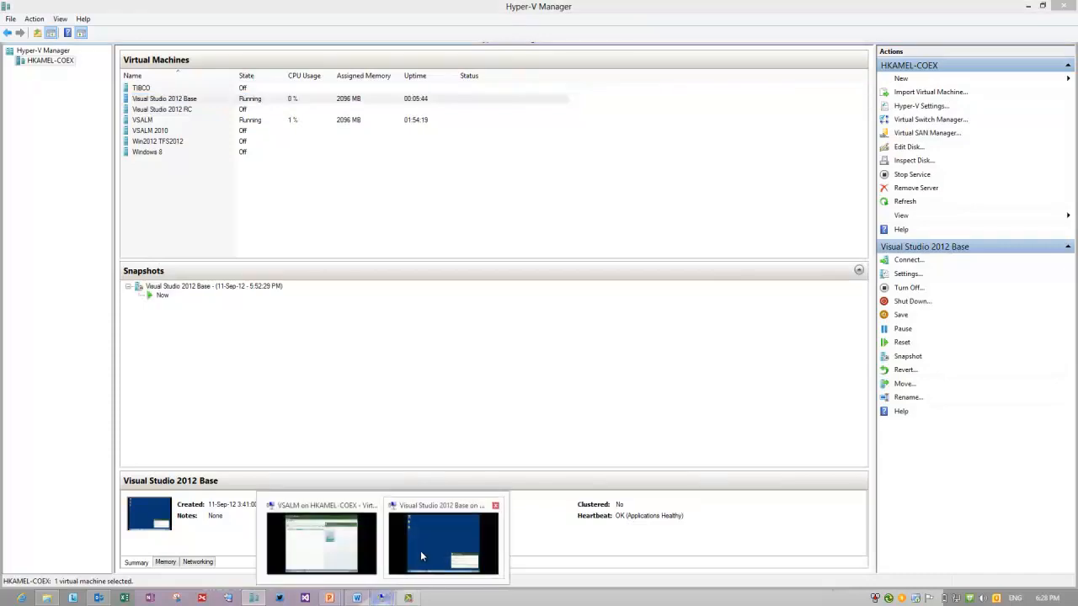
click(426, 546)
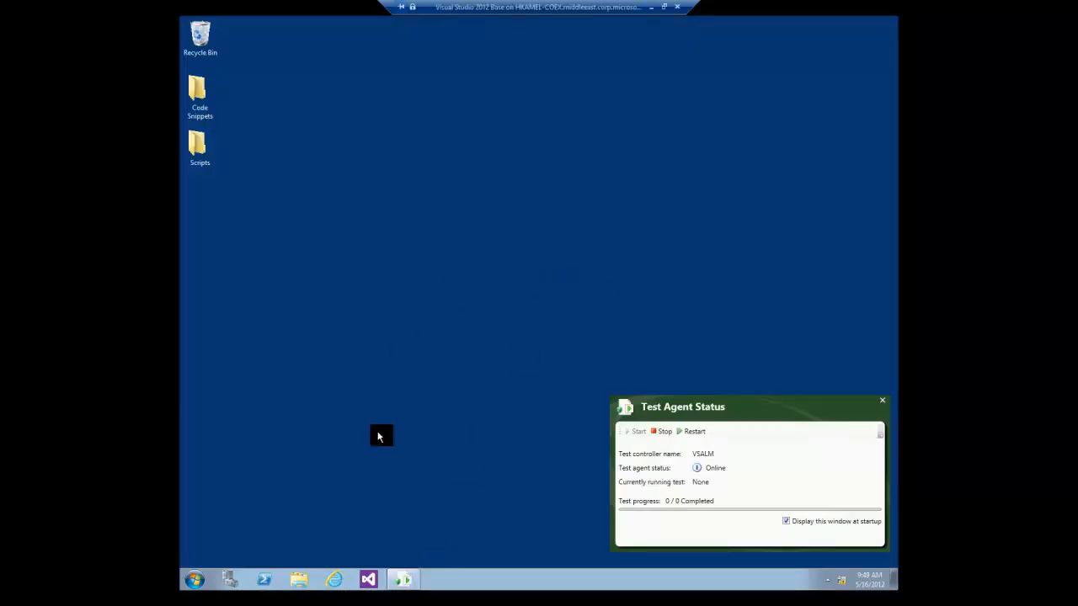
Leave the Visual Studio 2012 Base guest desktop and switch back to the VSALM machine window.
click(192, 579)
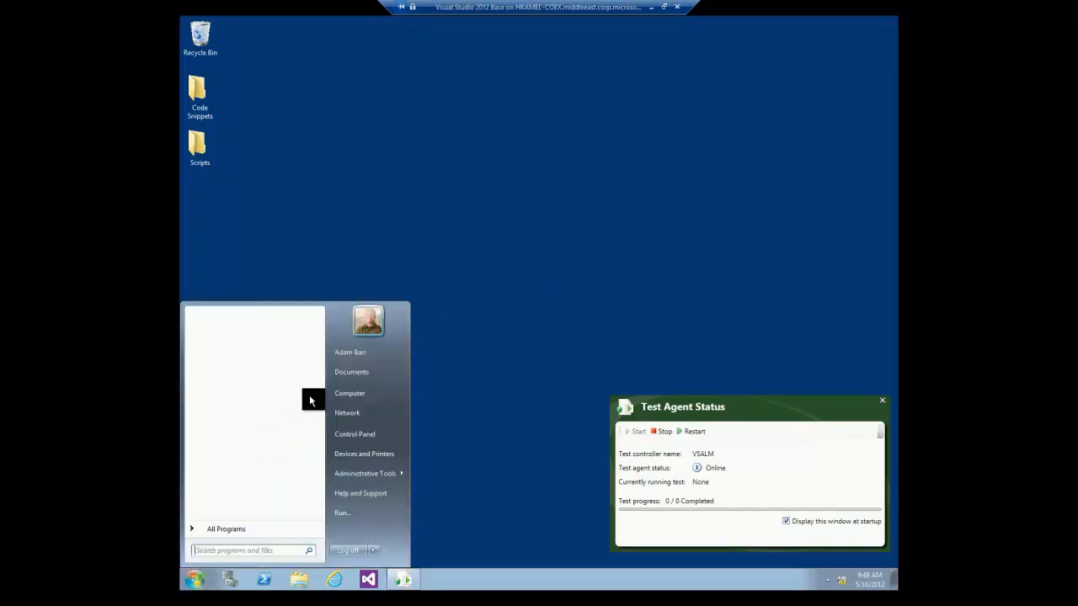
click(357, 351)
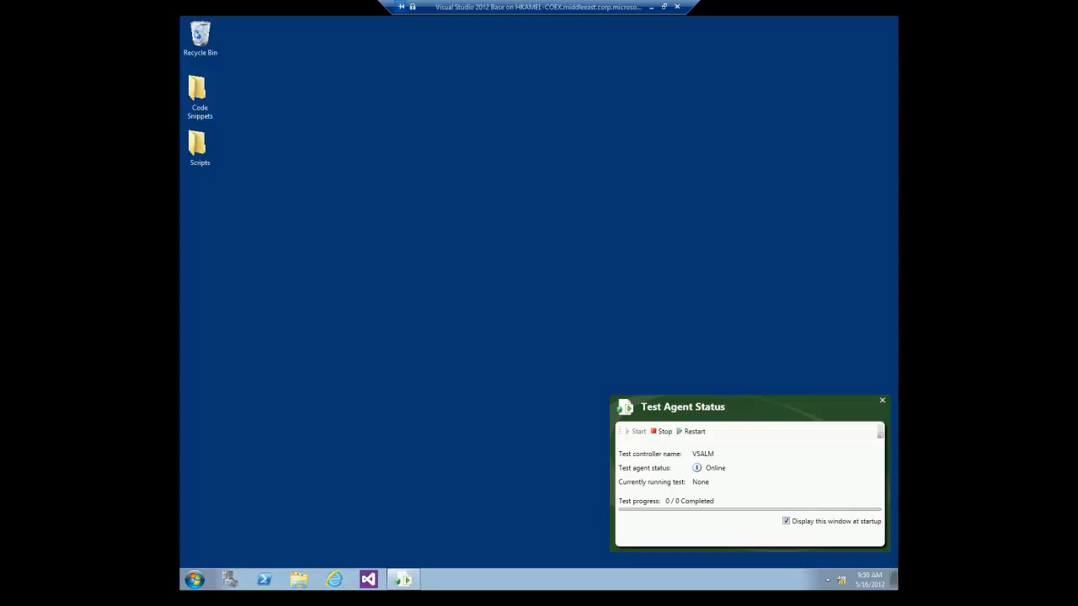
click(650, 7)
click(382, 598)
click(322, 541)
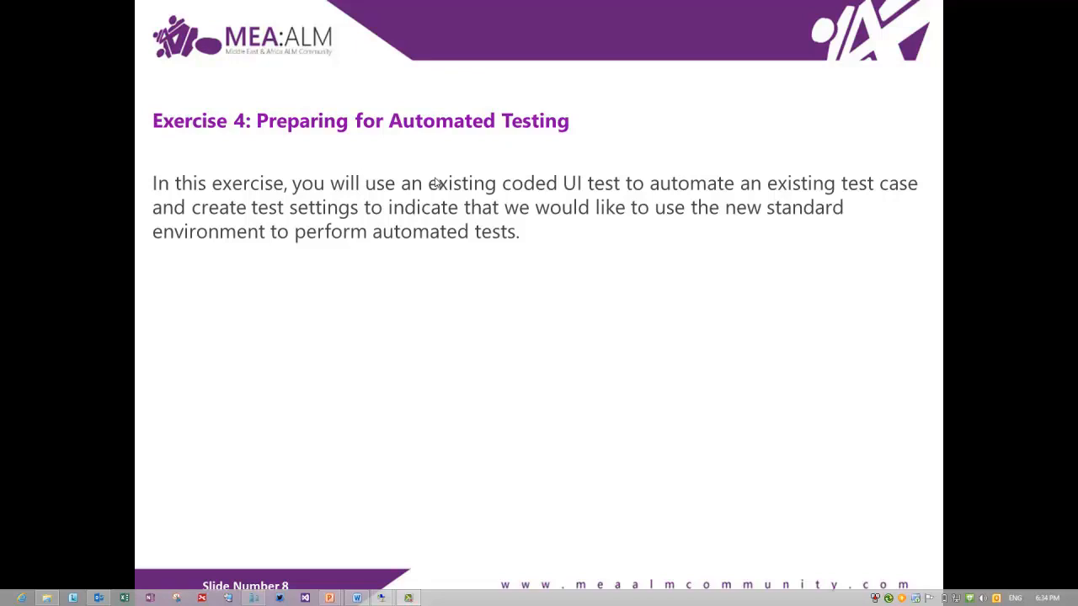
mouse_move(382, 596)
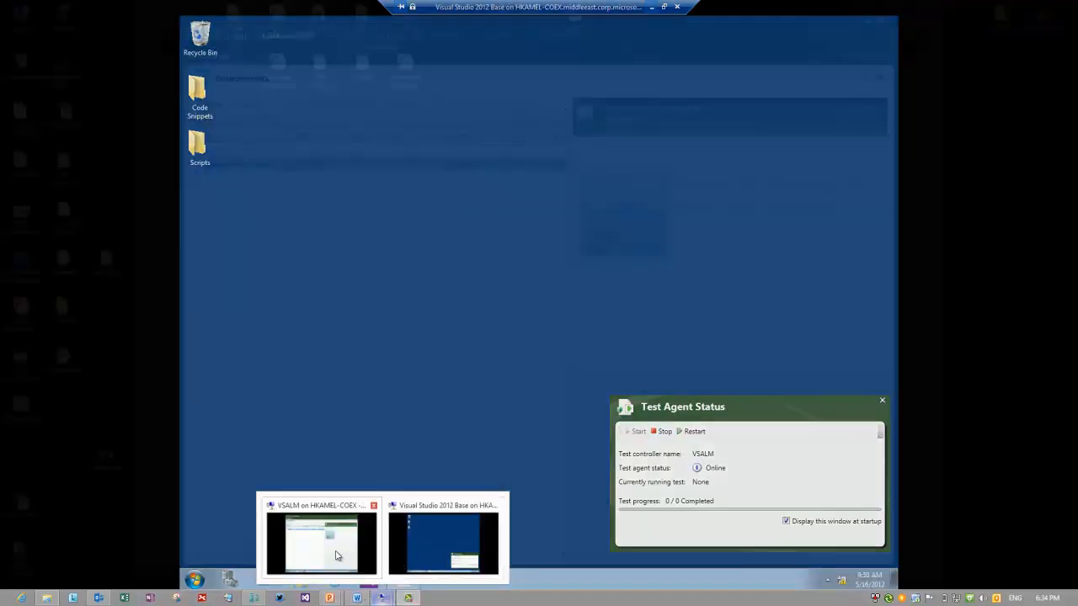
Launch Visual Studio on the VSALM machine and browse FabrikamFiber in Source Control Explorer.
click(337, 547)
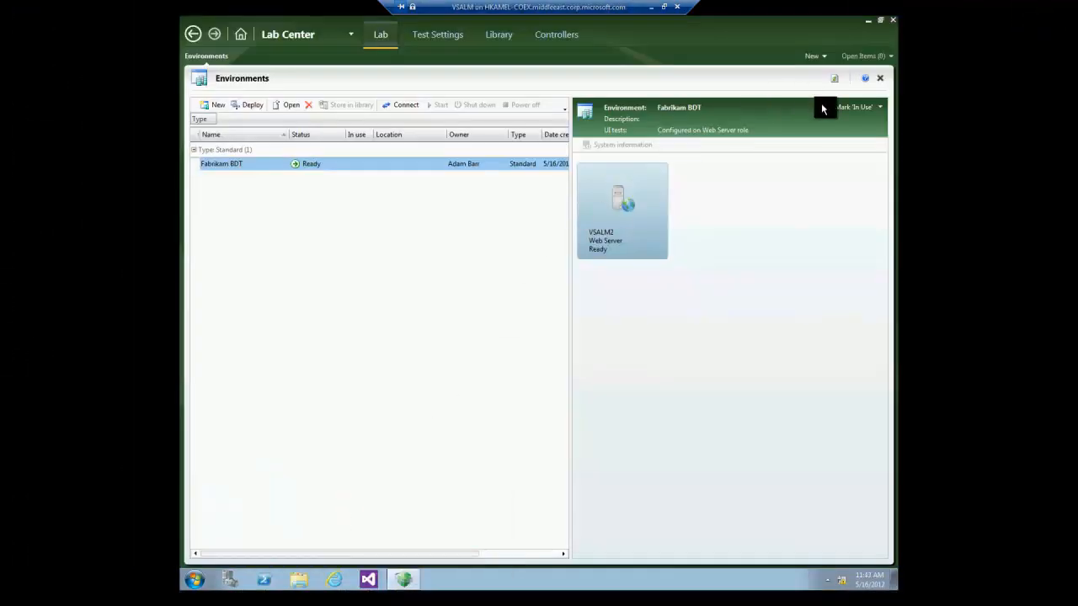
click(867, 27)
click(194, 580)
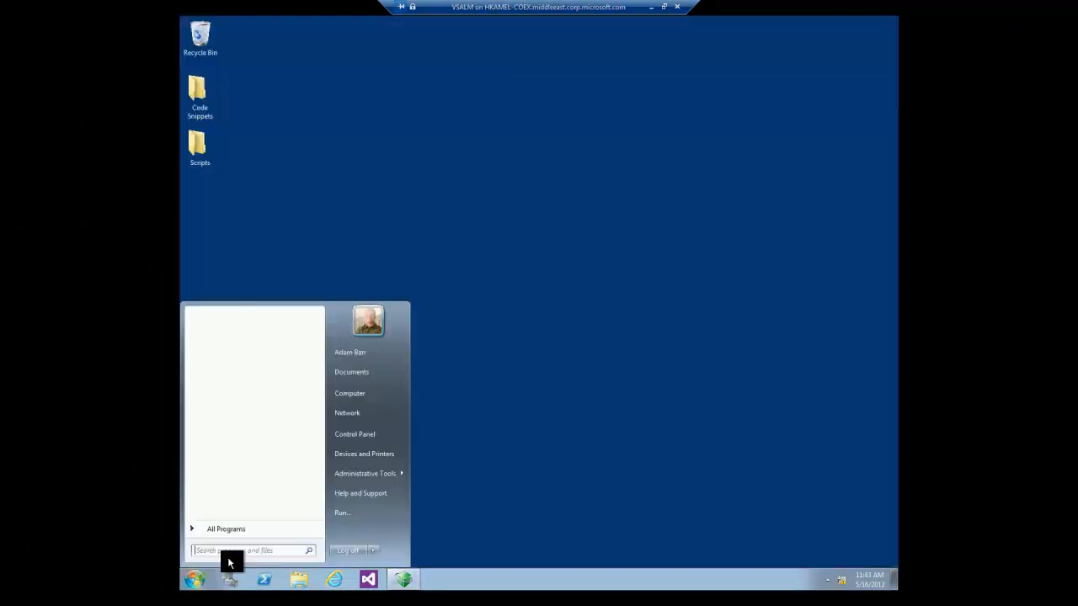
click(362, 581)
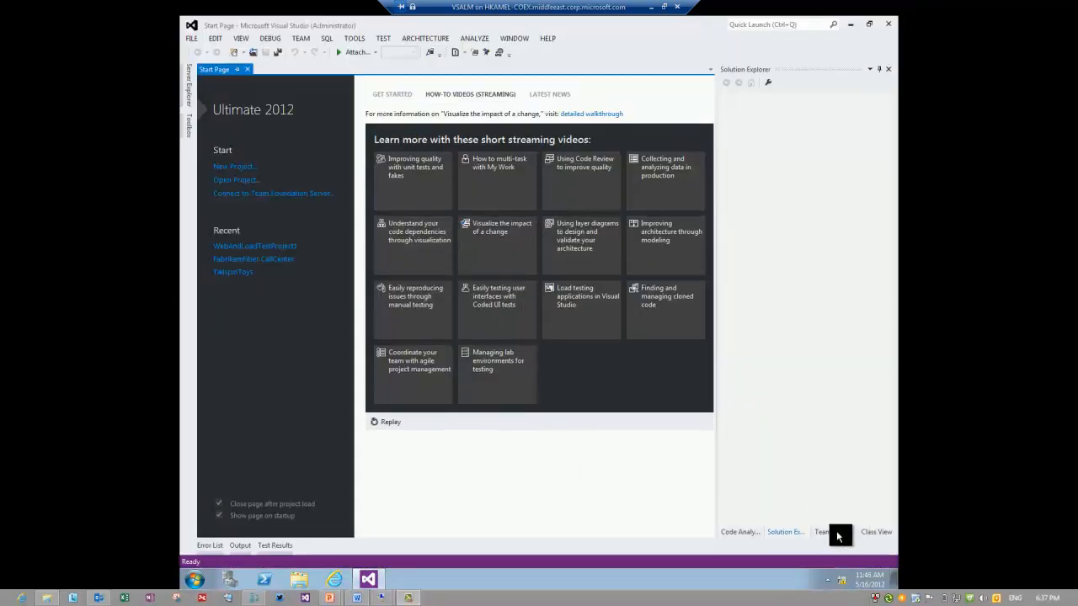
click(837, 532)
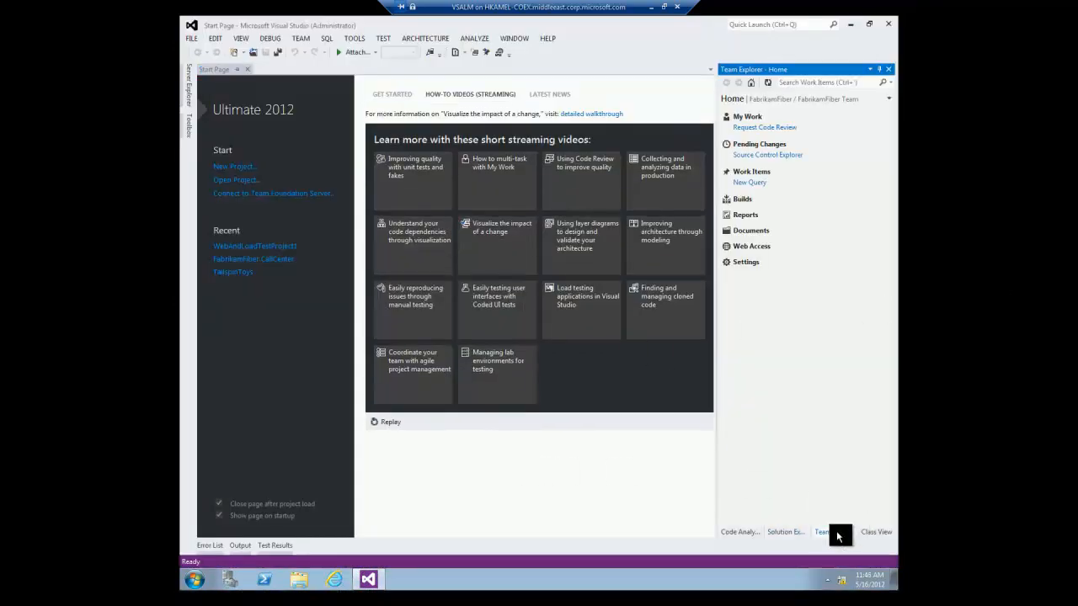
click(788, 156)
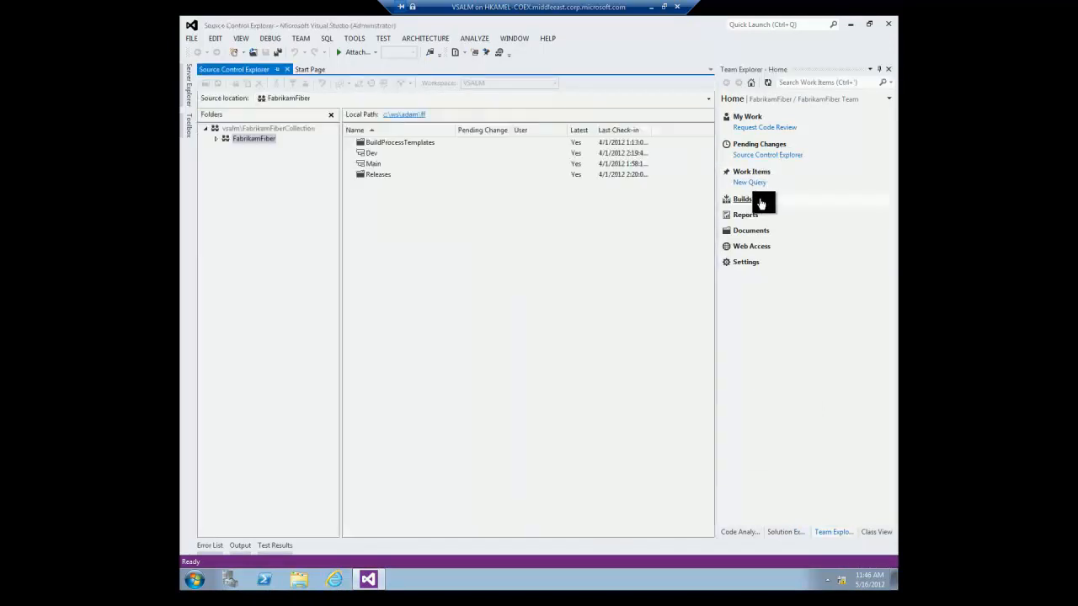
Expand FabrikamFiber > Dev > FabrikamFiber.CallCenter, open FabrikamFiber.CallCenter.sln, and show Solution Explorer.
double_click(247, 138)
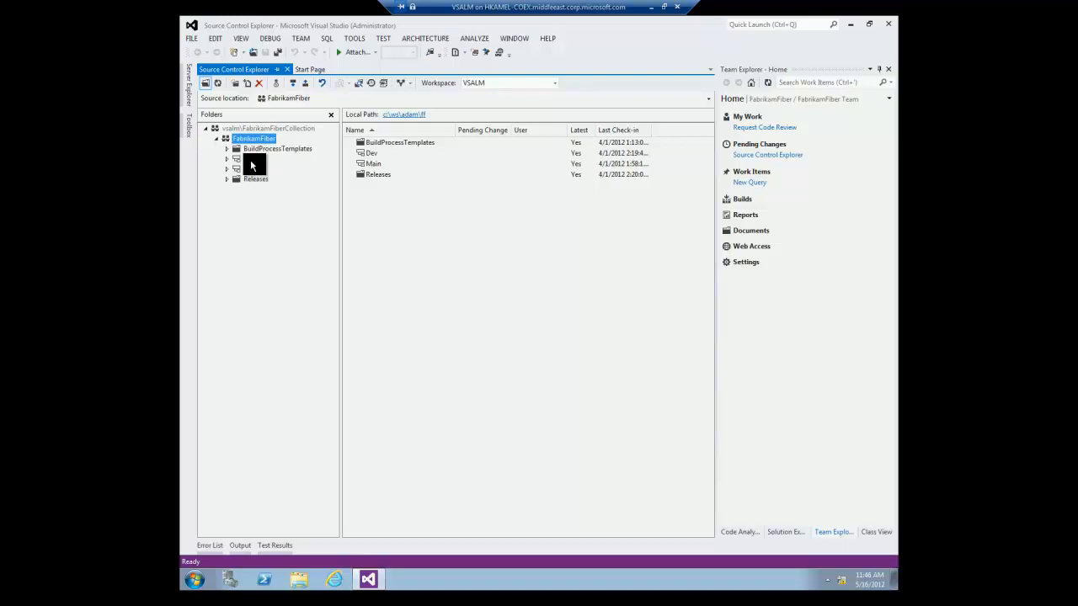
double_click(249, 159)
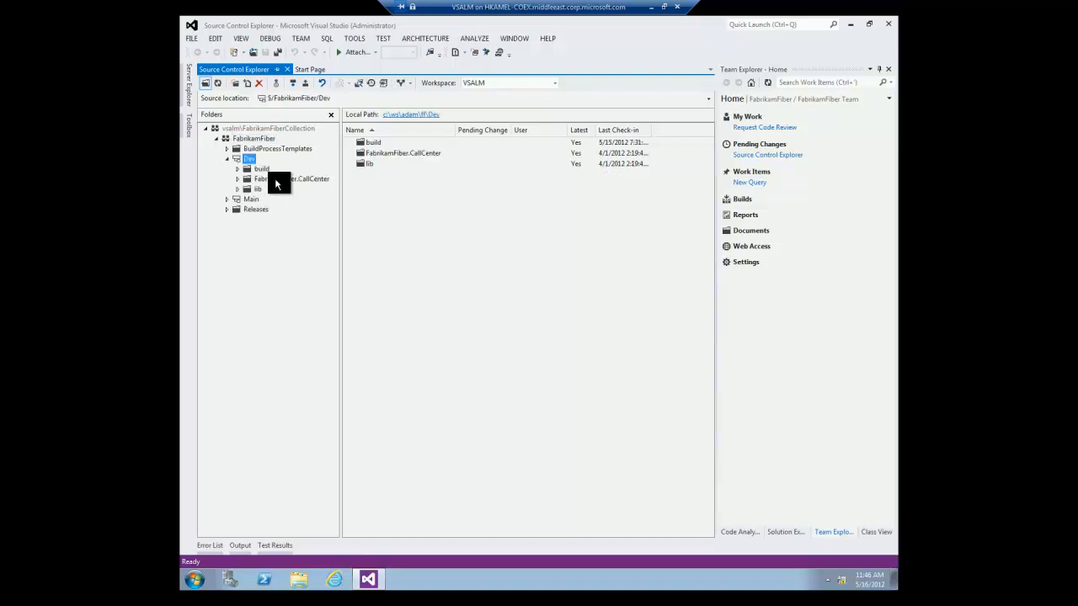
double_click(274, 179)
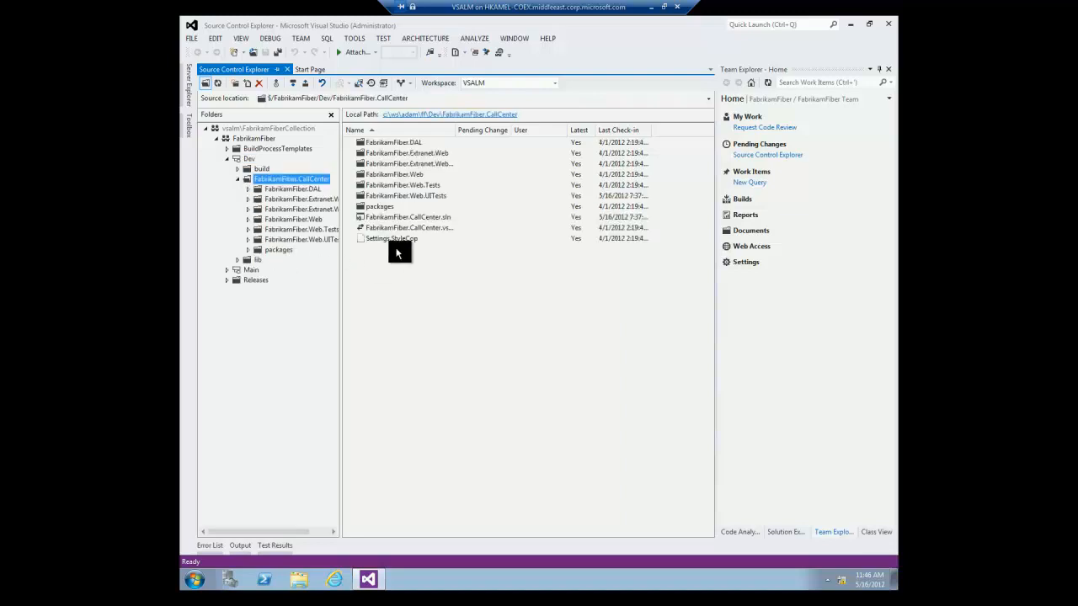
click(405, 217)
double_click(403, 216)
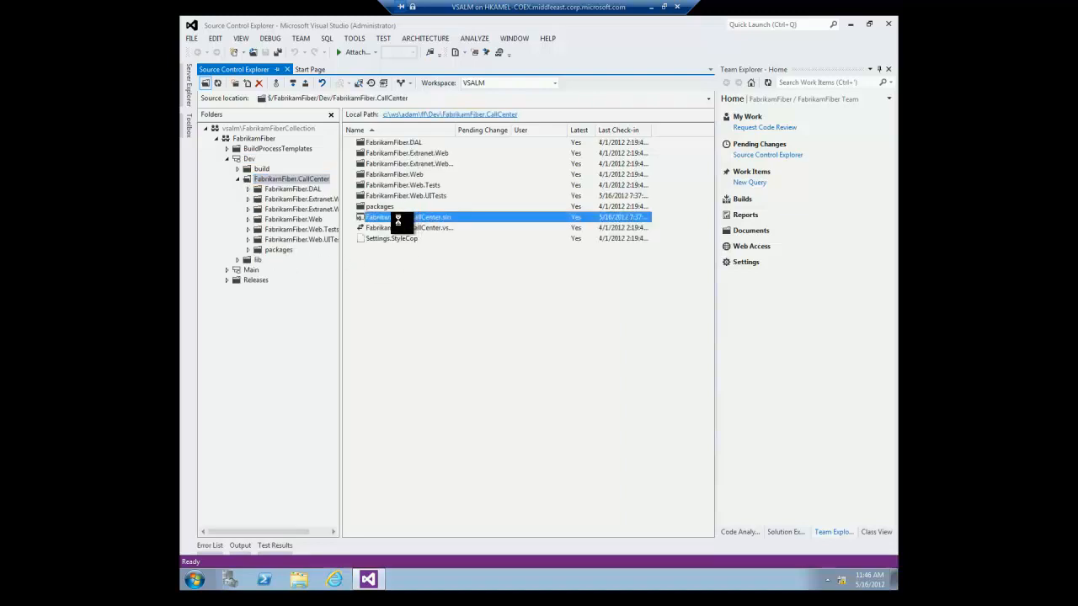
click(772, 531)
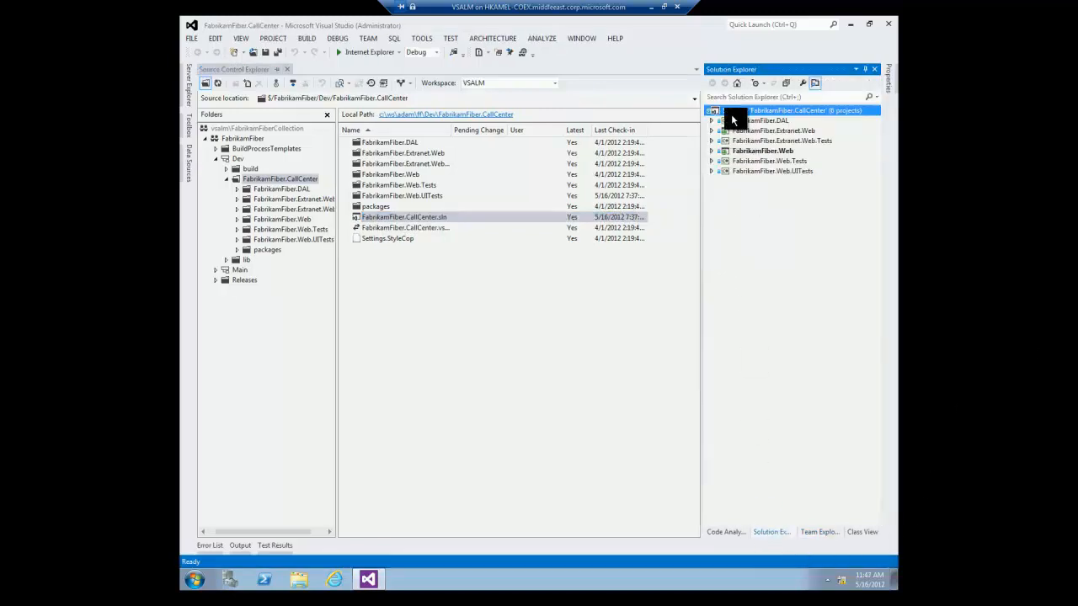
Build the FabrikamFiber.CallCenter solution and close the Output pane once the build succeeds.
click(308, 38)
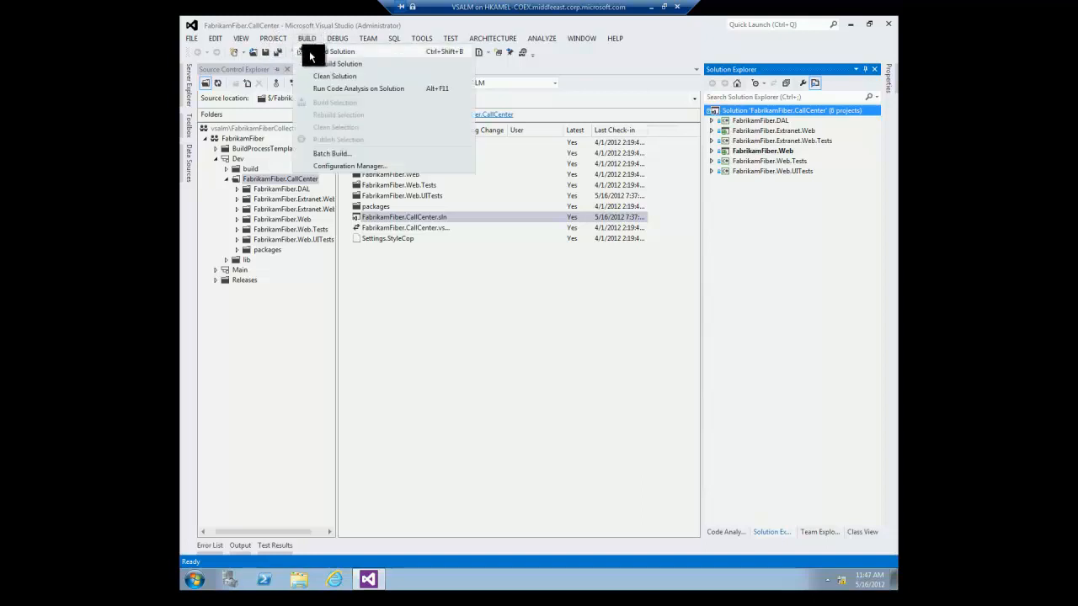
click(331, 52)
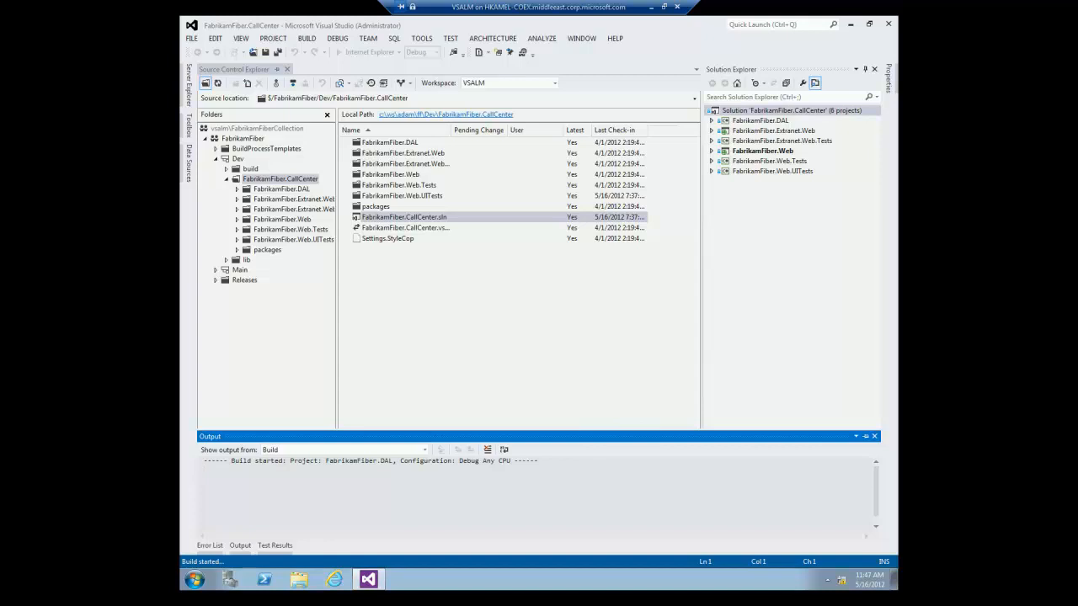
click(570, 356)
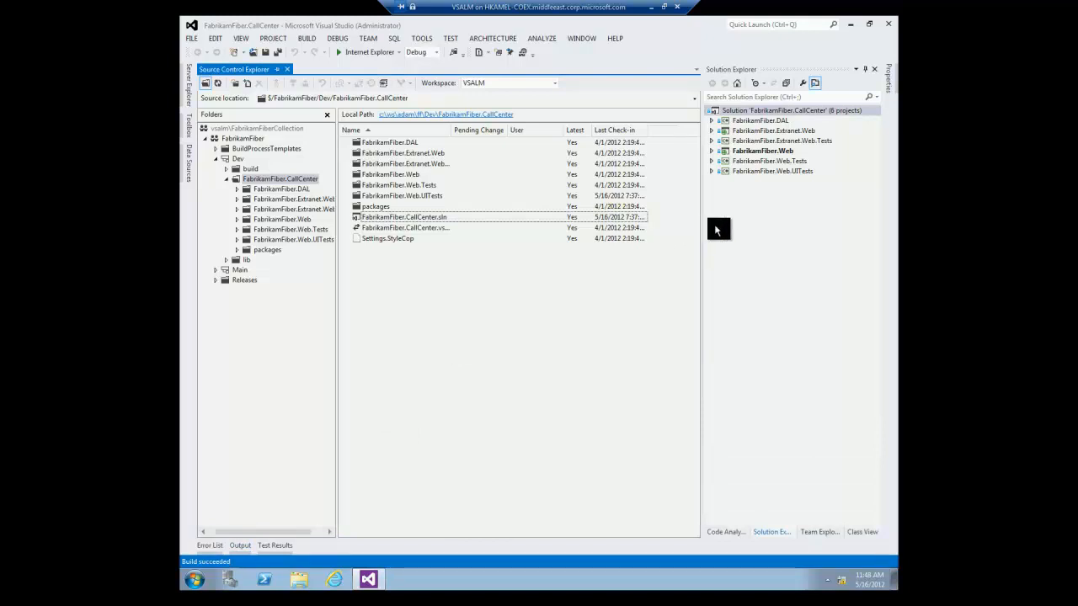
click(812, 532)
Create a new query with Work Item Type set to Test Case and run it.
click(737, 187)
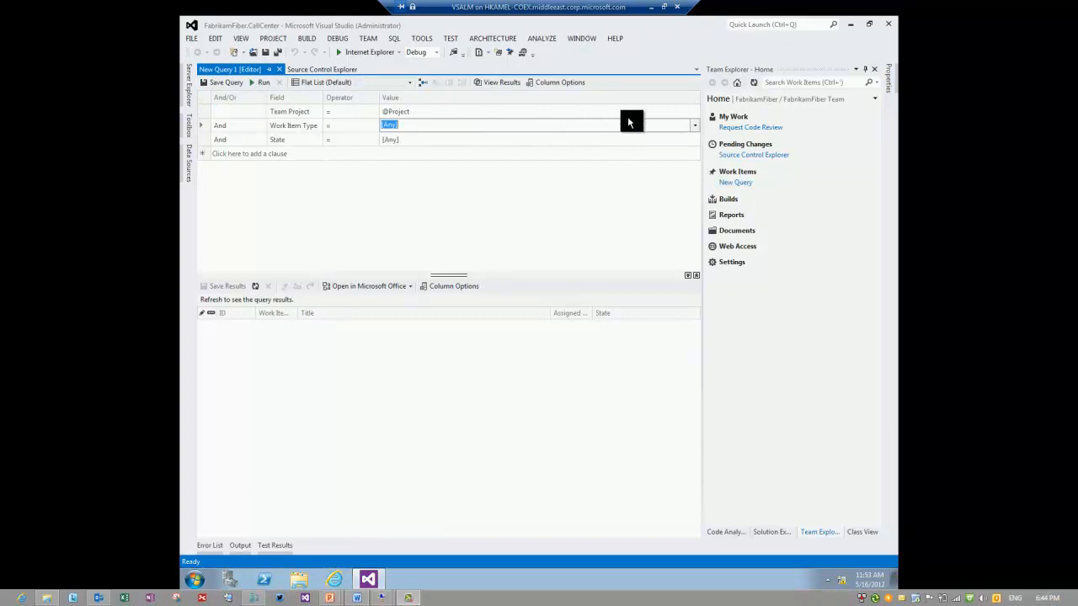
click(694, 124)
click(401, 239)
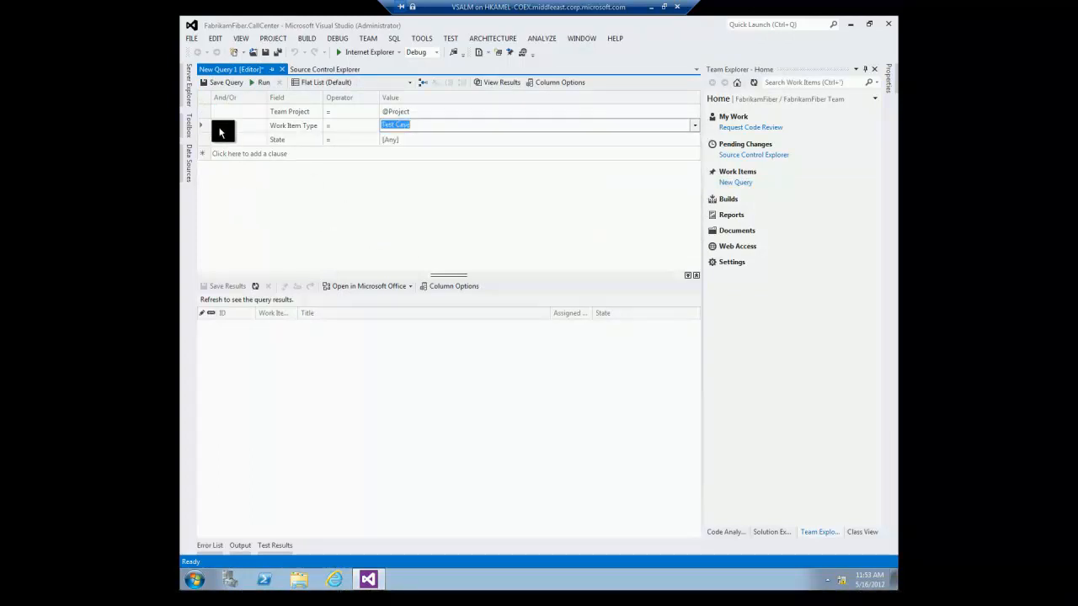
click(261, 81)
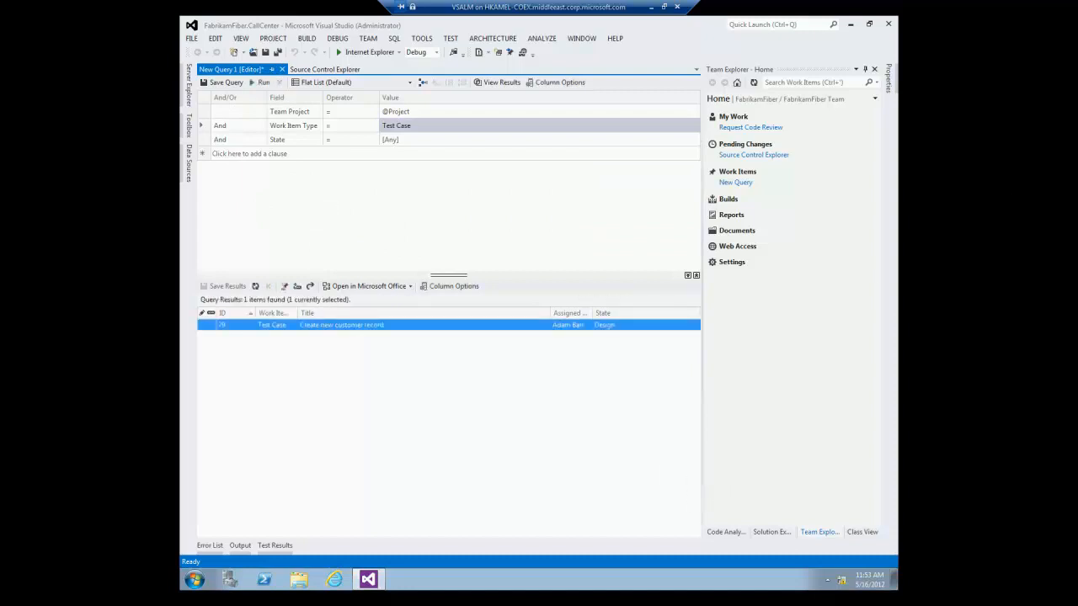
click(411, 197)
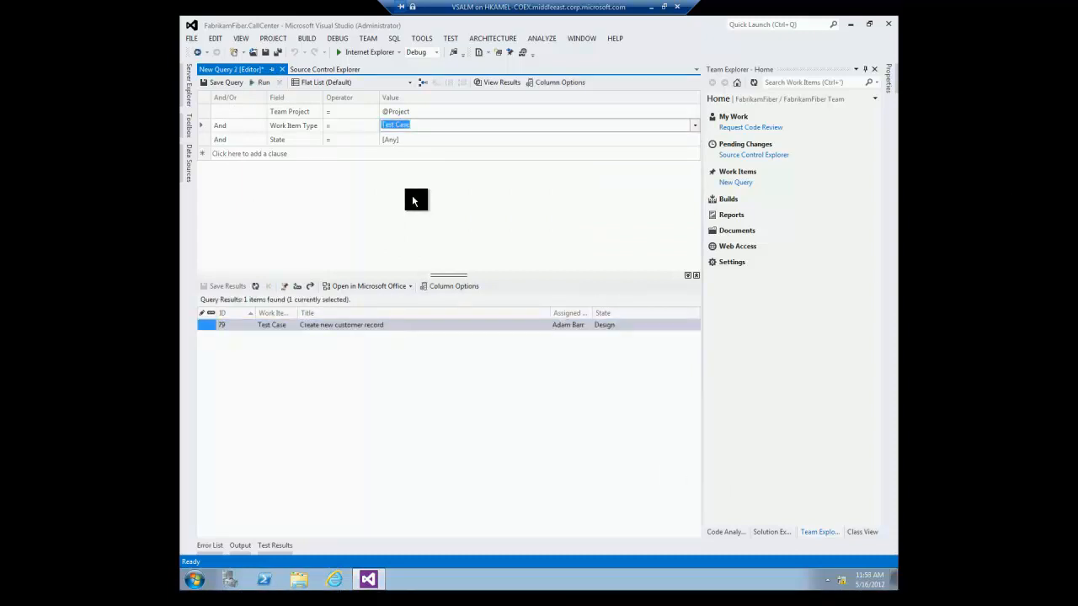
Associate Test Case 79 with CodedUITestMethod1 as its automated test and save the work item.
double_click(357, 328)
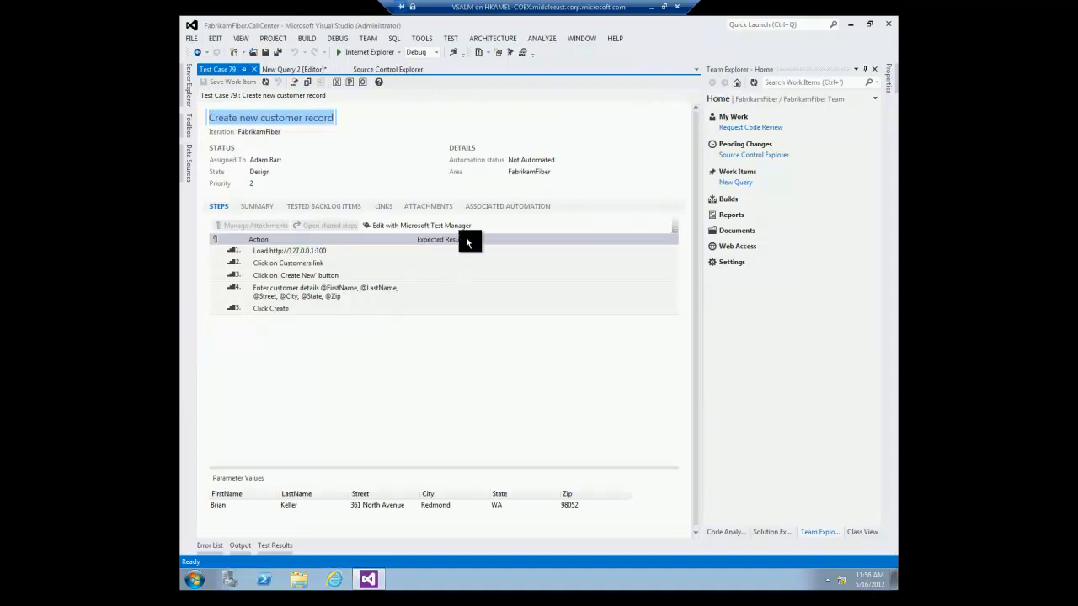
click(489, 208)
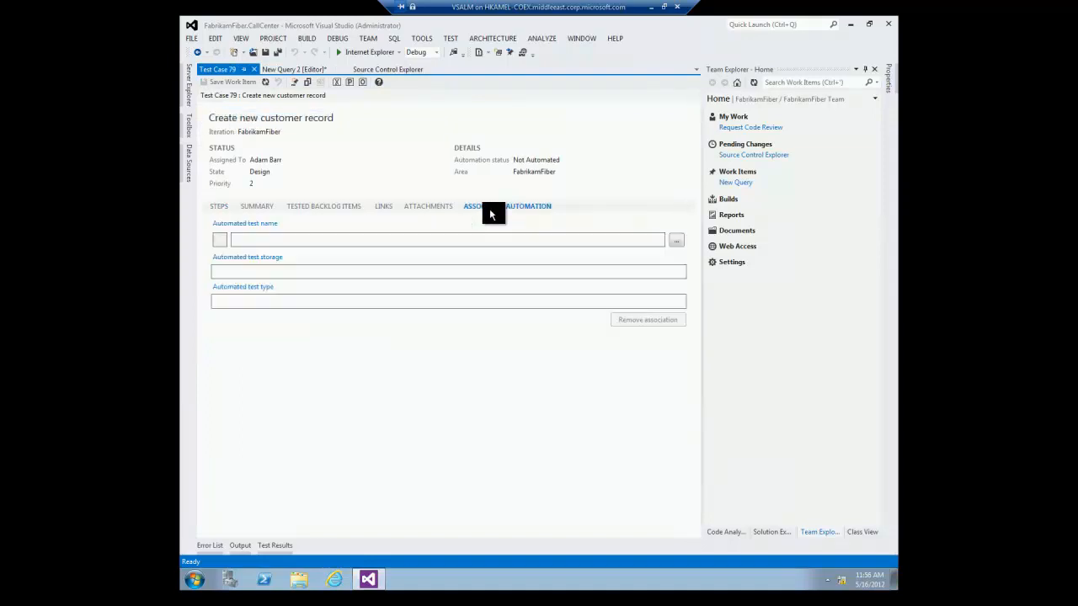
click(674, 243)
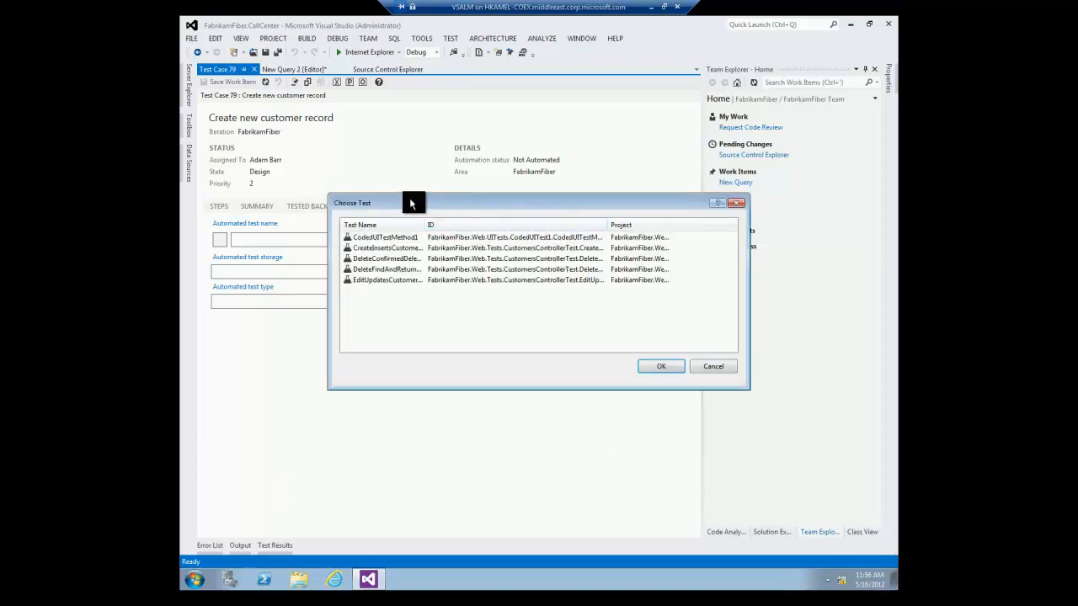
drag(414, 201, 391, 197)
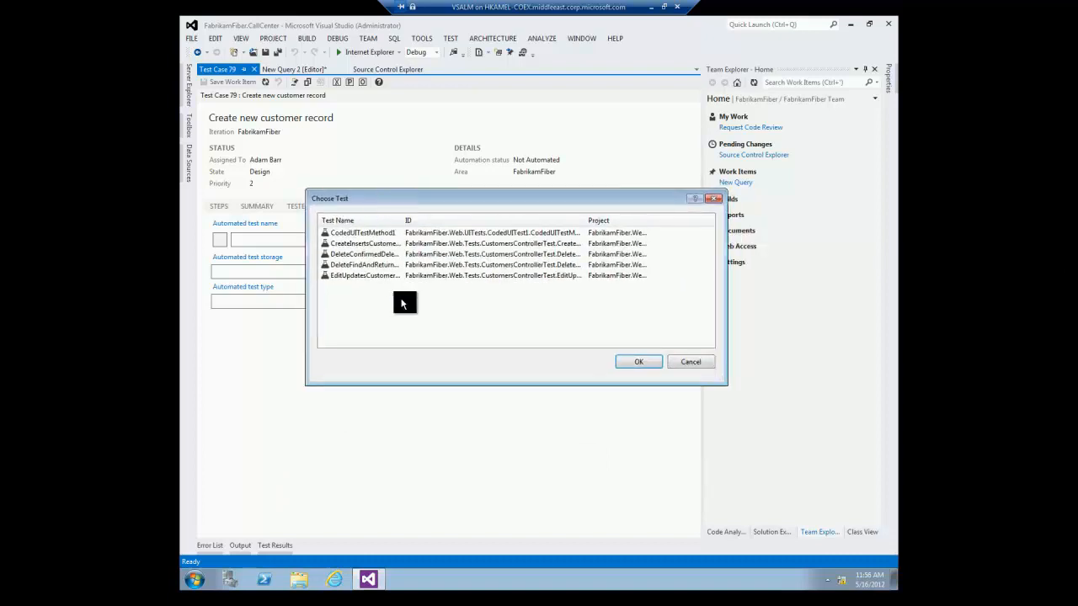
double_click(401, 220)
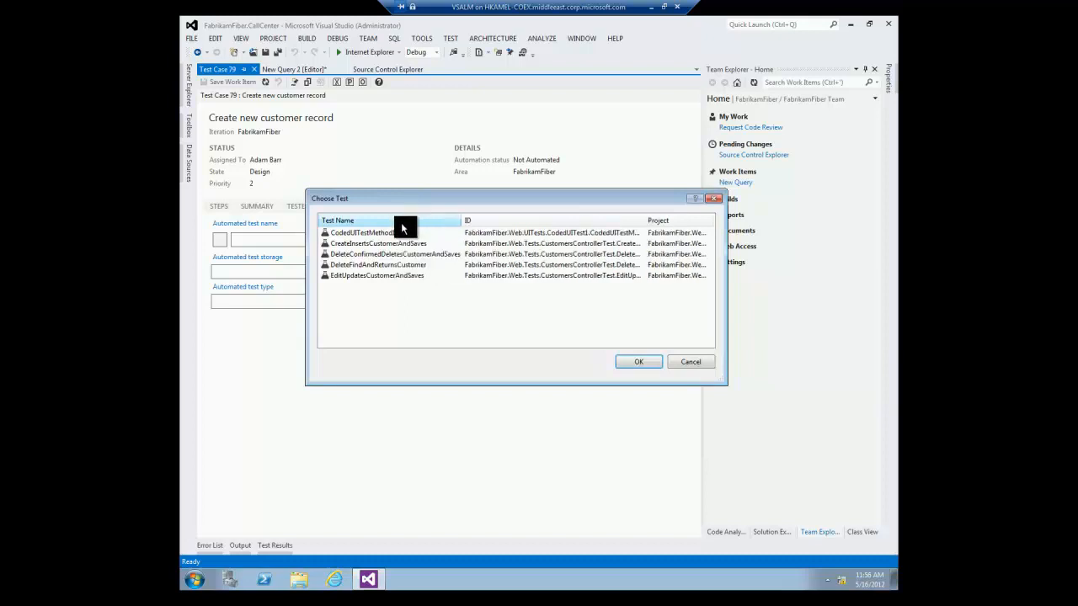
click(386, 234)
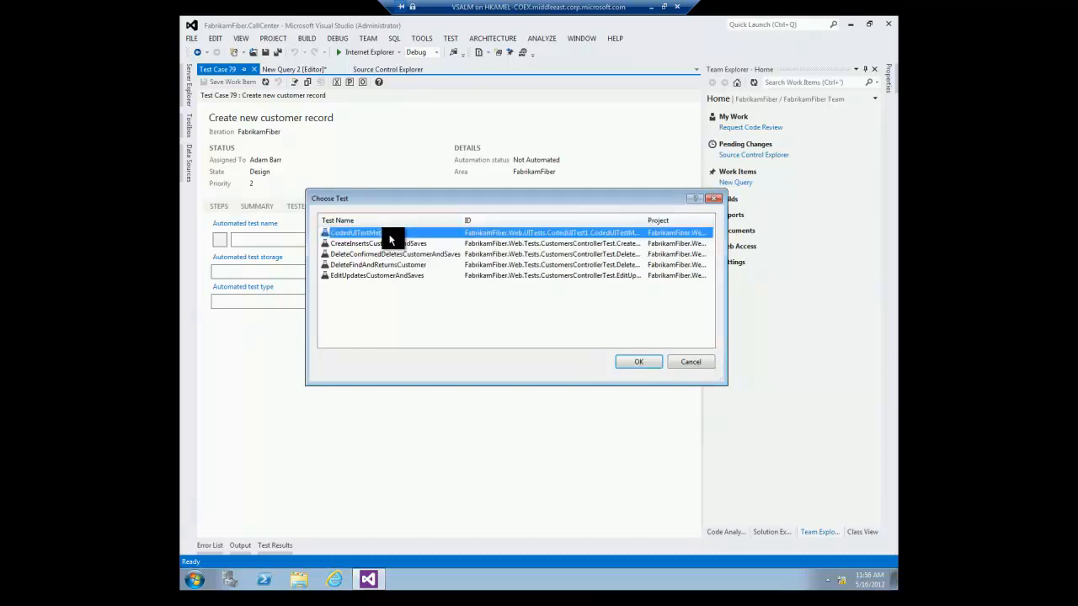
click(638, 360)
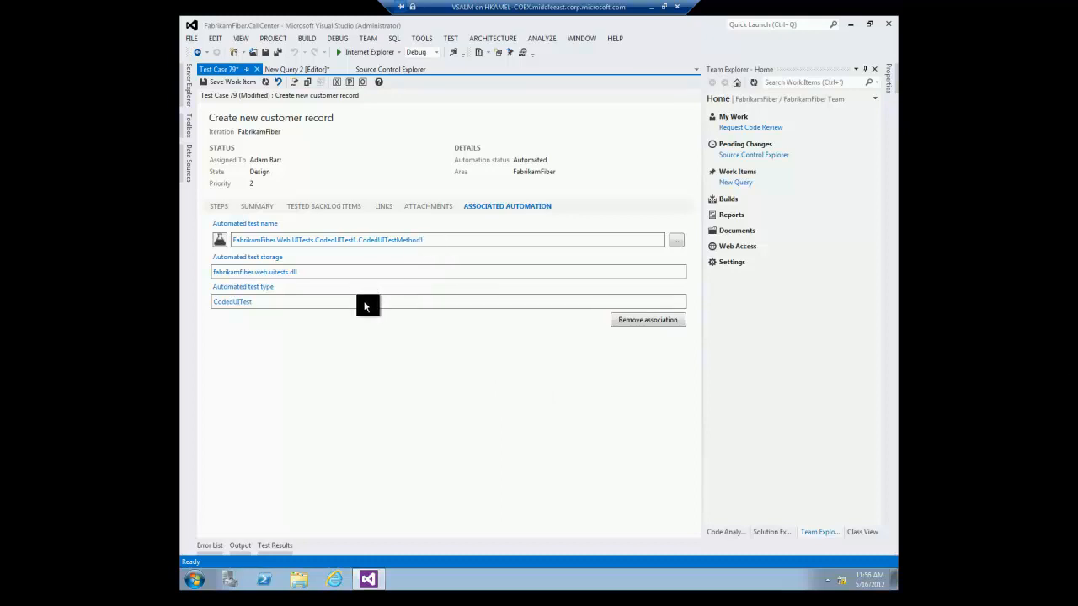
click(216, 82)
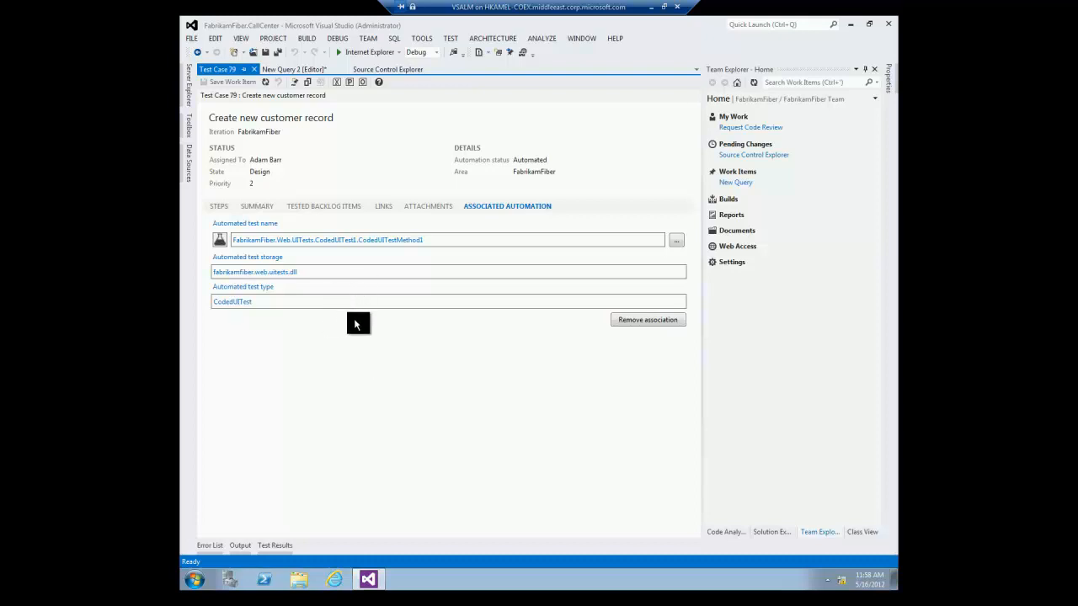
Launch Microsoft Test Manager from the Microsoft Visual Studio 2012 program group and view Lab Center's Test Settings.
click(196, 579)
click(216, 530)
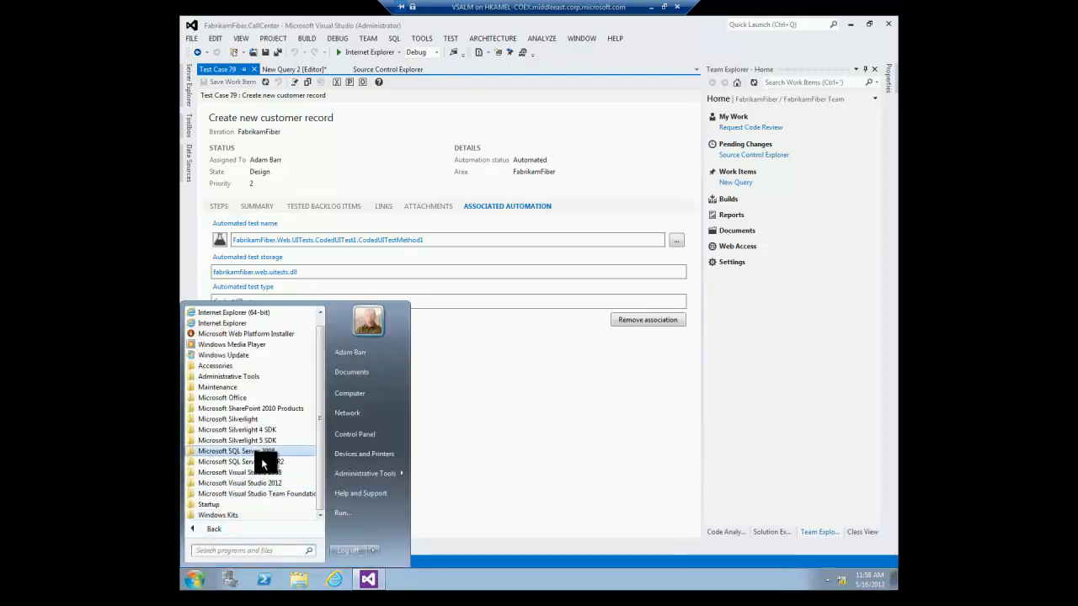
click(256, 480)
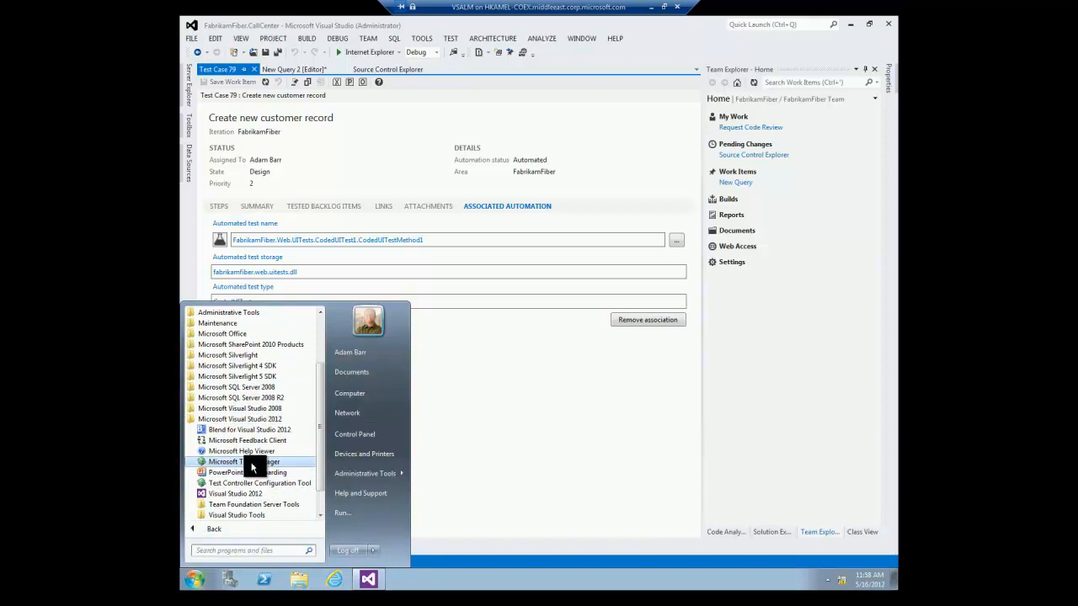
click(251, 463)
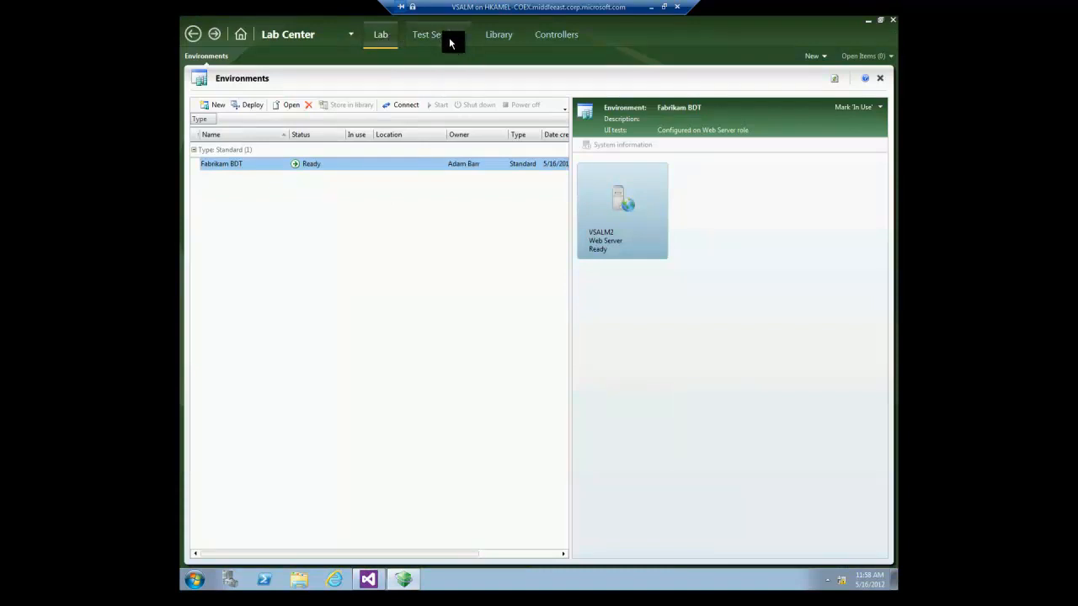
click(449, 37)
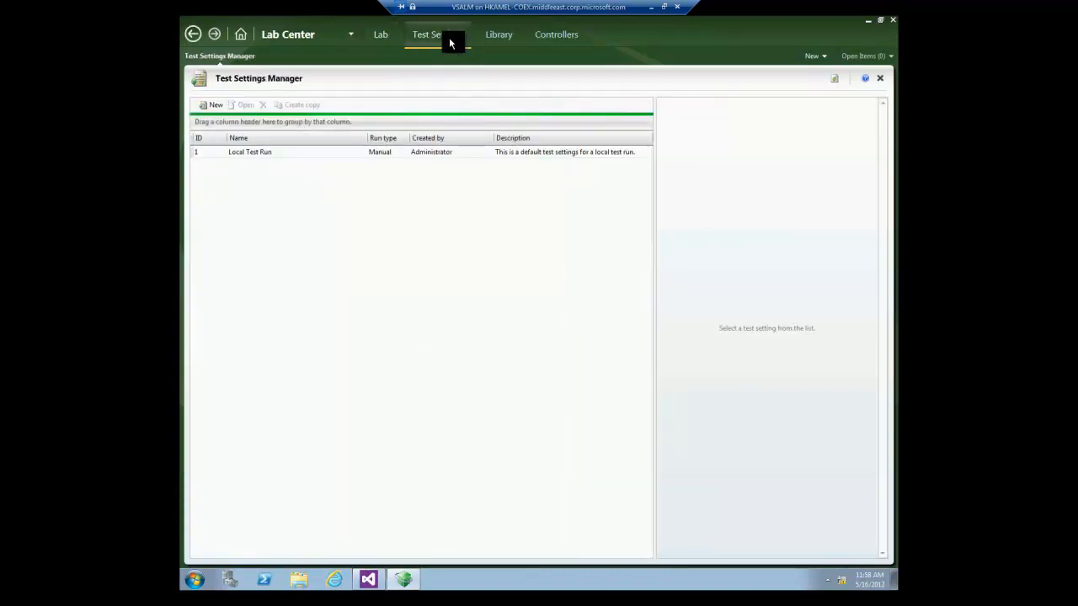
Create new test settings named 'Fabrikam BDT Test Setting' for automated test runs.
click(207, 99)
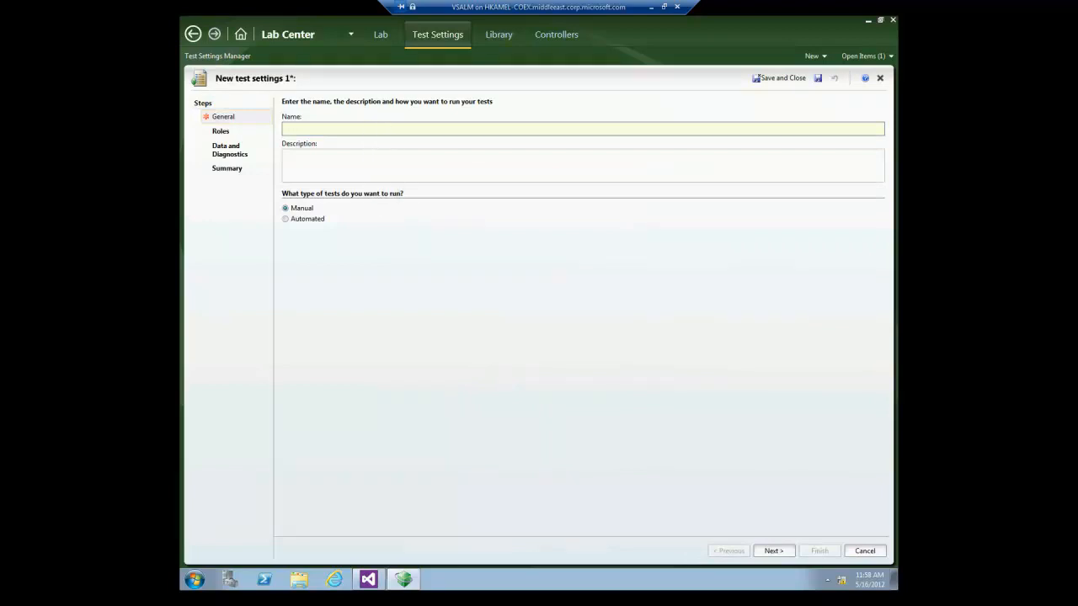
text(Fabriak)
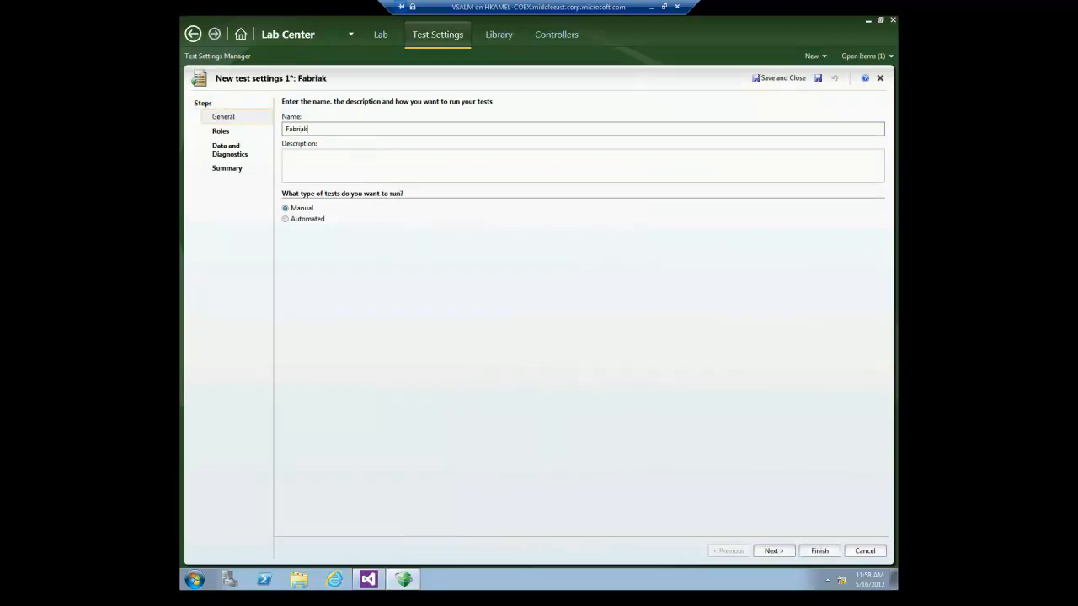
key(BackSpace)
key(BackSpace)
text(kam BDT Test Settings)
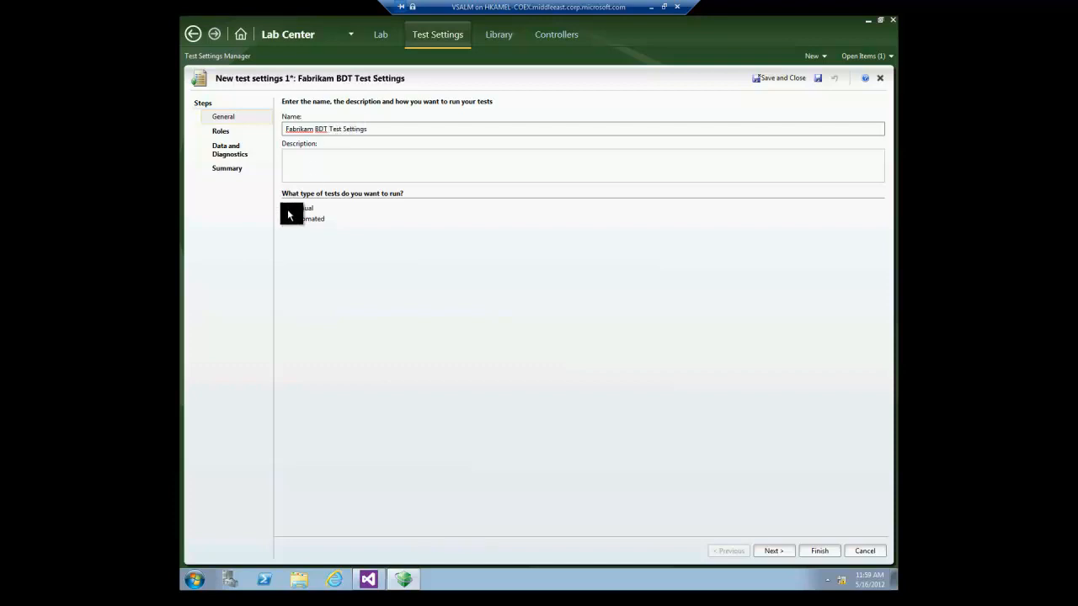
click(287, 219)
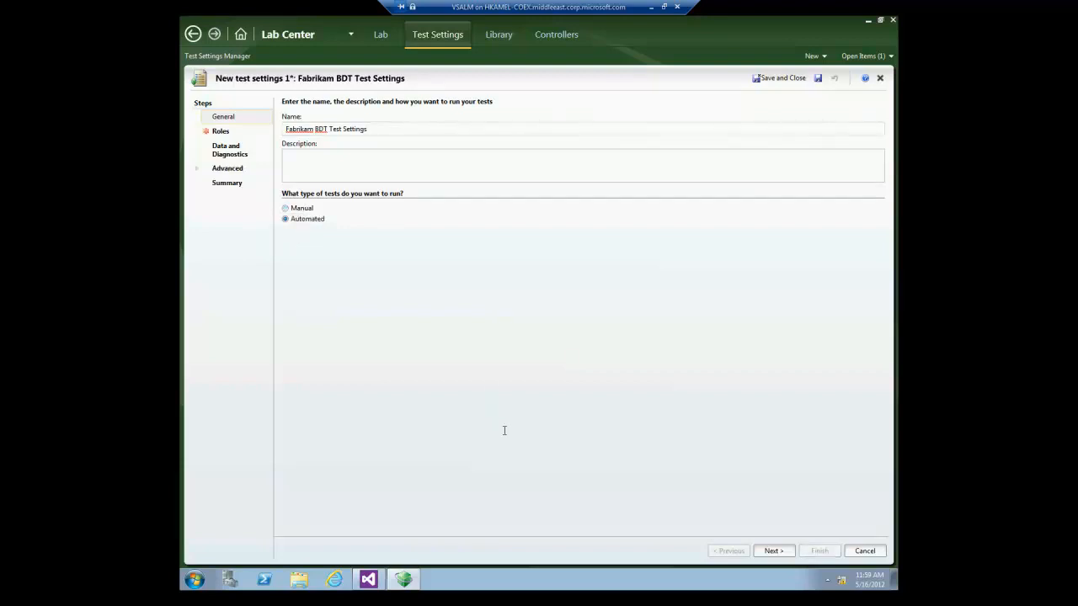
Assign the Web Server role set and complete the test settings wizard.
click(221, 131)
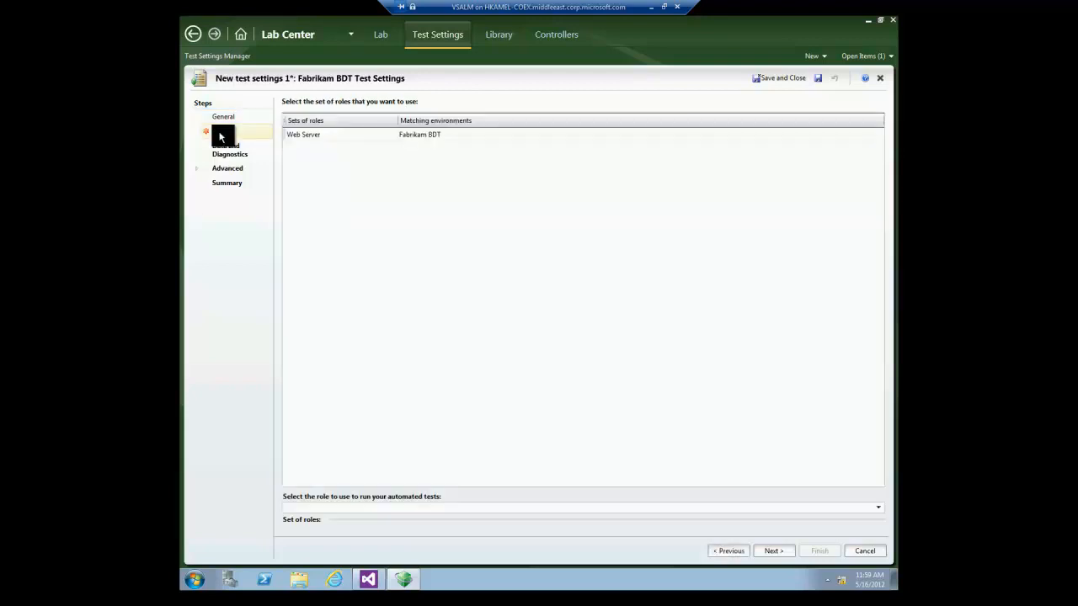
click(330, 141)
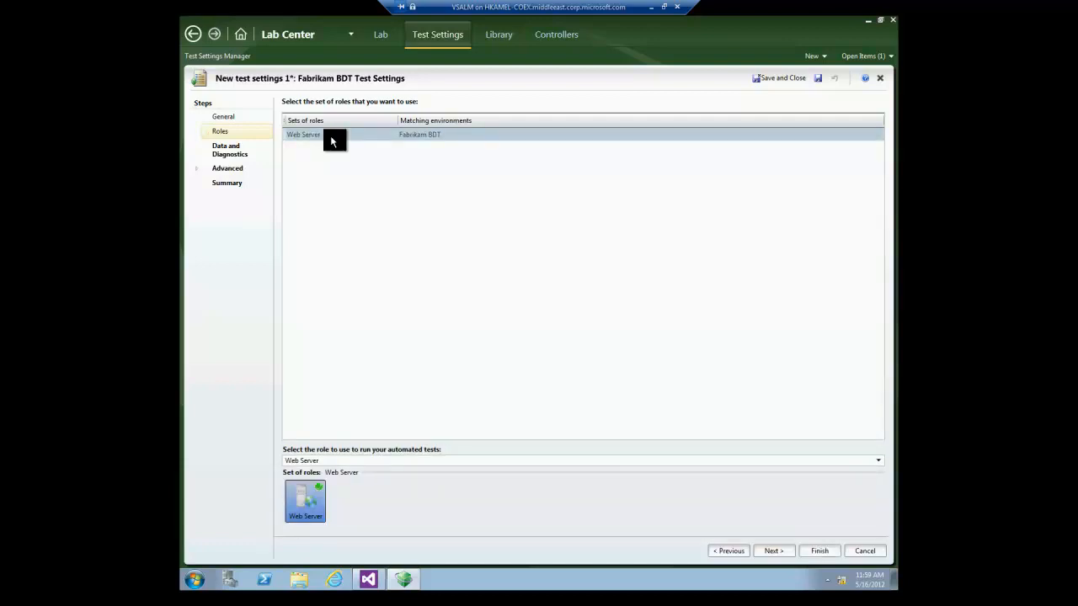
click(237, 157)
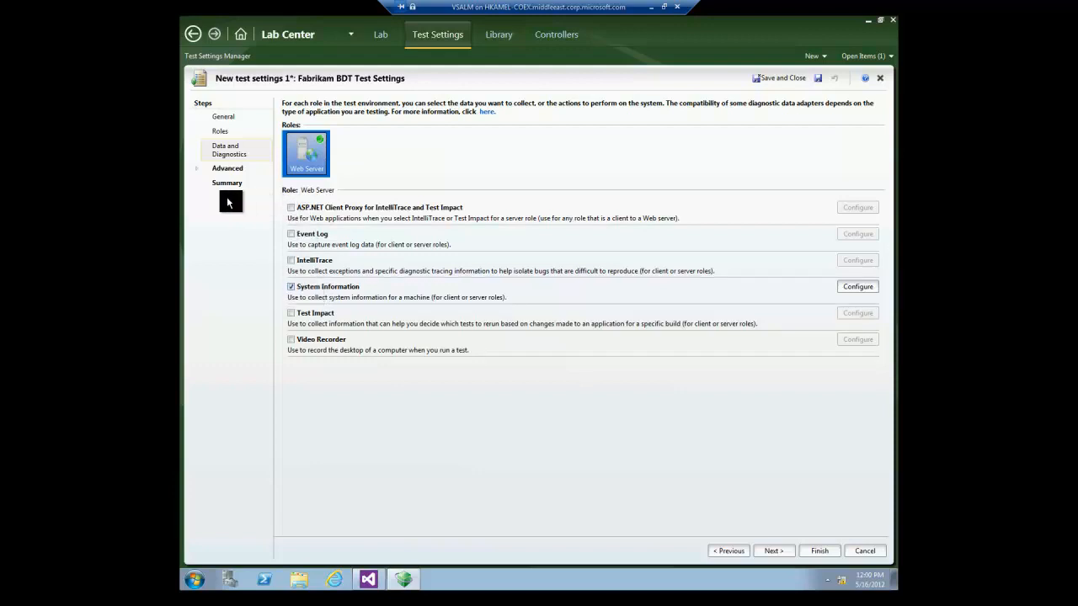
click(223, 170)
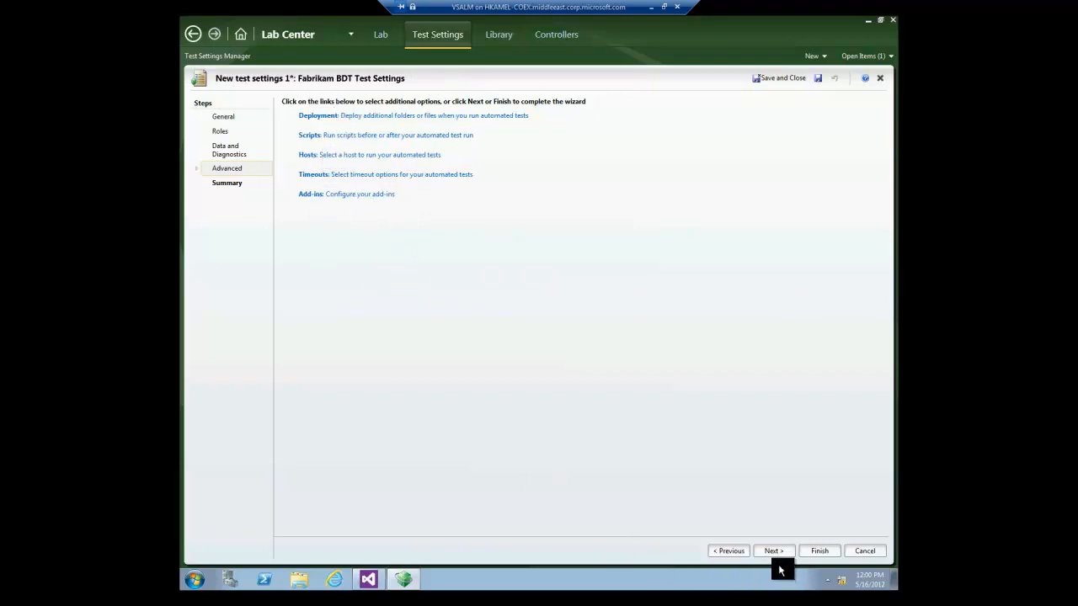
click(816, 551)
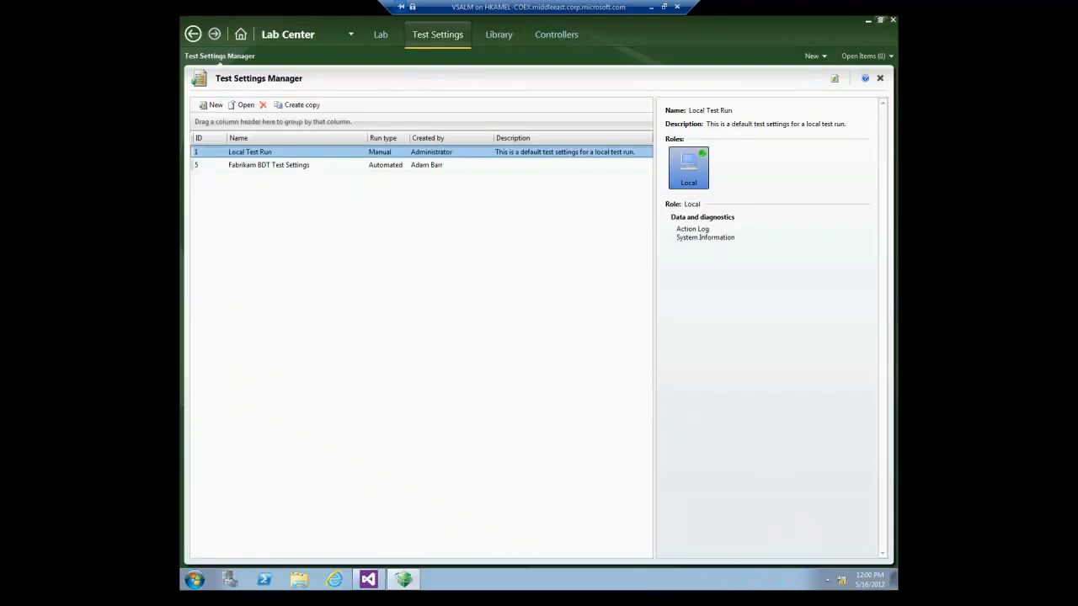
Select the Fabrikam BDT Test Settings entry to view its roles.
click(303, 165)
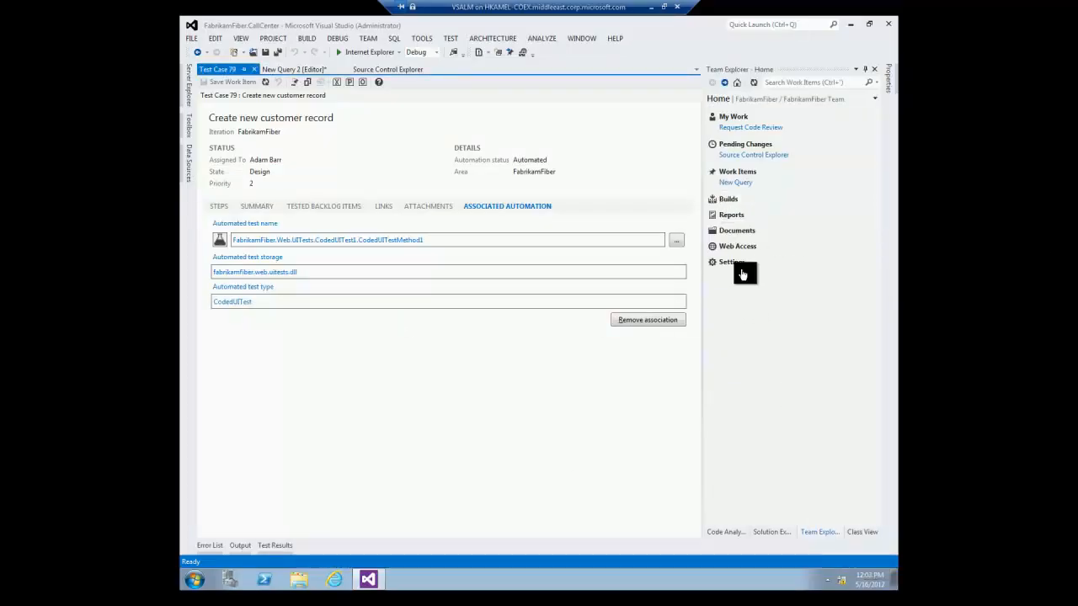
Create a new build definition named 'FabrikamFiber Dev Branch Build'.
click(729, 200)
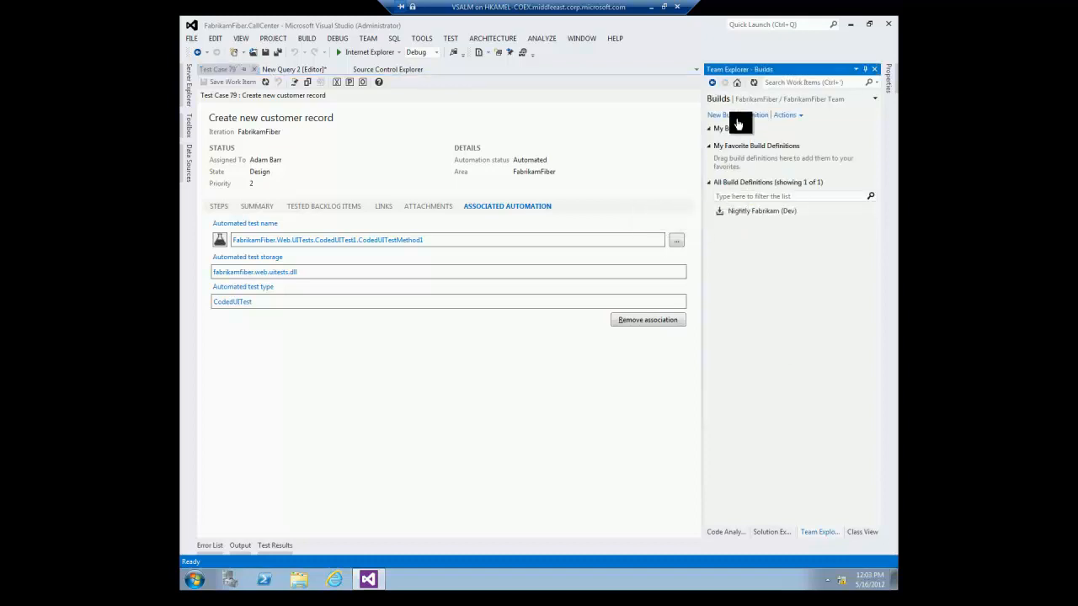
click(737, 118)
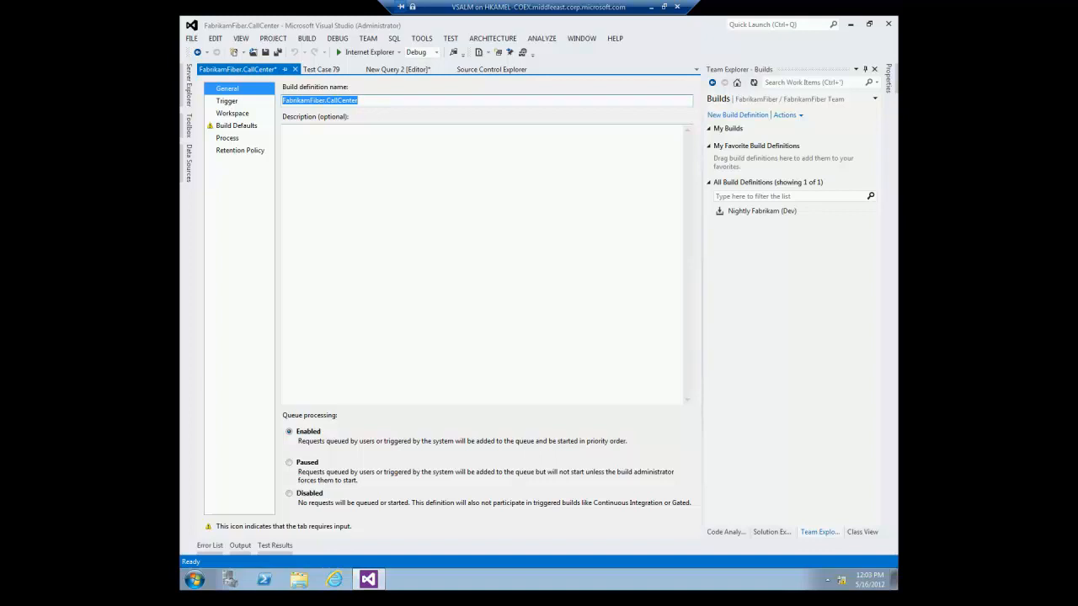
click(361, 100)
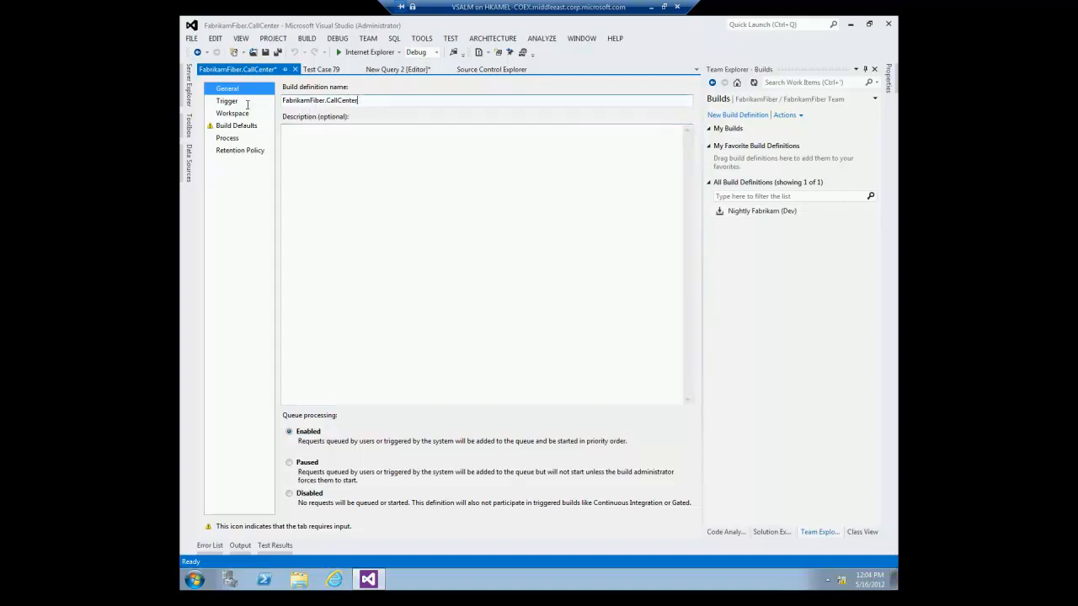
key(ctrl+a)
text(FabrikamFiber Dev Bran)
text(ld)
Map the build workspace's source control folder to $/FabrikamFiber/Dev.
click(223, 114)
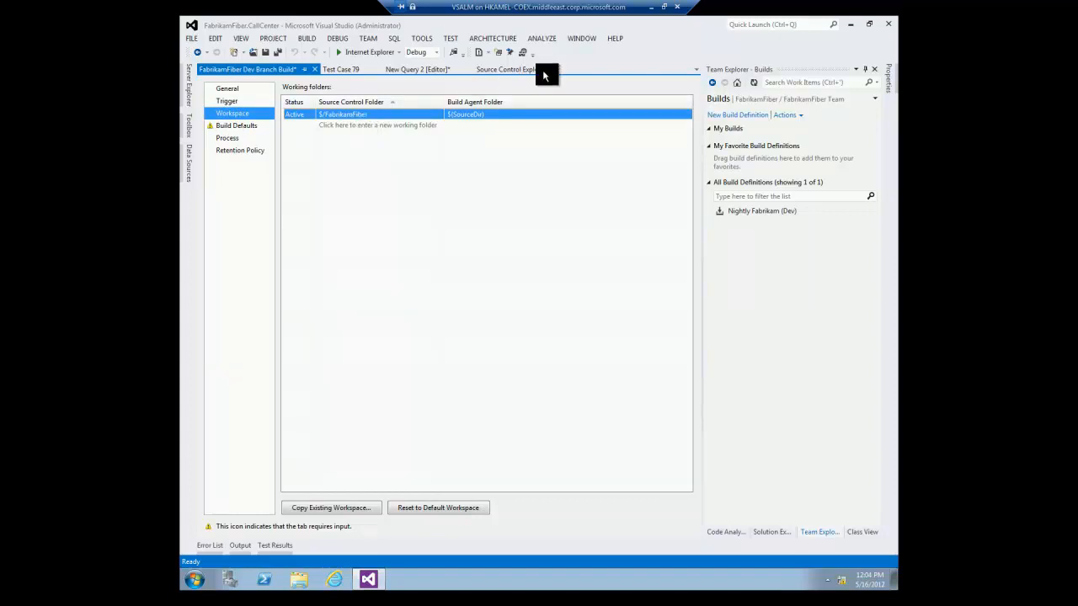
click(432, 115)
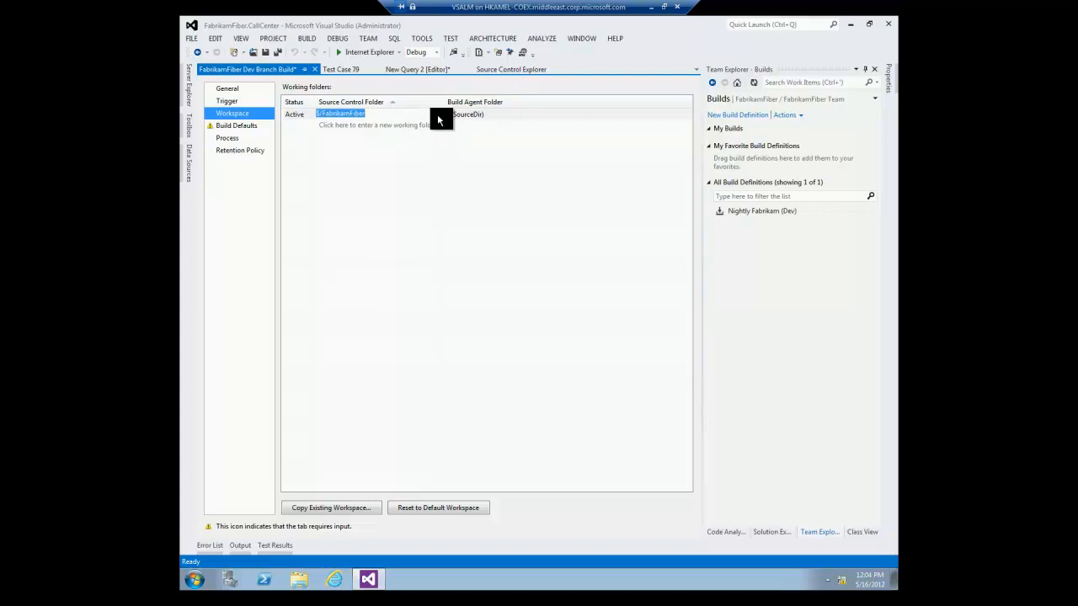
click(437, 114)
click(454, 232)
click(466, 254)
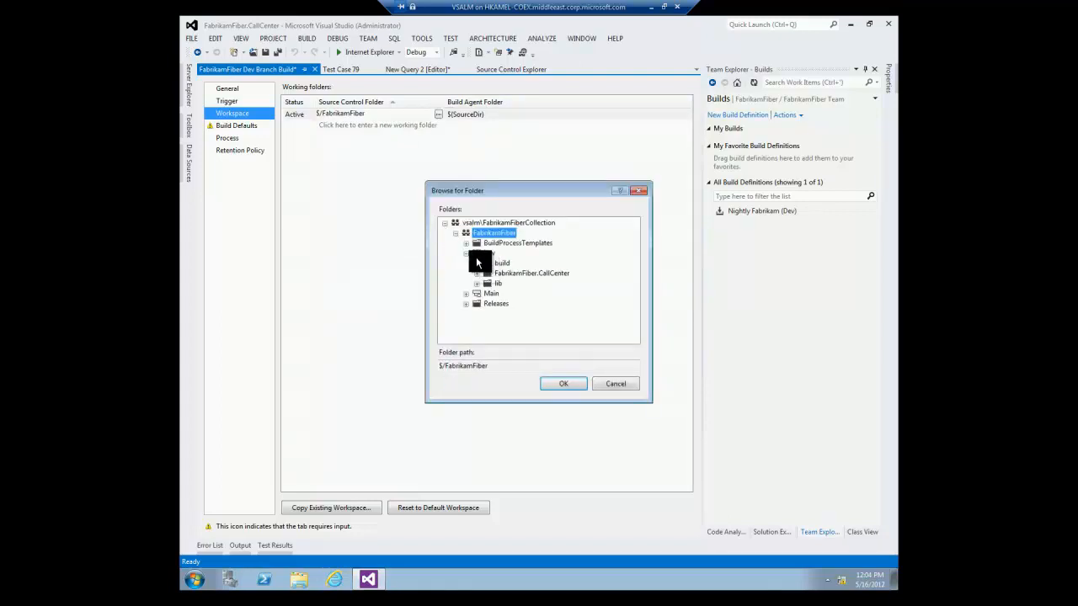
click(489, 254)
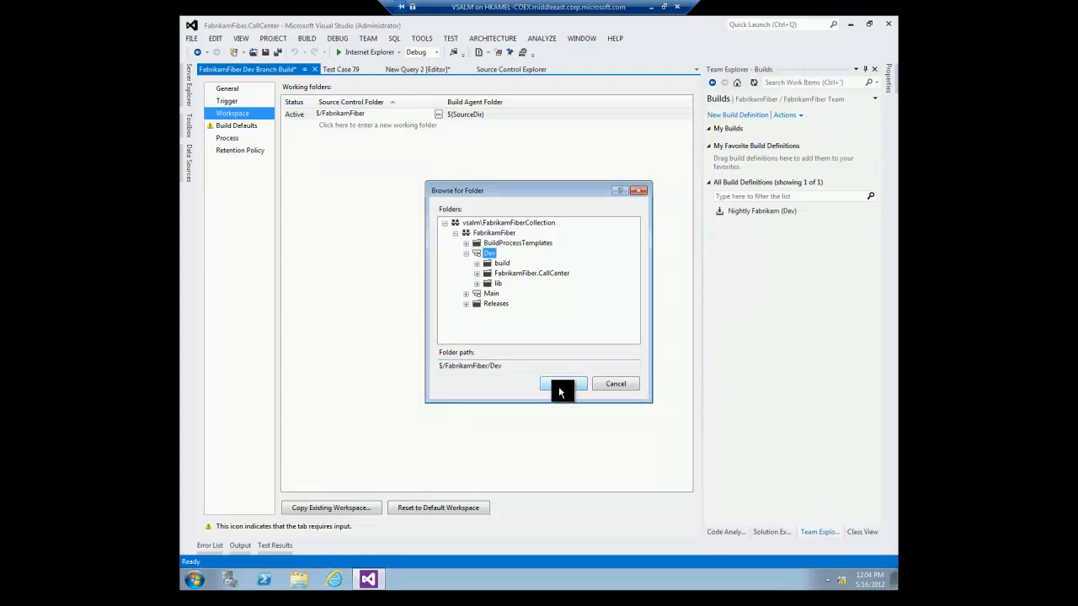
click(558, 386)
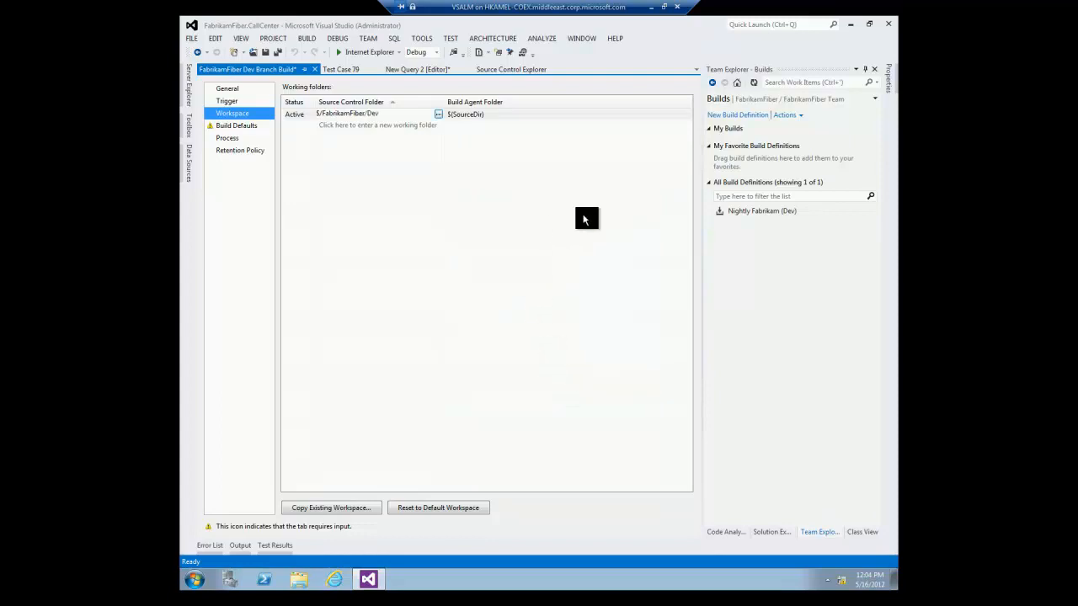
Set the build's default drop folder to \\vsalm\ffdrops.
click(237, 125)
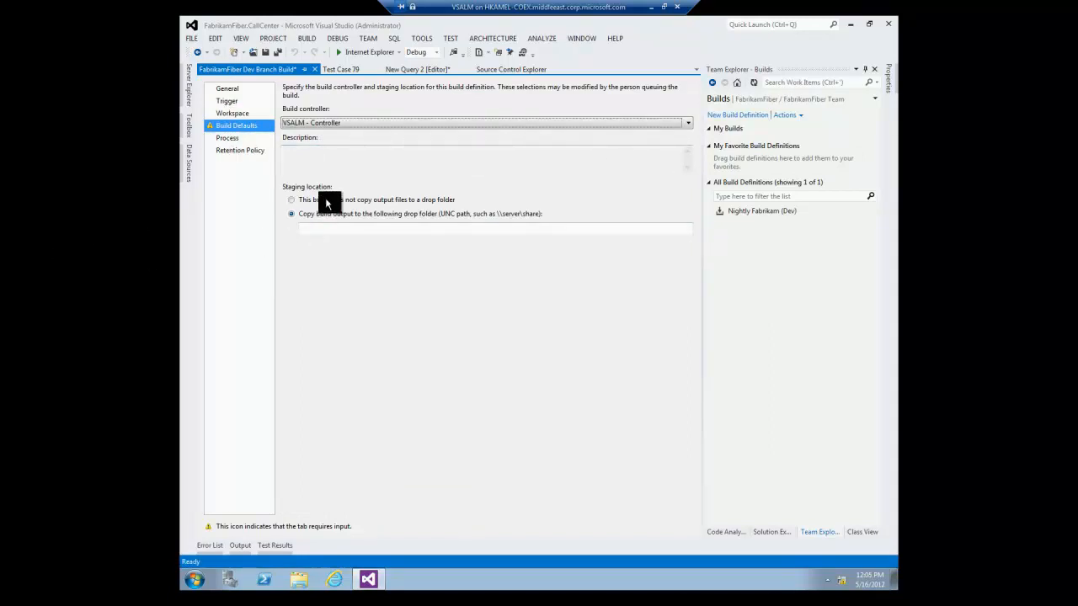
click(326, 227)
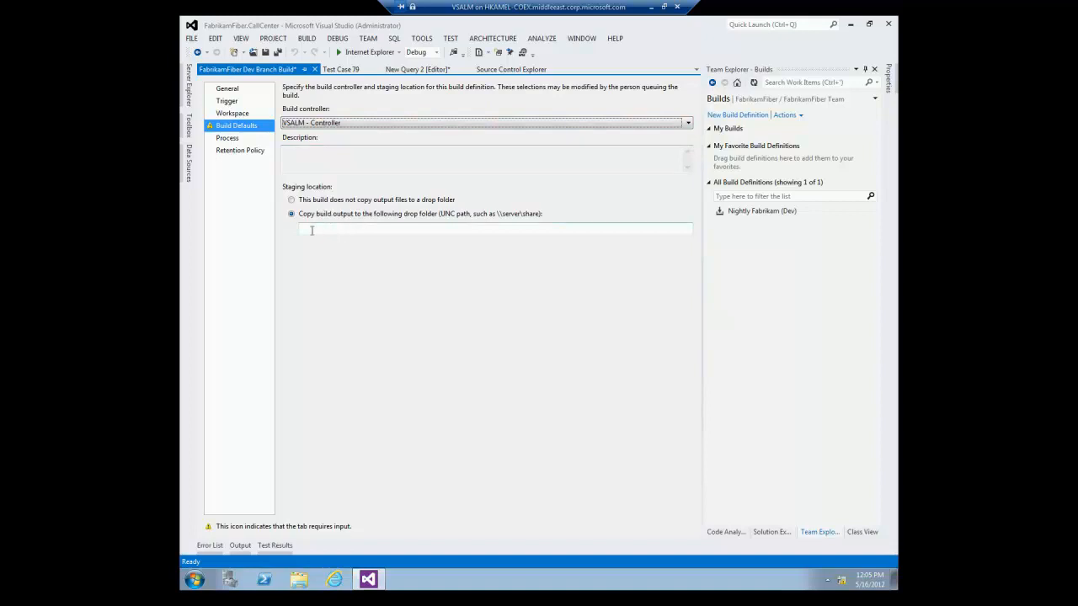
click(315, 229)
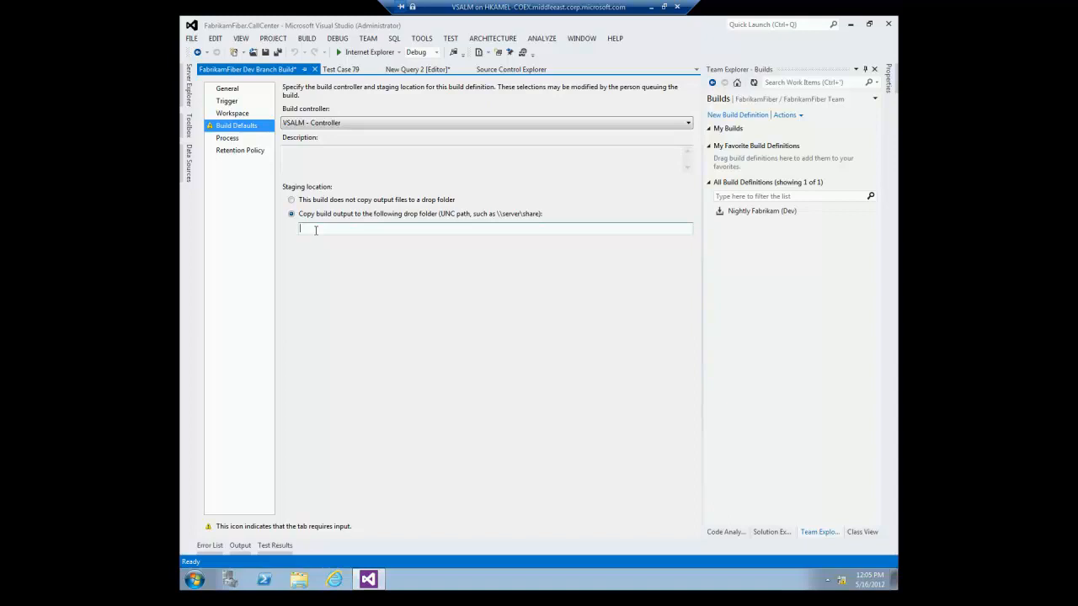
text(\\vsalm\ffdrops)
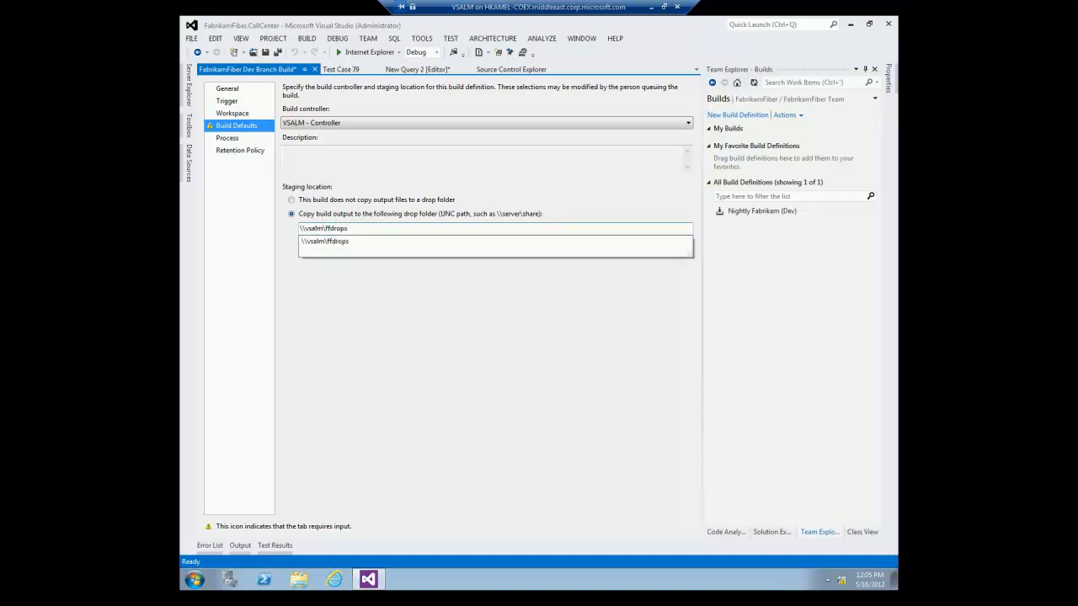
key(Down)
key(Return)
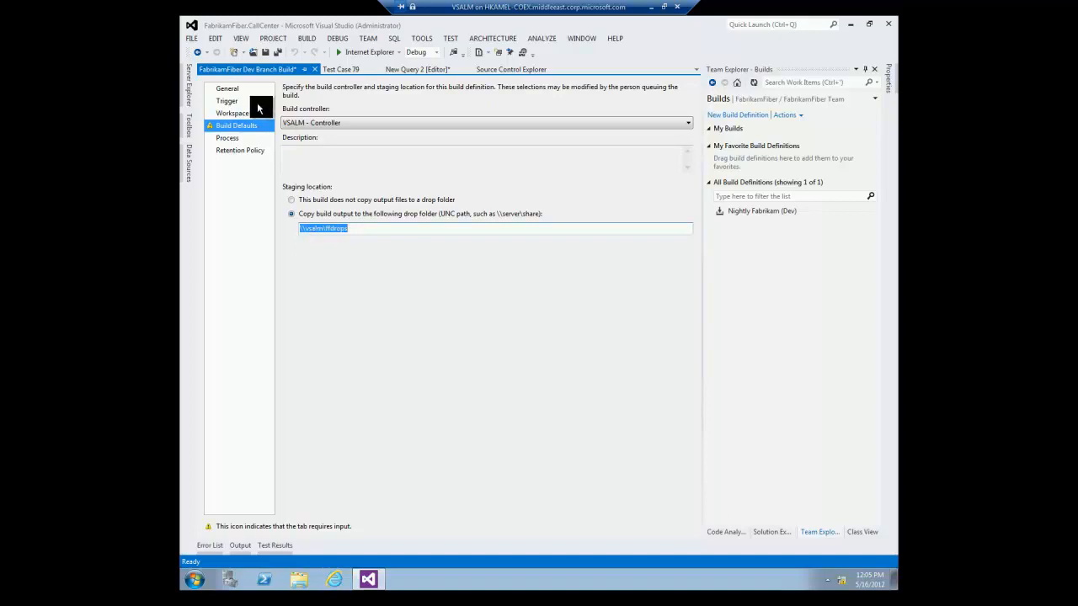
click(227, 138)
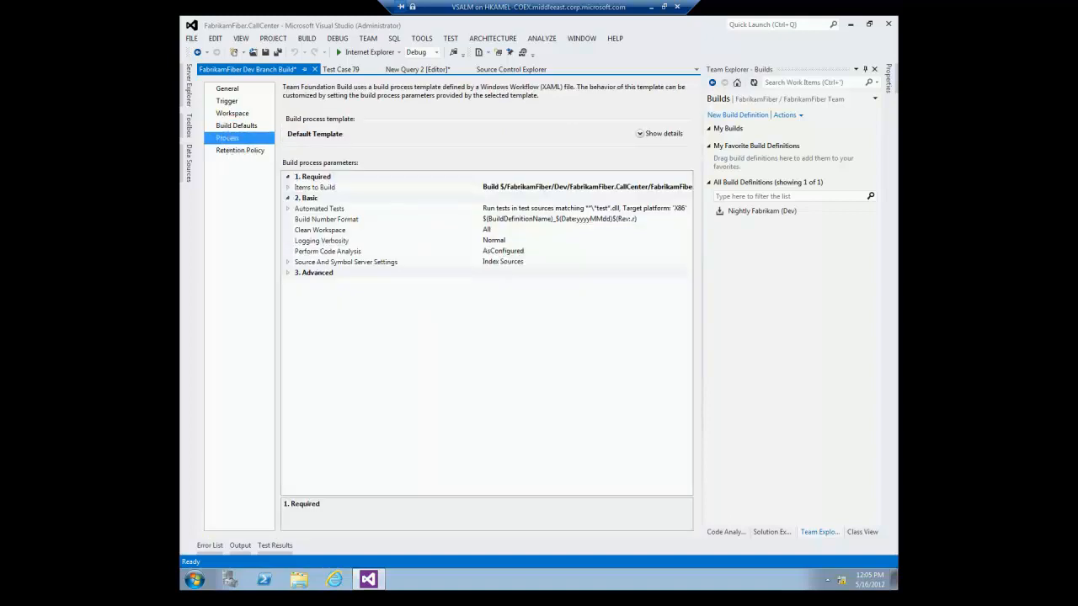
Set the Advanced process parameter Disable Tests to True and save the build definition.
click(237, 127)
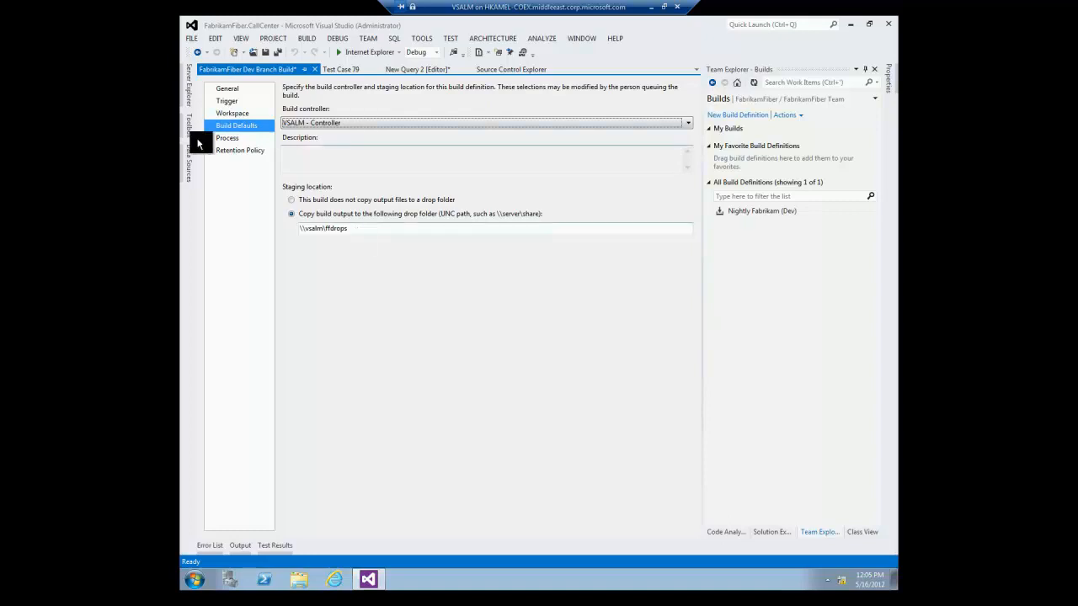
click(229, 139)
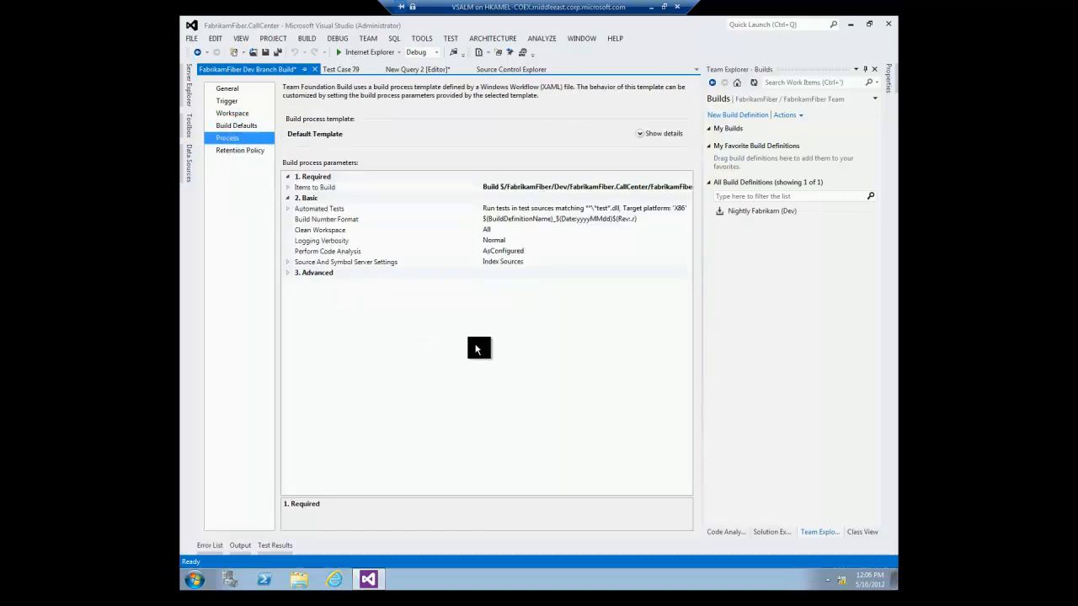
click(287, 273)
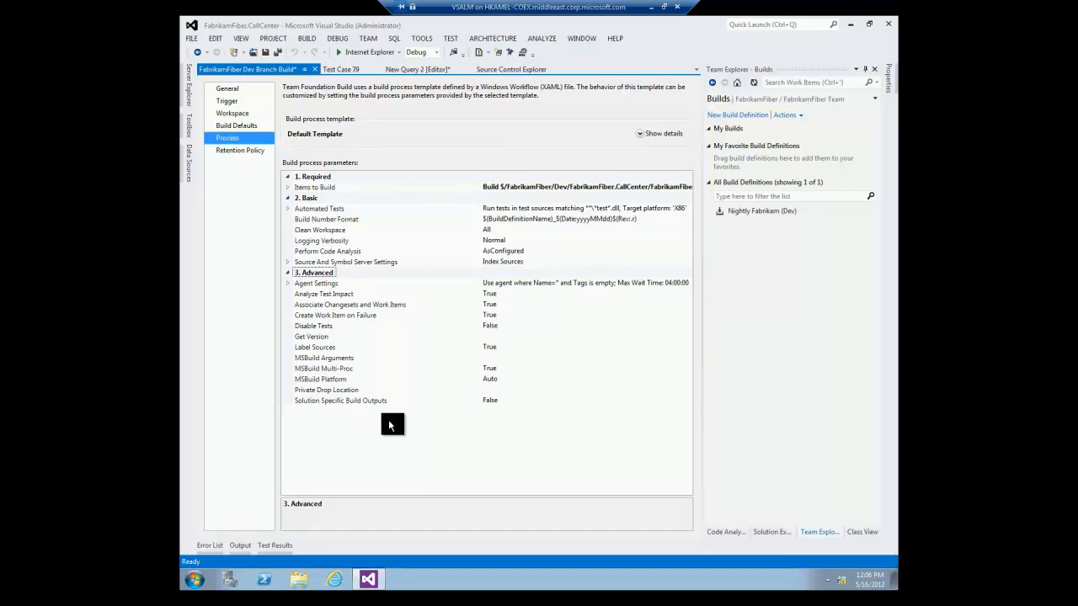
click(363, 328)
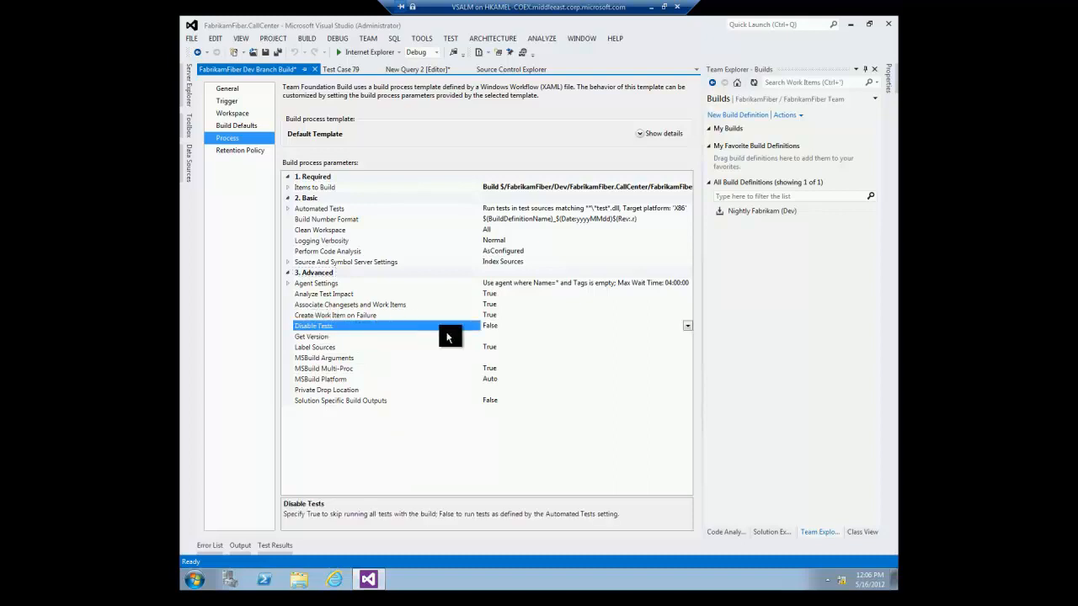
double_click(527, 328)
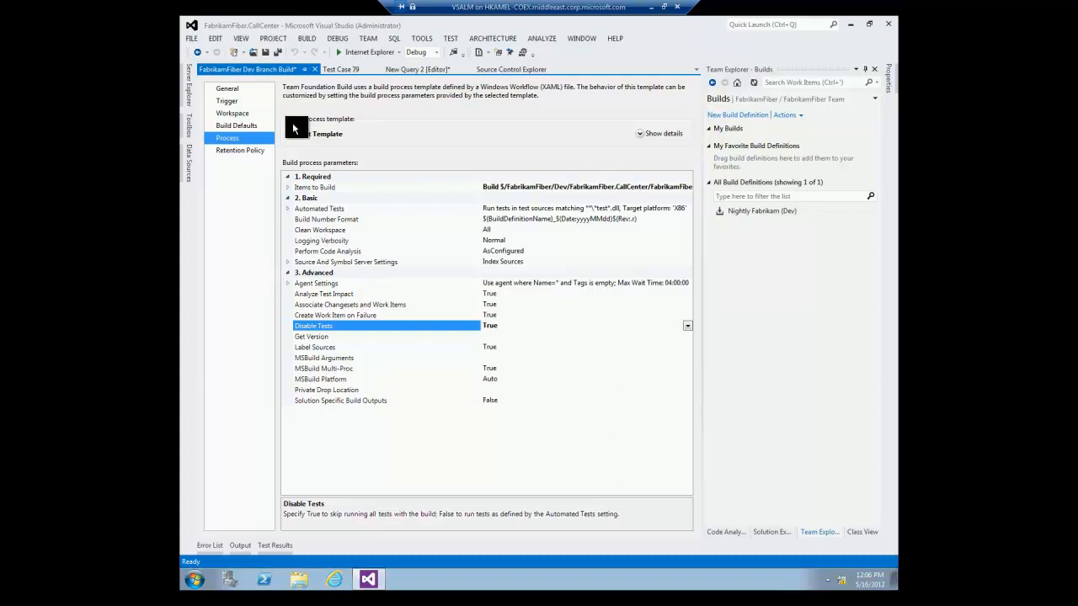
key(ctrl+s)
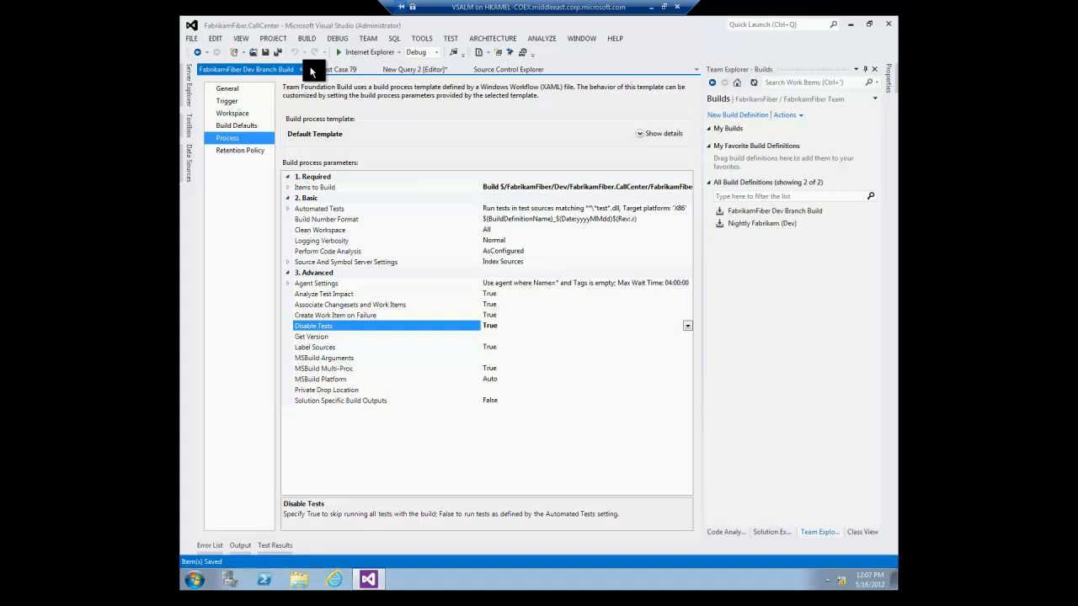
Start another new build definition named 'Build Deploy Test'.
click(747, 118)
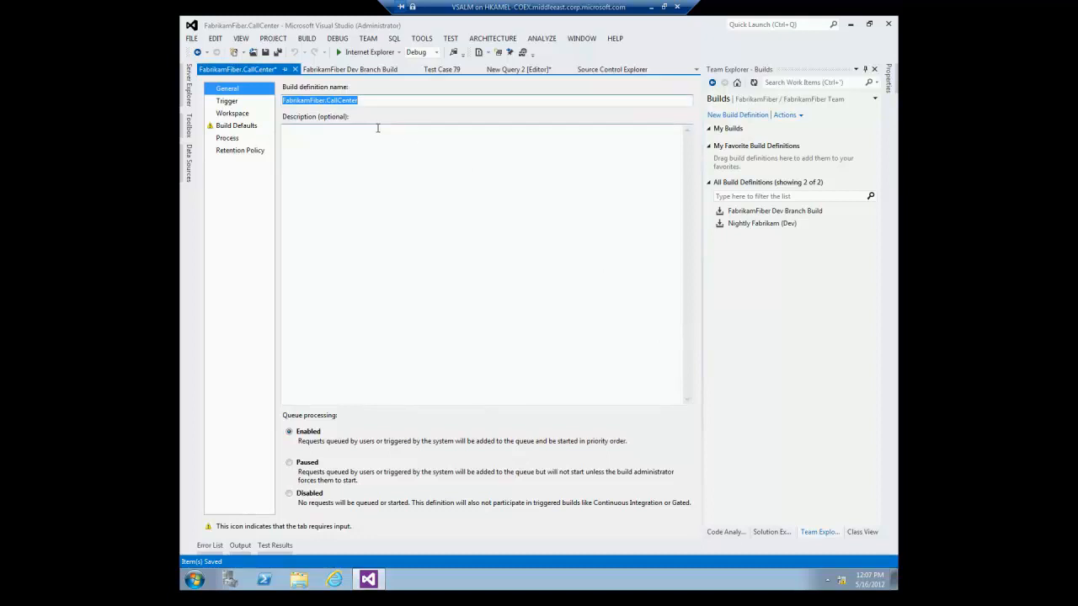
text(Bui)
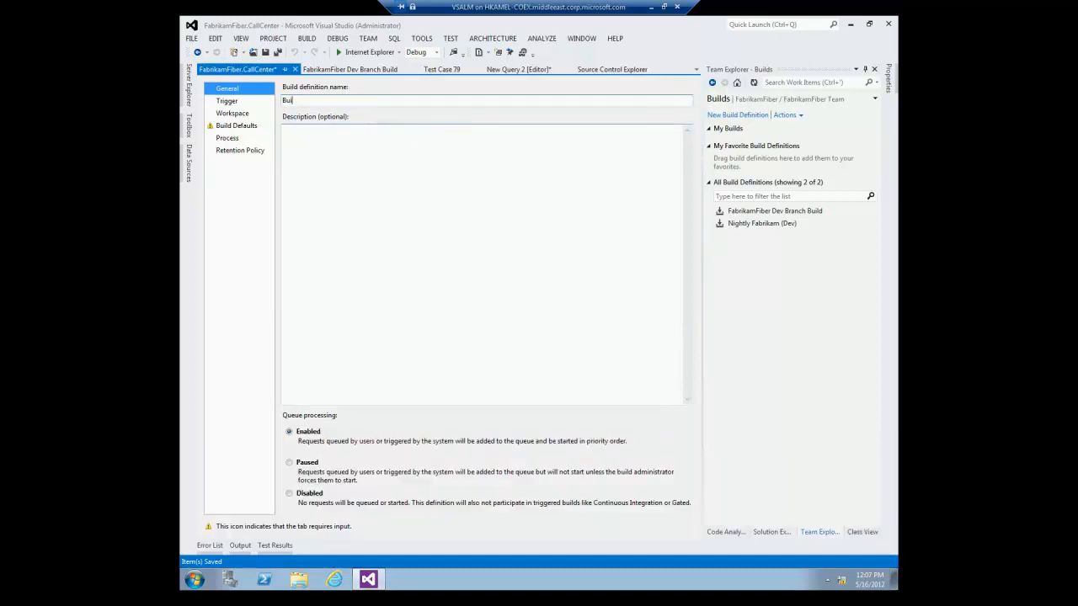
text(ld Deploy Test)
click(231, 112)
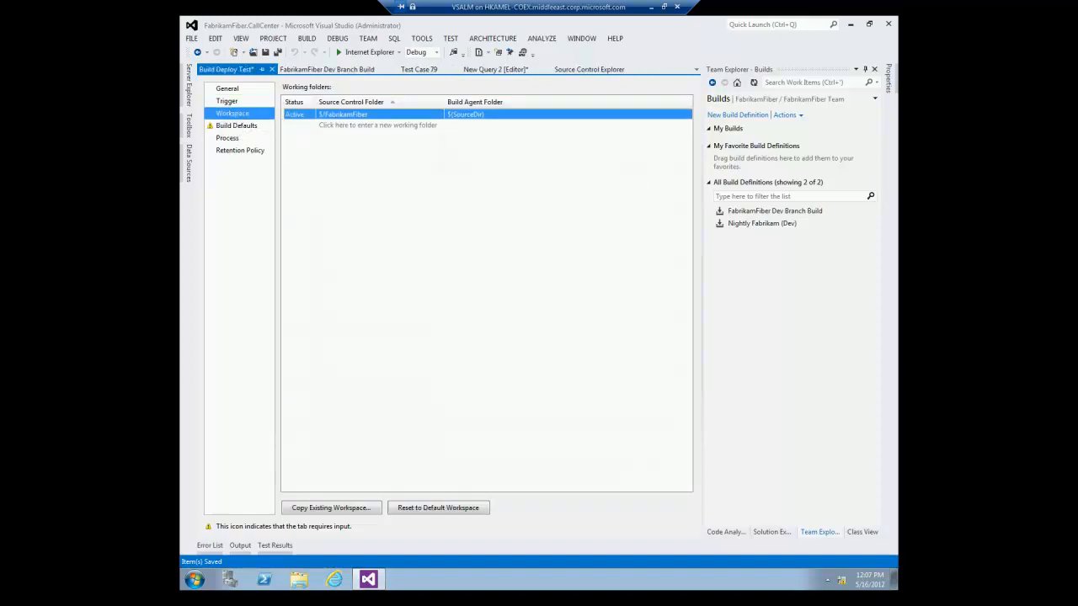
Map the workspace to the Dev folder and set the build to copy no output to a drop folder.
click(436, 114)
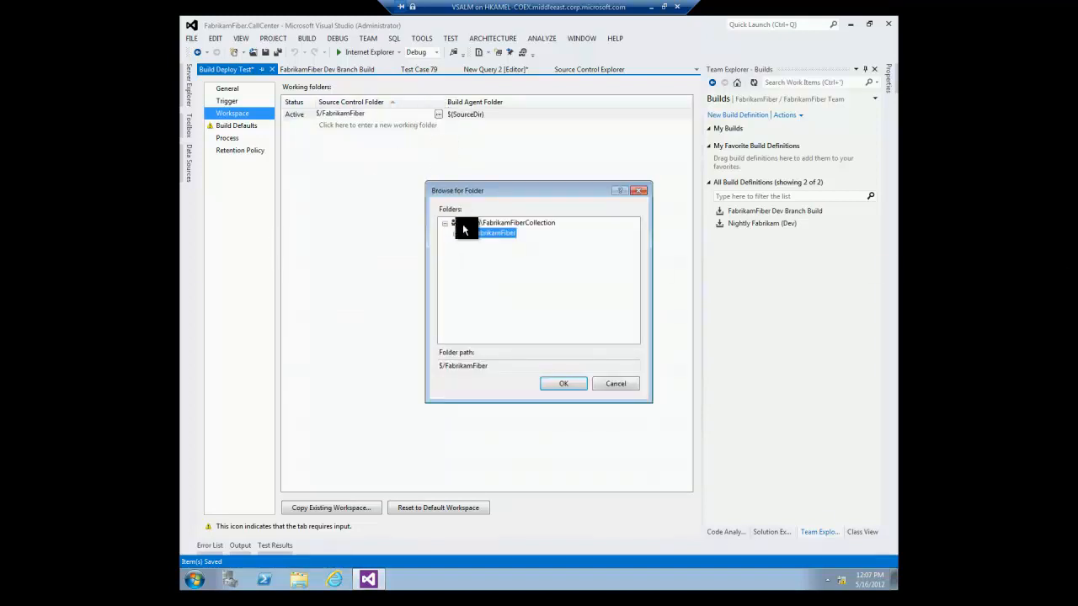
click(466, 253)
click(487, 253)
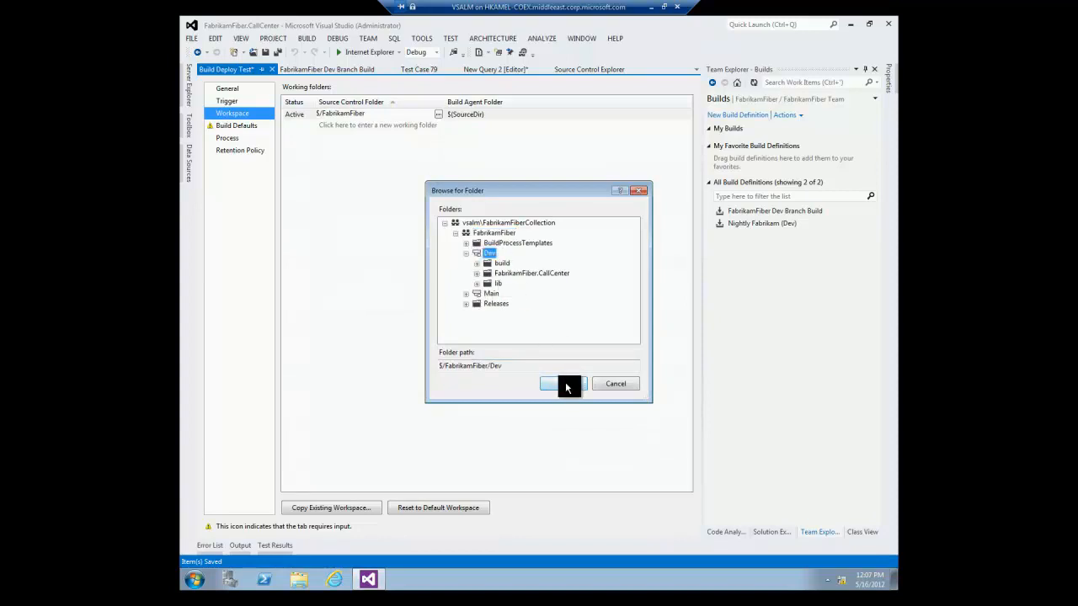
click(564, 384)
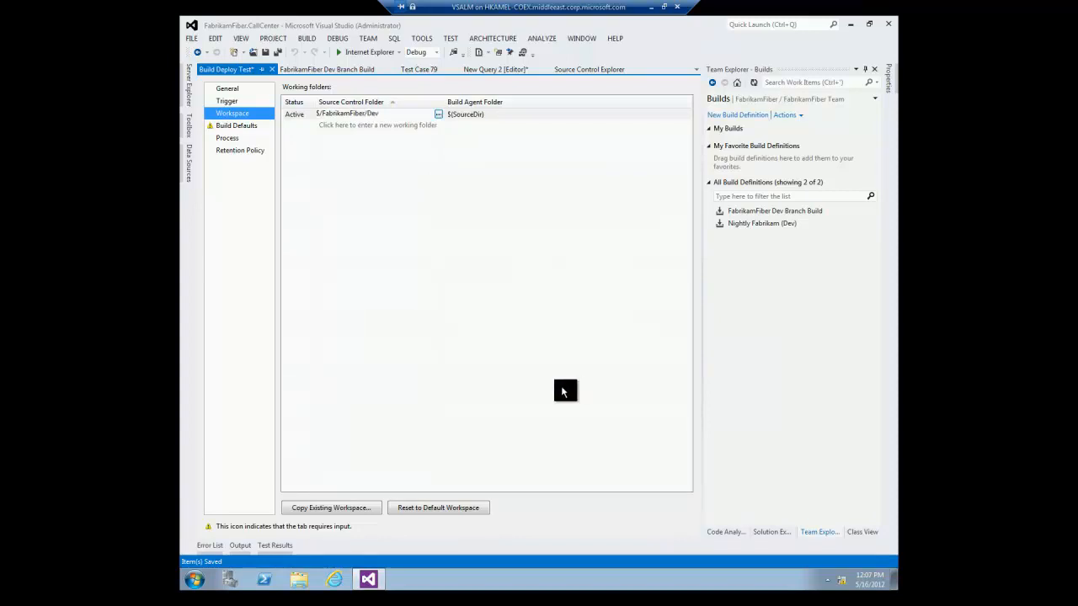
click(239, 125)
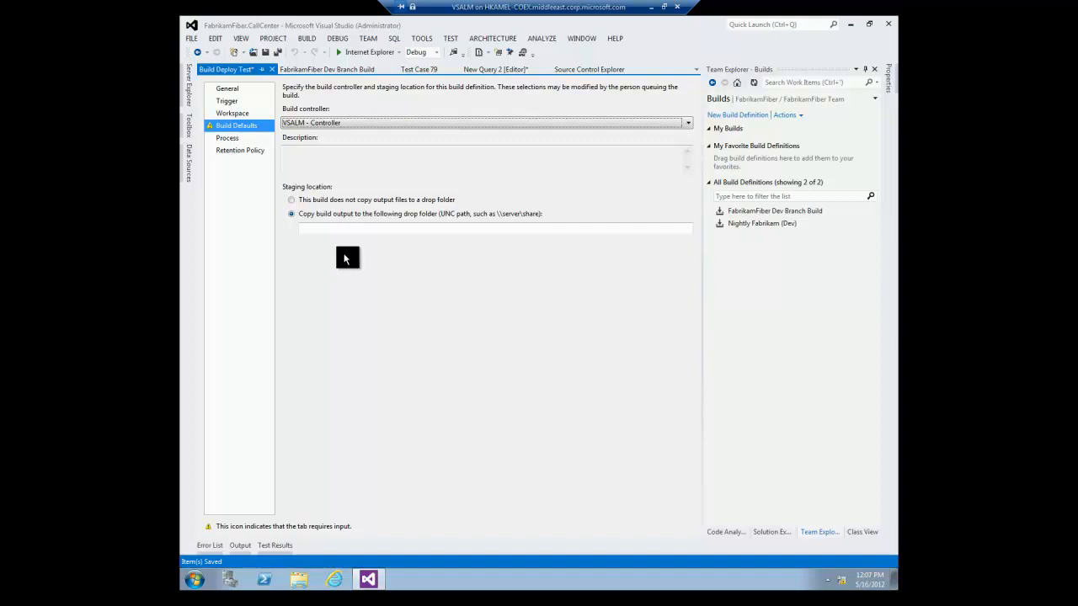
click(356, 198)
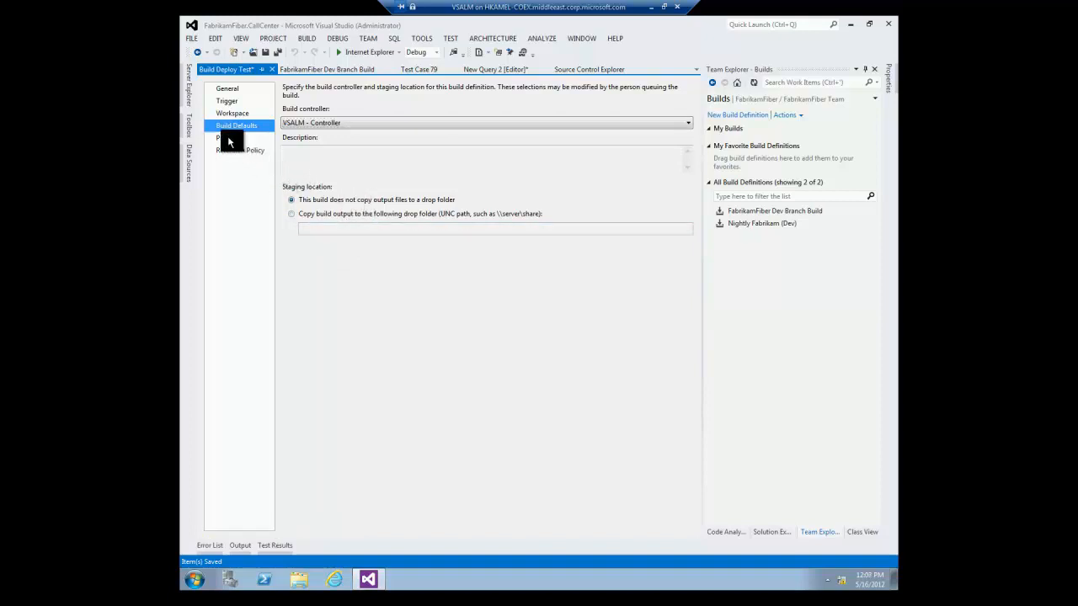
click(229, 138)
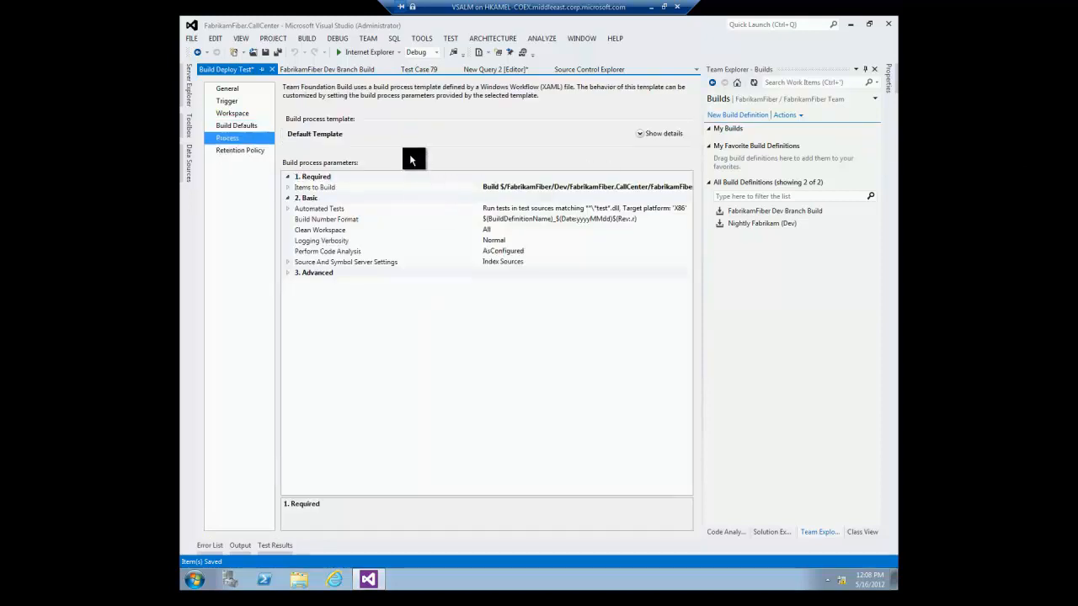
Change the build process template to LabDefaultTemplate.11.xaml and select Lab Process Settings.
click(641, 139)
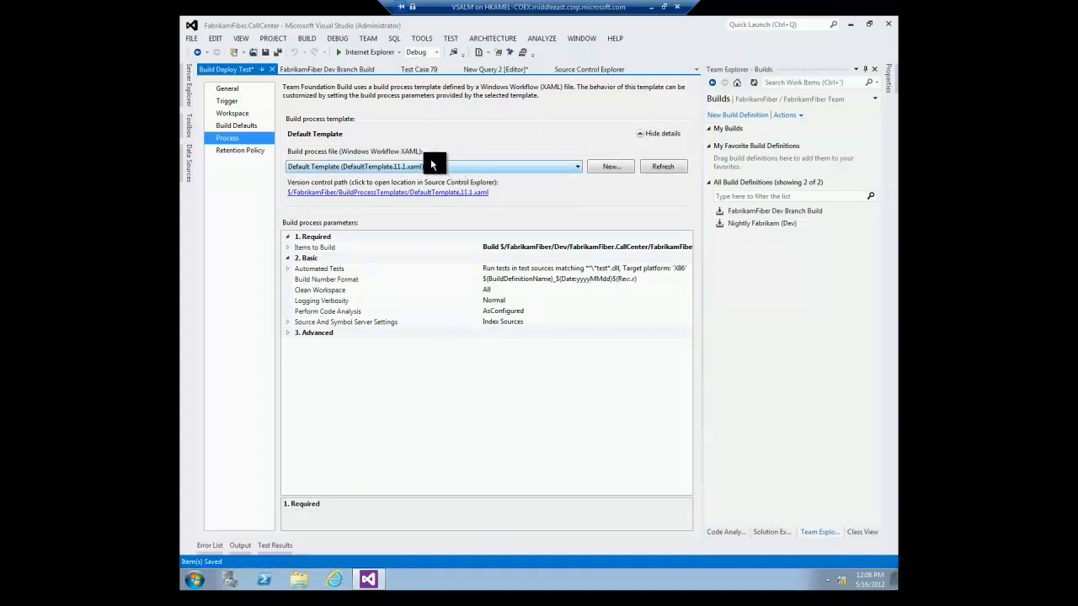
click(385, 164)
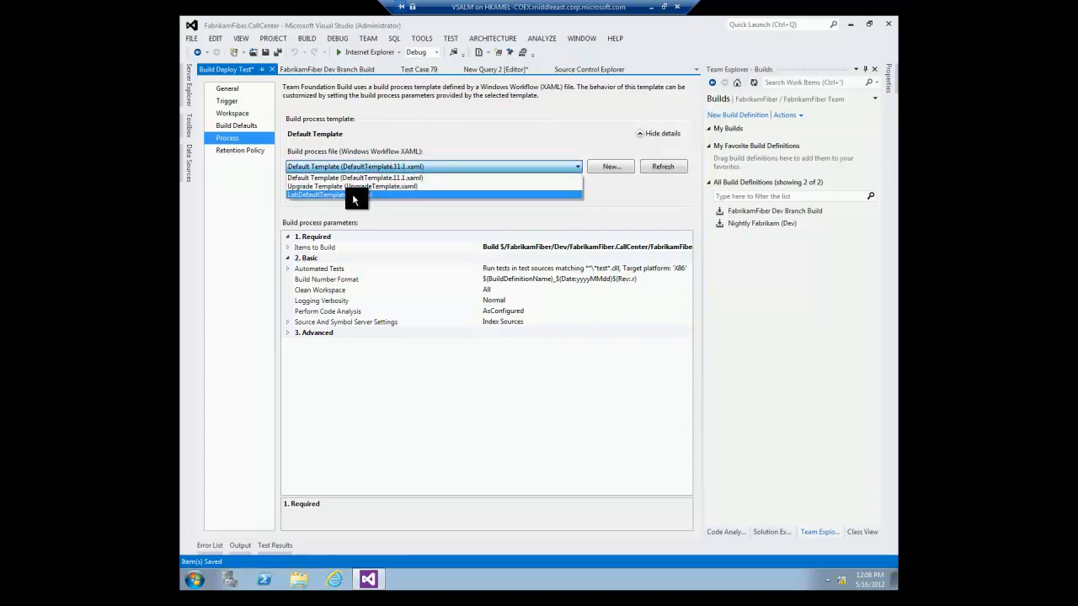
click(352, 193)
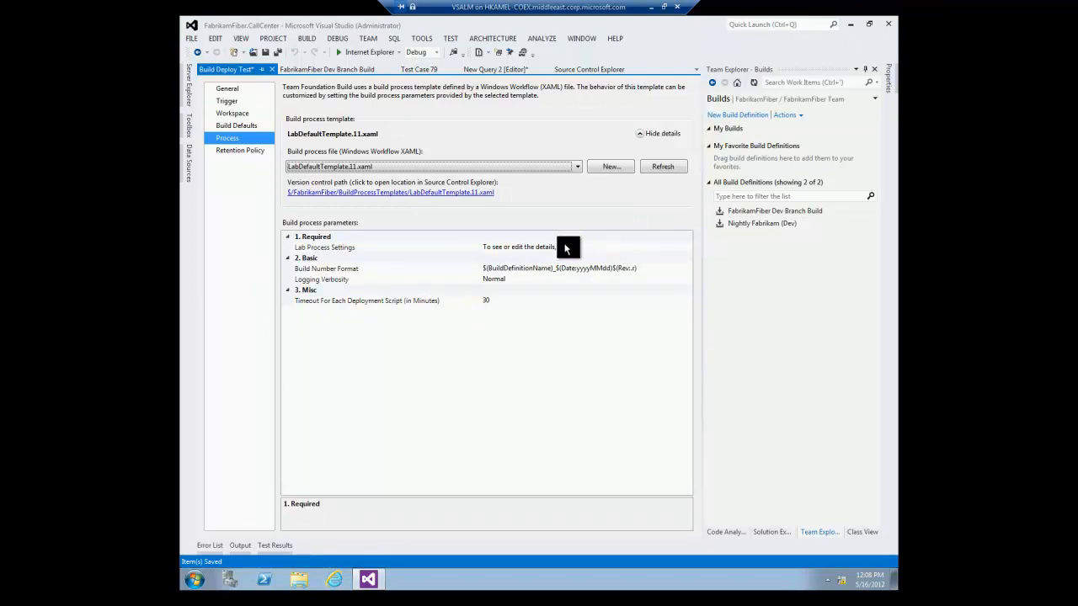
click(671, 249)
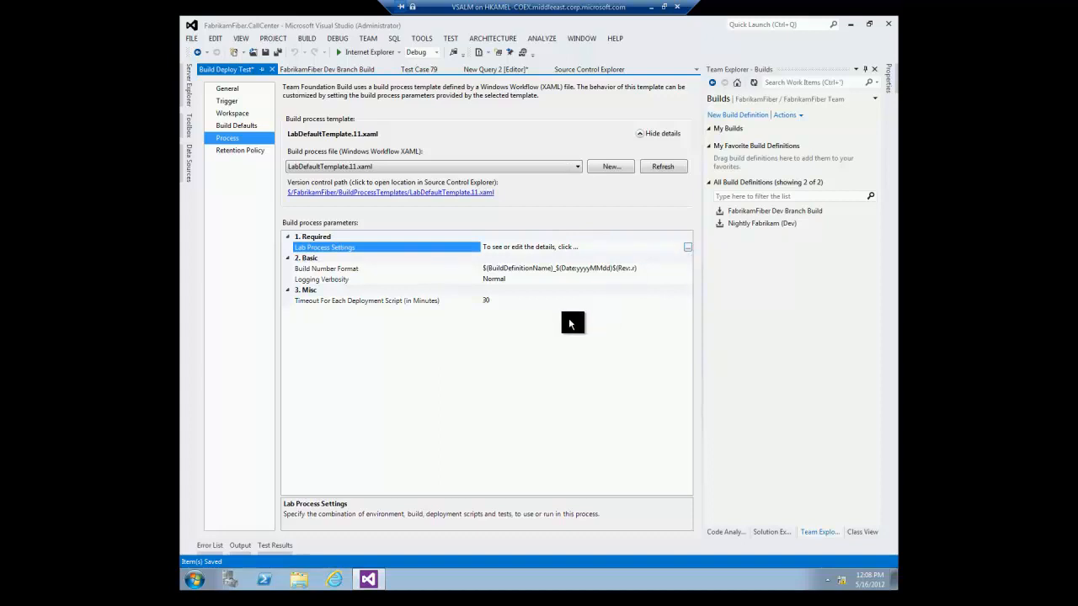
In Lab Workflow Parameters, choose the Fabrikam BDT environment and the FabrikamFiber Dev Branch Build definition.
click(688, 247)
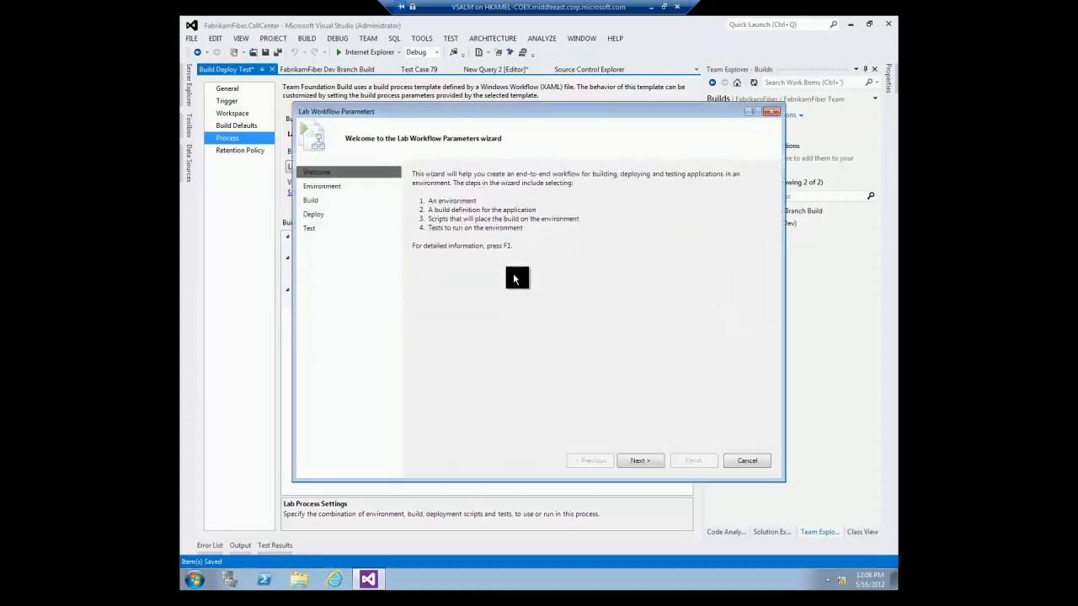
click(630, 462)
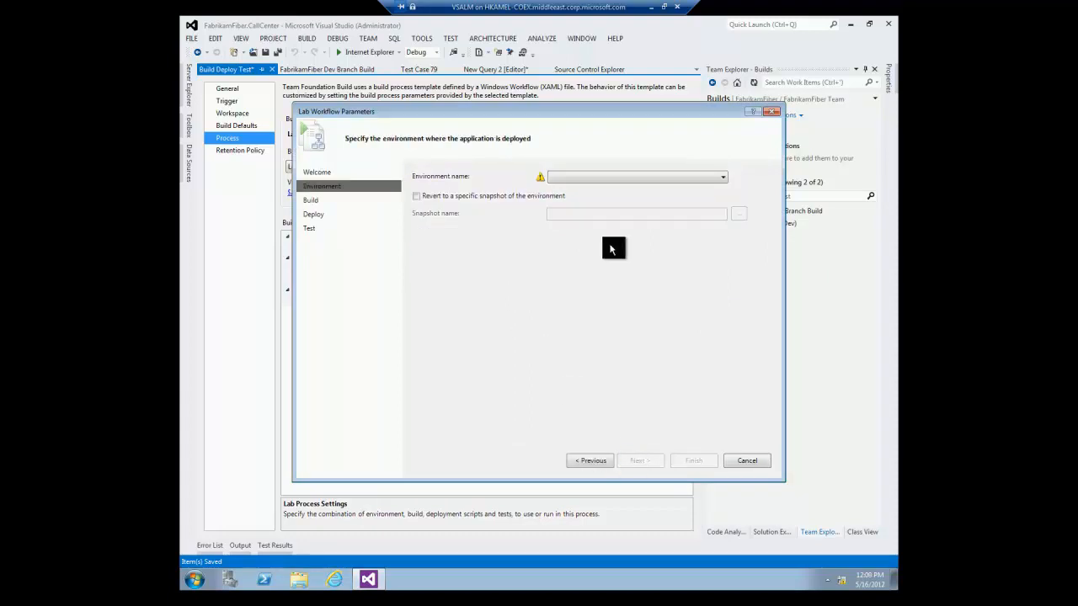
click(579, 178)
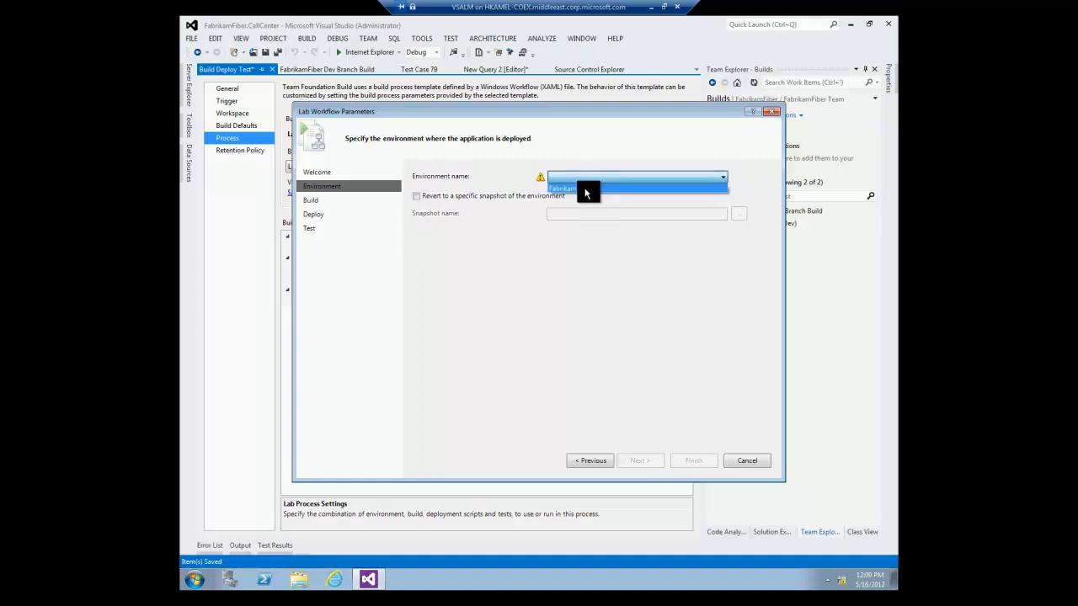
click(582, 190)
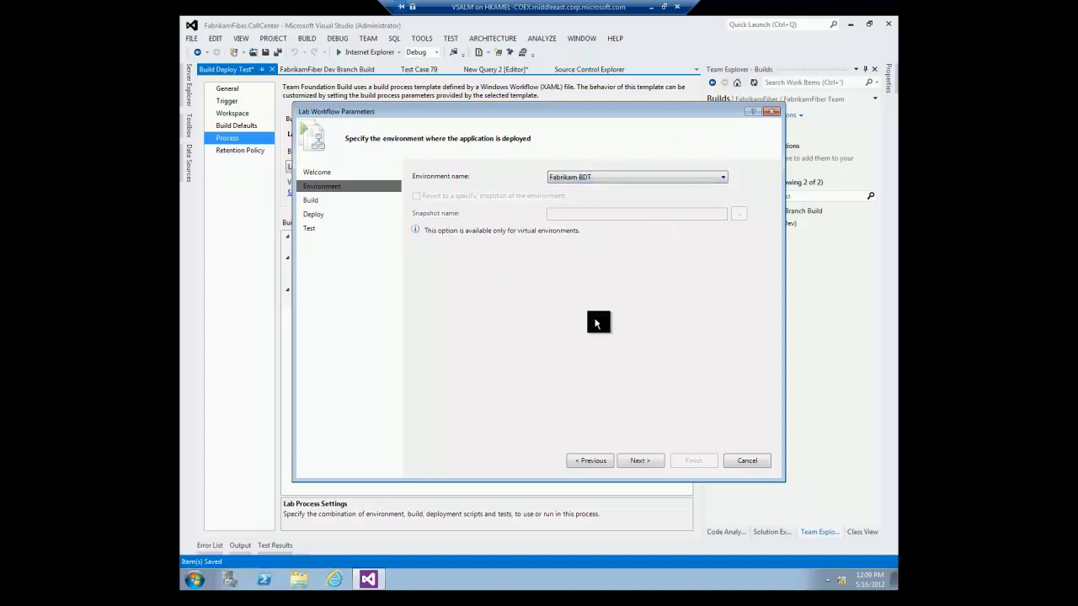
click(639, 460)
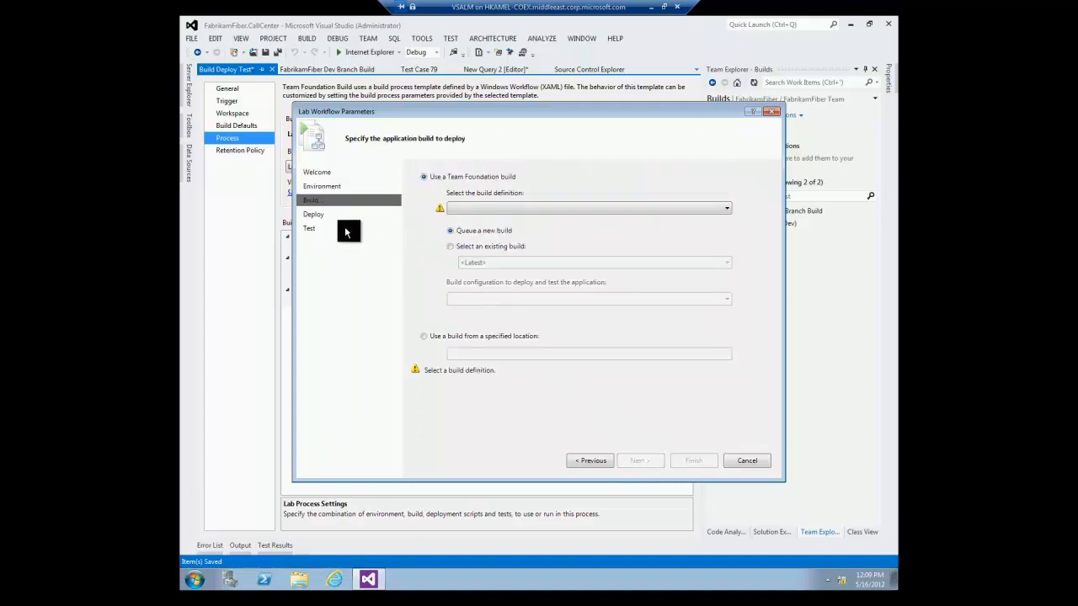
click(472, 209)
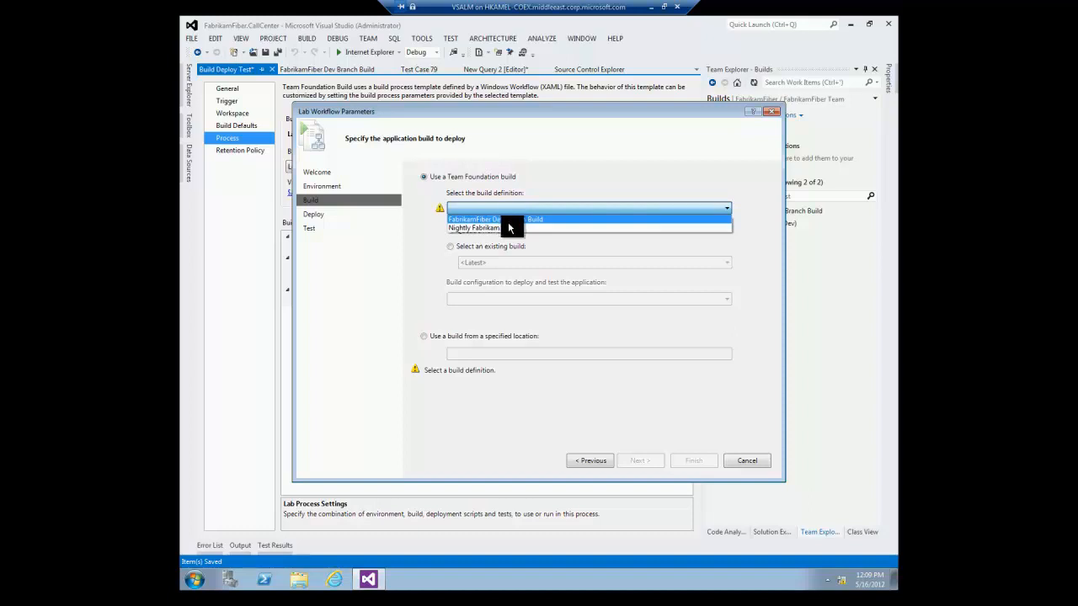
click(508, 219)
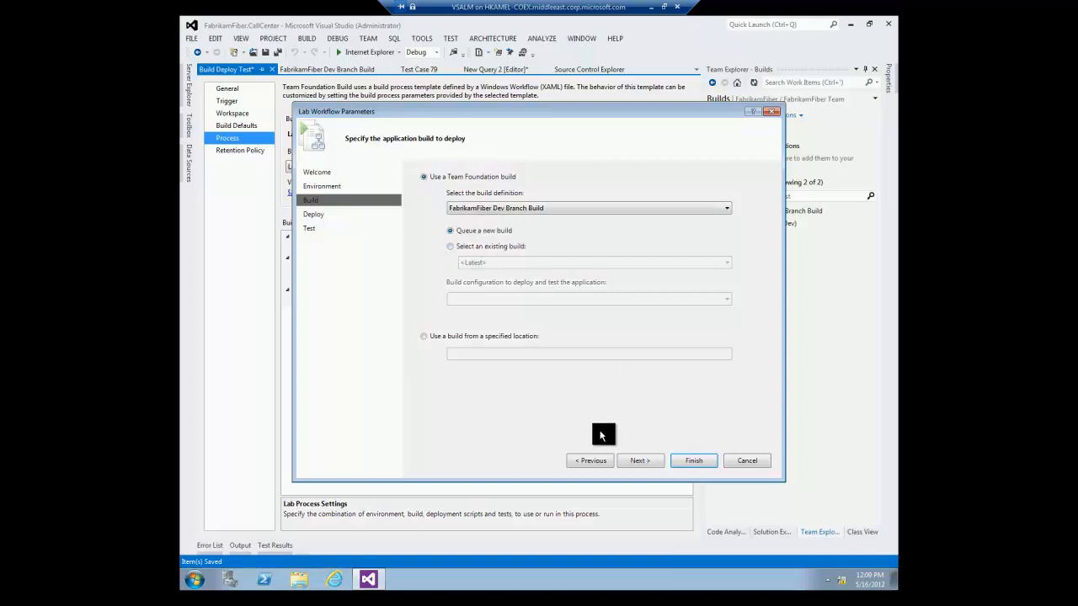
Enable deployment with a Web Server script running $(BuildLocation)\Deploy\deploy.bat with argument $(BuildLocation).
click(646, 461)
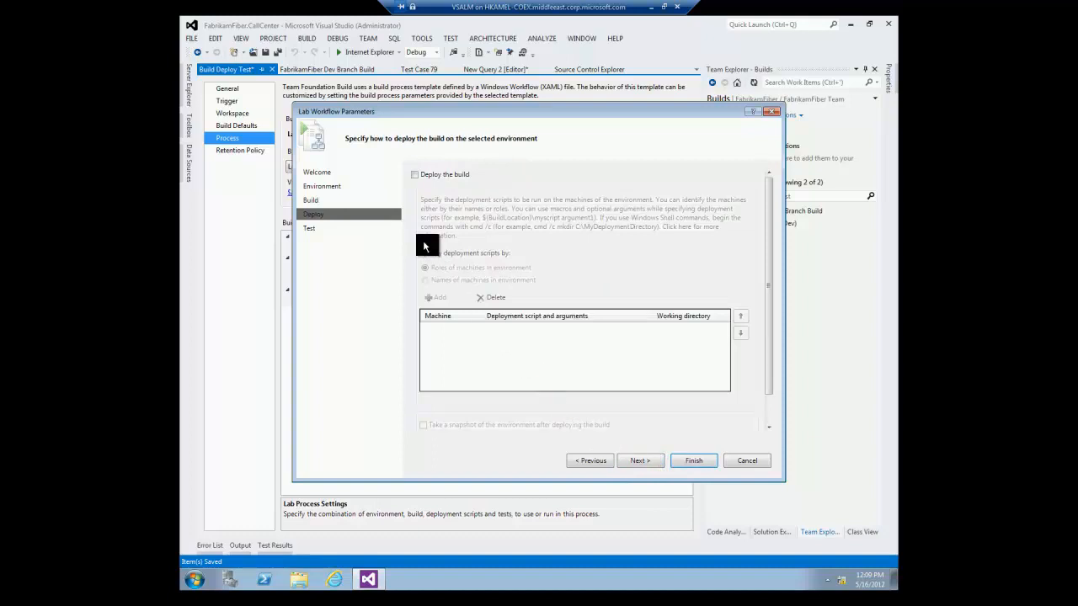
click(414, 174)
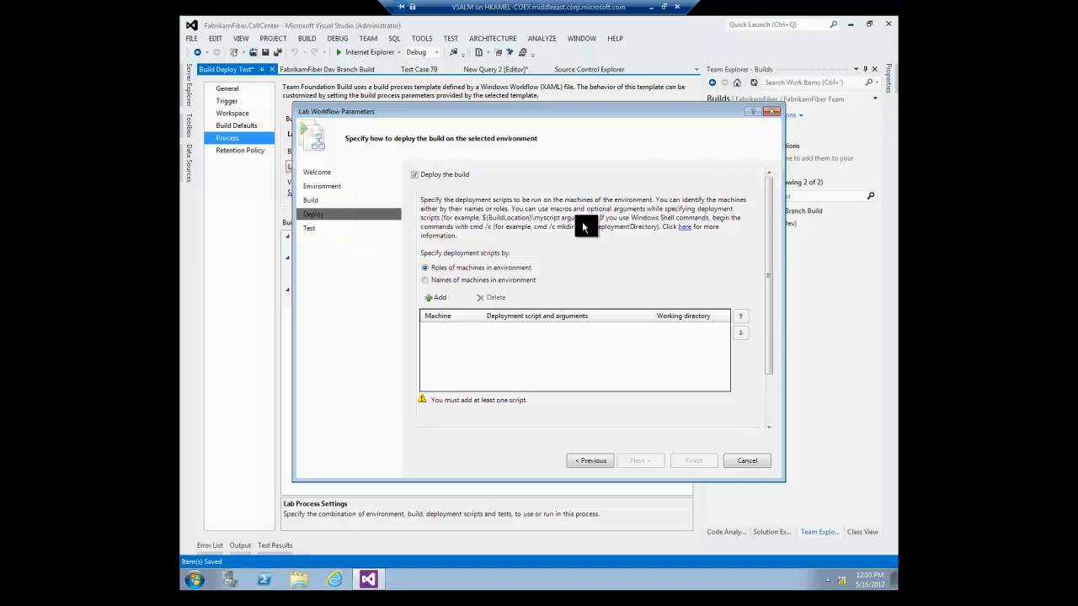
click(446, 301)
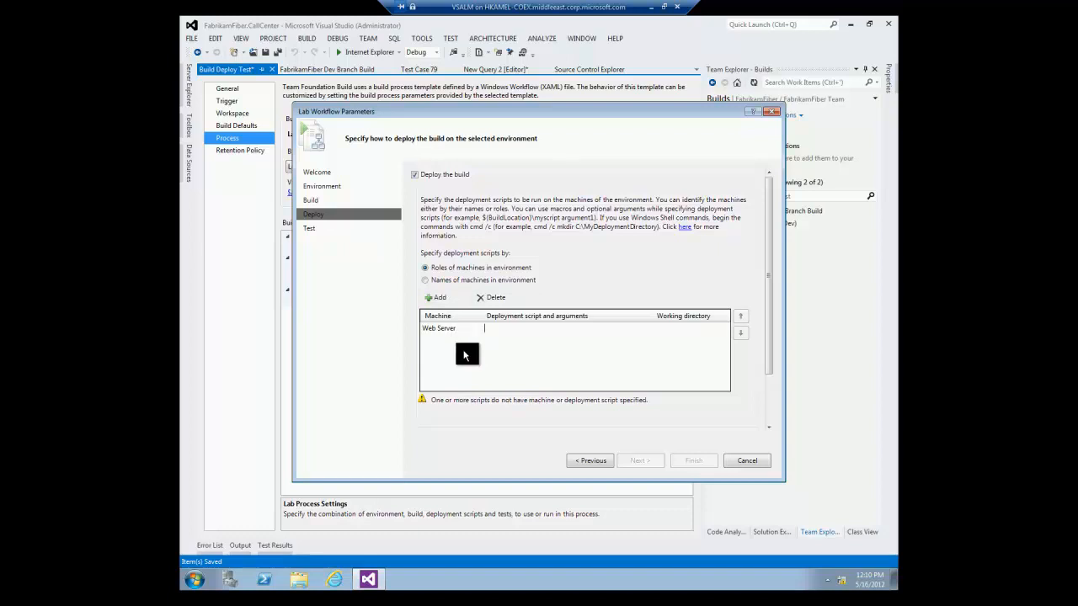
text("@)
key(BackSpace)
text($)
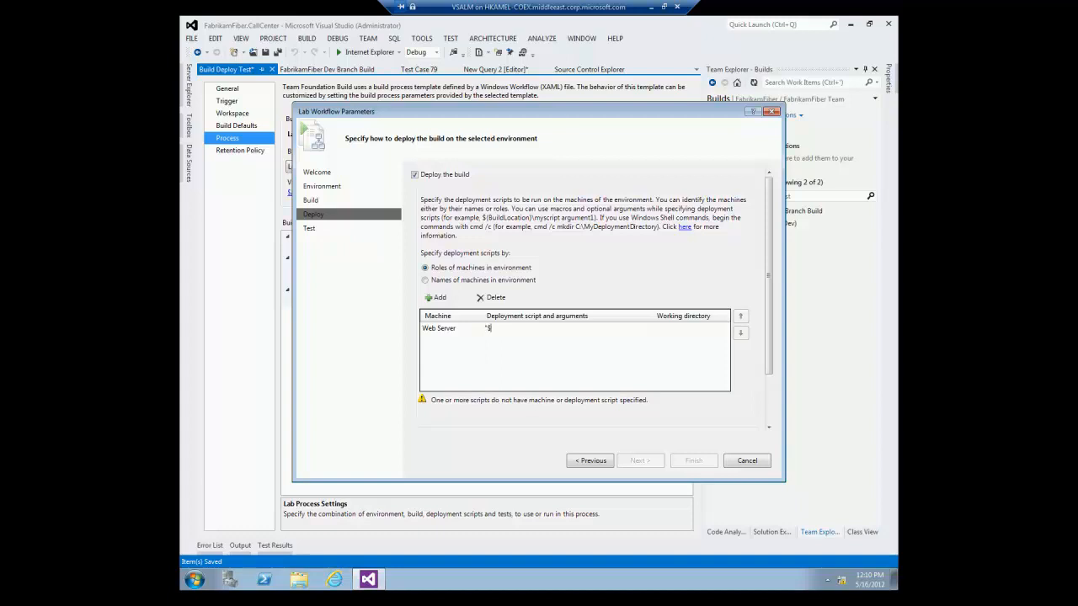
text((BuildLocation)\Deploy\deploy.bat""$(BuildLocation)
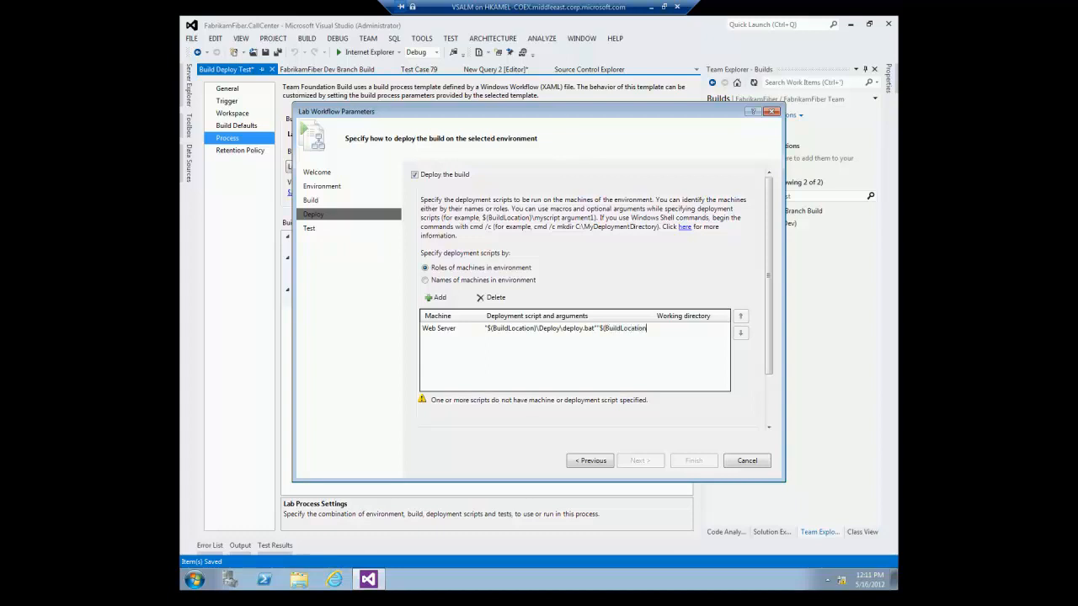
text())
click(464, 354)
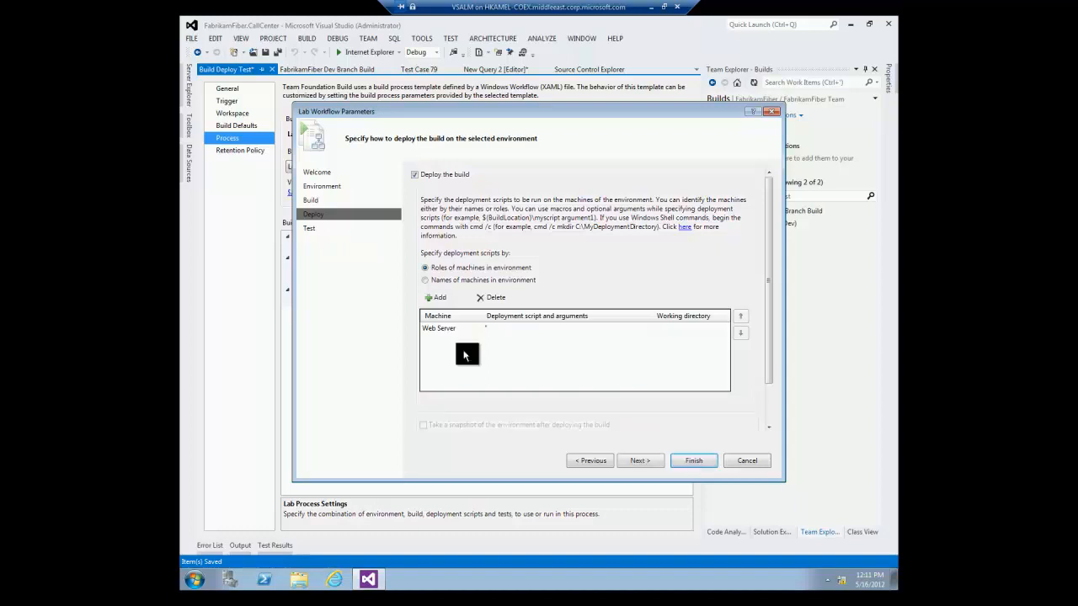
click(464, 354)
click(651, 329)
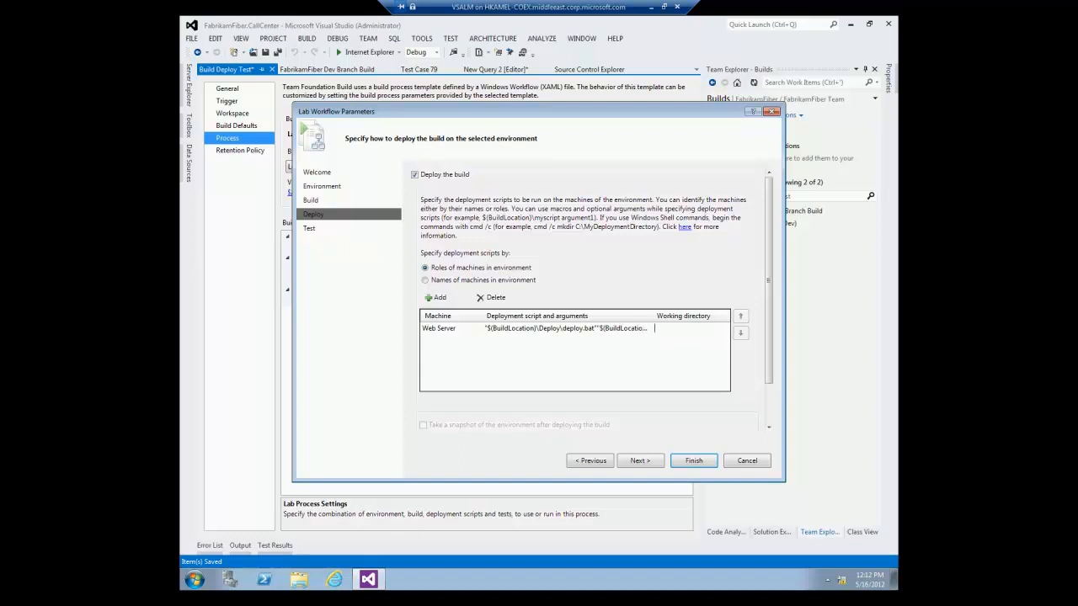
click(311, 233)
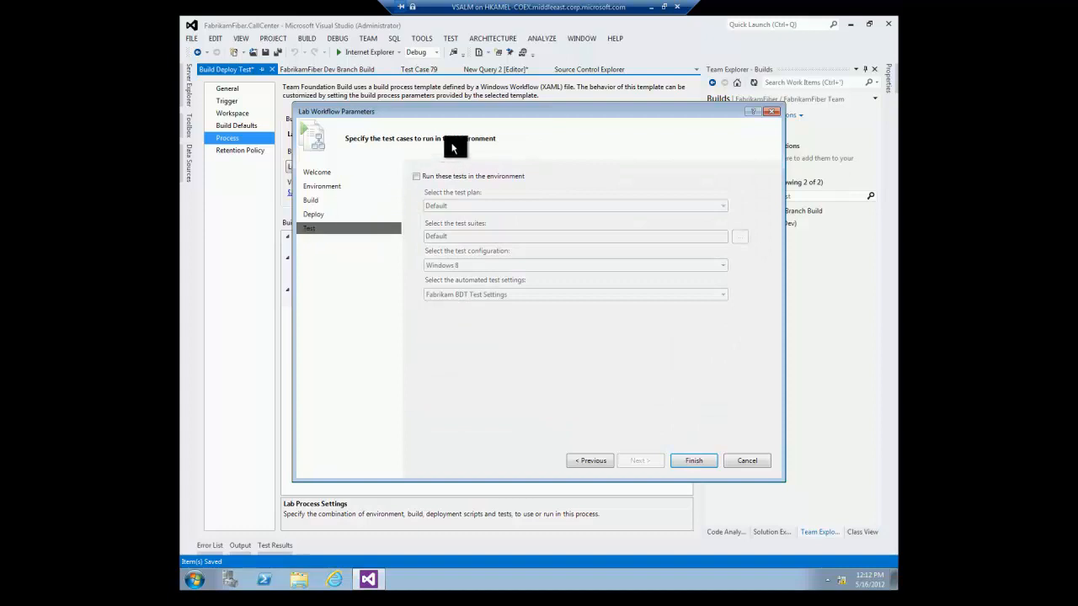
Enable running the tests in the environment, finish the lab wizard, and save the Build Deploy Test definition.
click(416, 176)
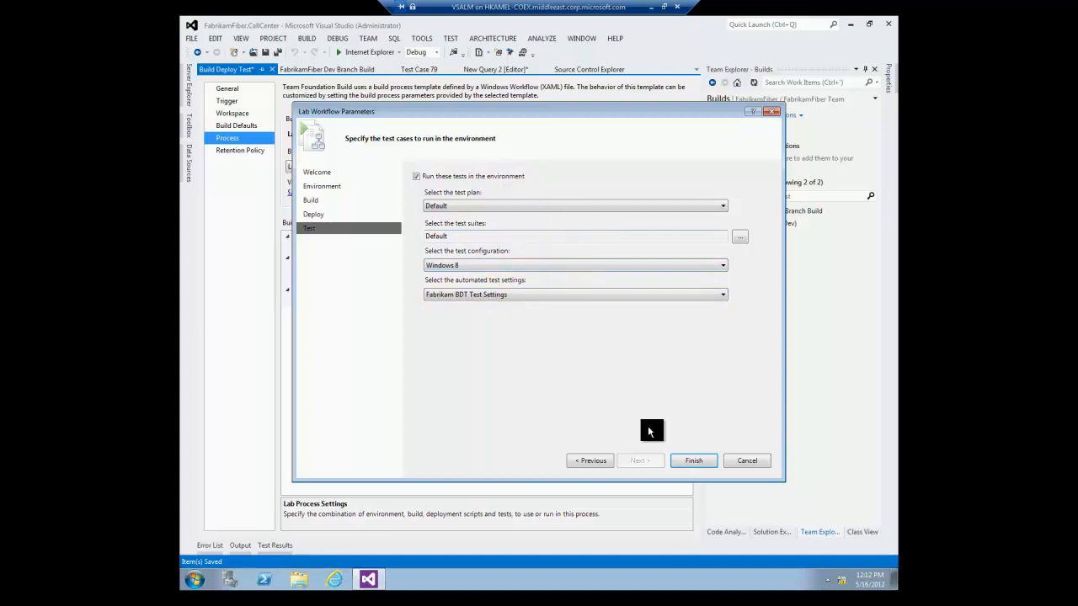
click(684, 468)
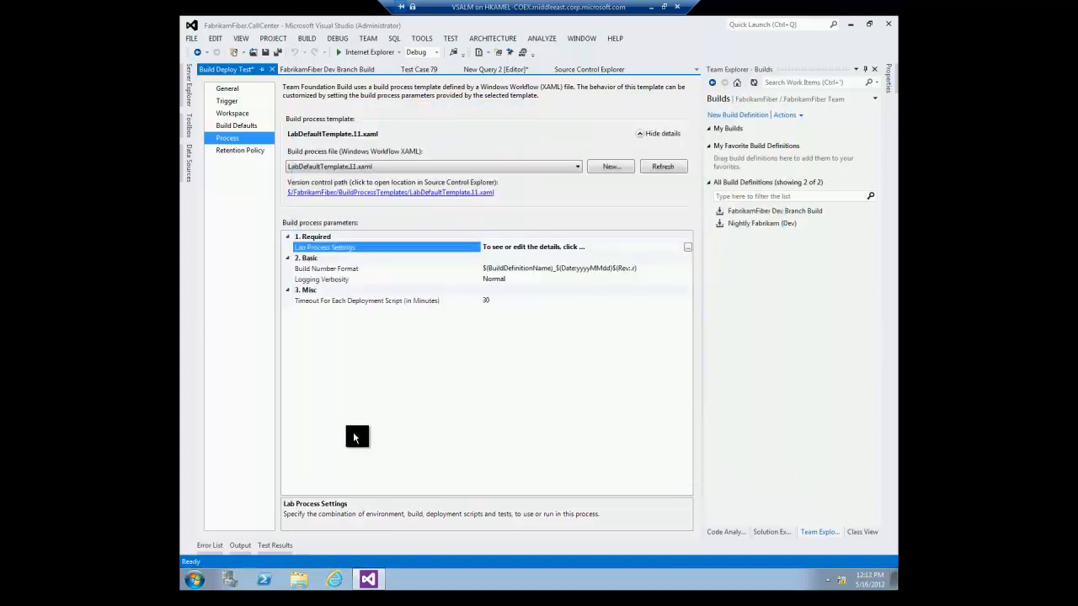
key(ctrl+s)
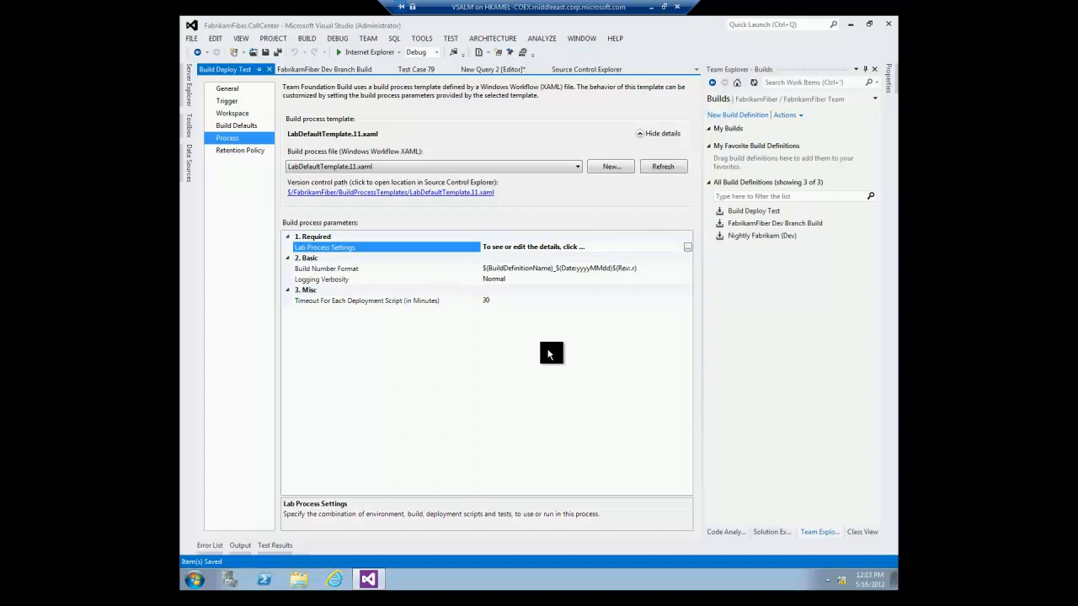
click(760, 323)
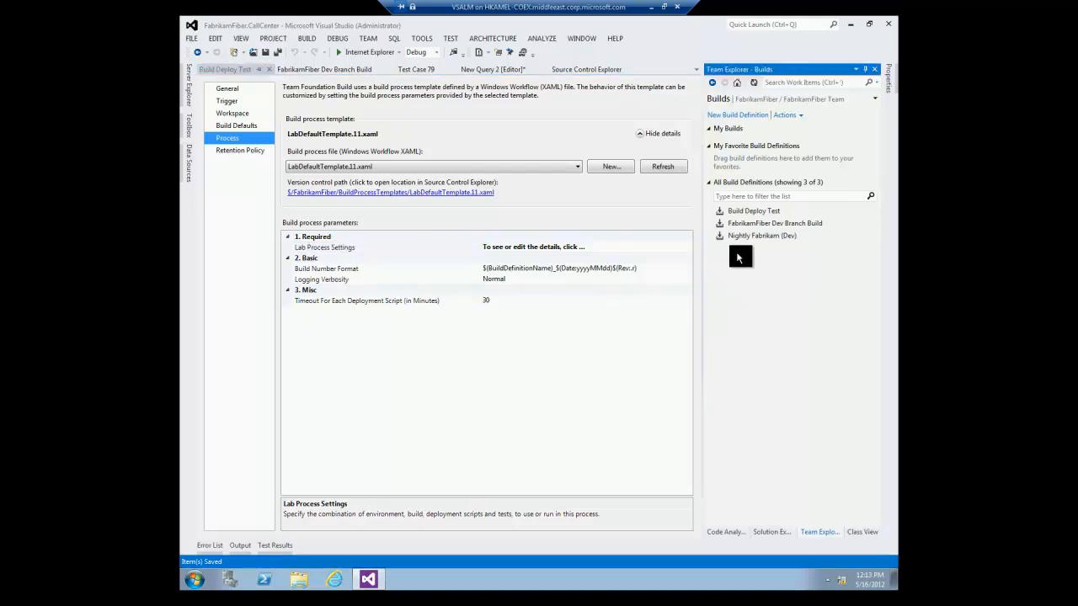
Queue a Build Deploy Test build and open its report: deployed to Fabrikam BDT, 1 of 1 tests passed.
right_click(758, 214)
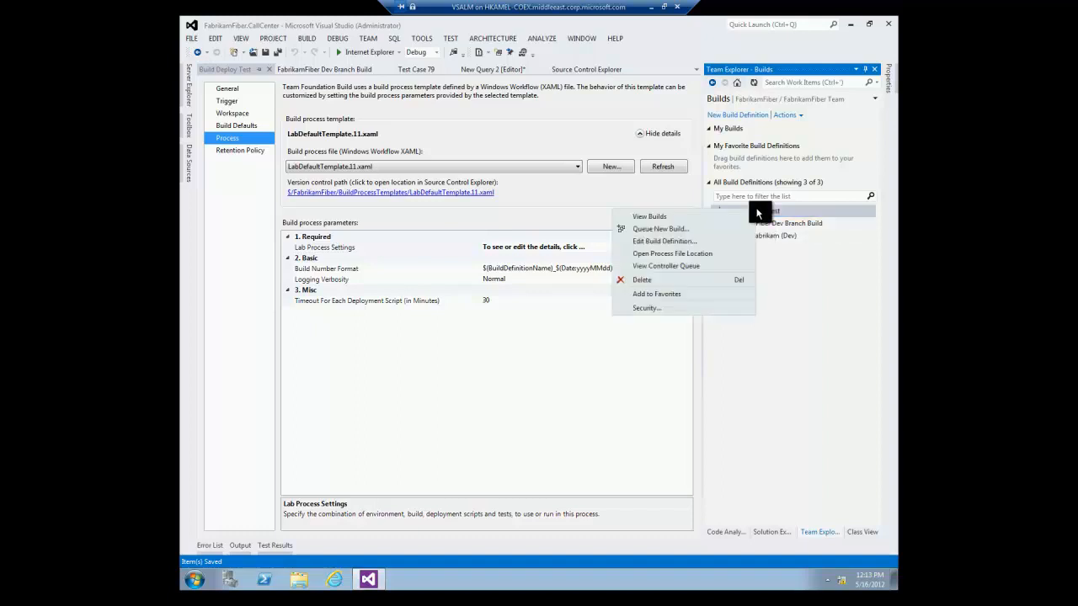
click(689, 229)
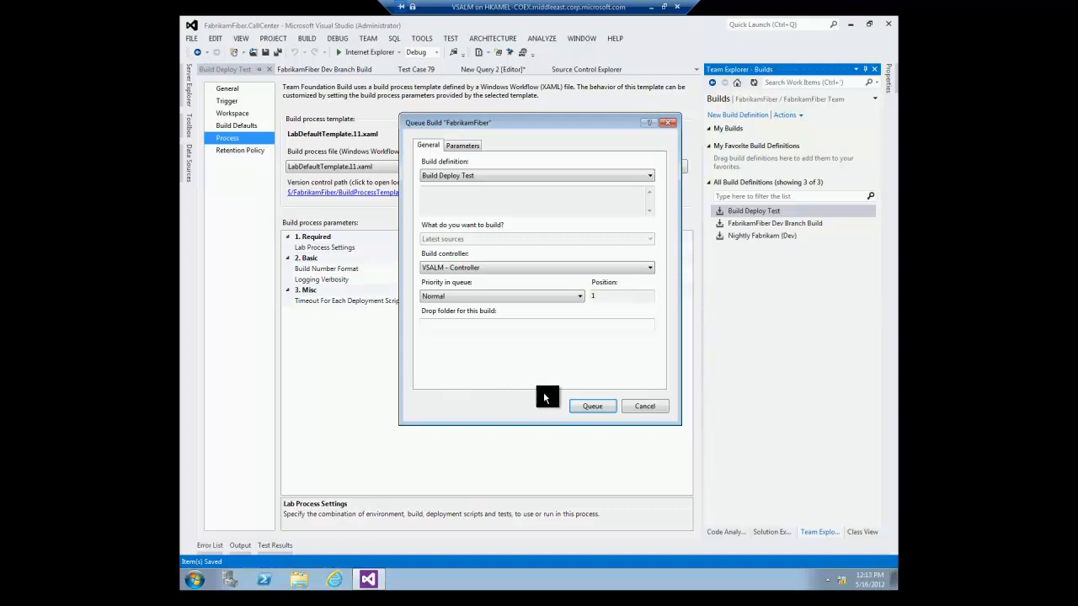
click(593, 406)
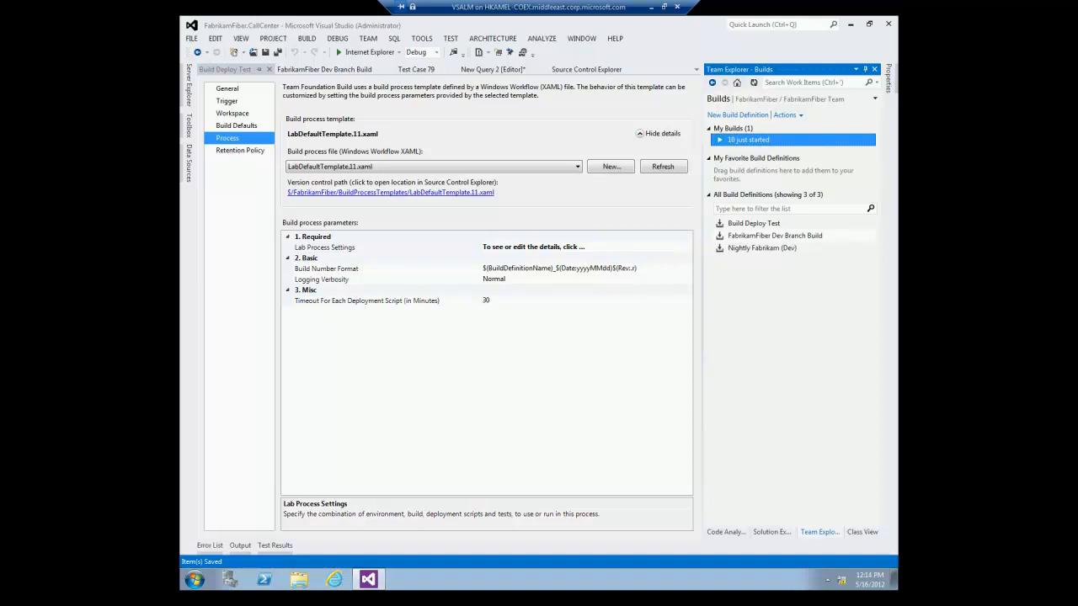
double_click(737, 145)
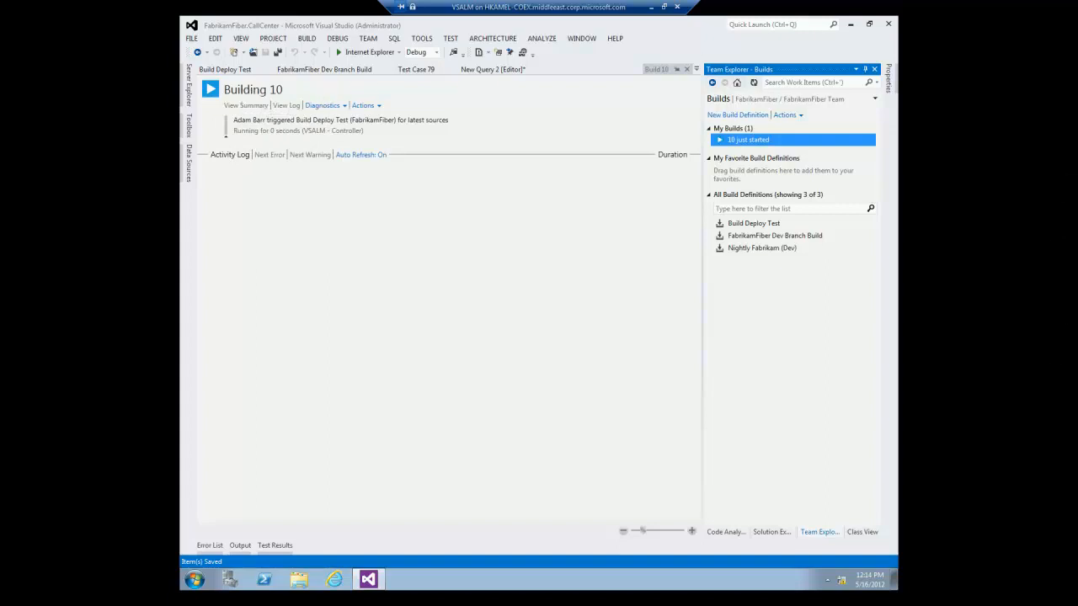
click(311, 297)
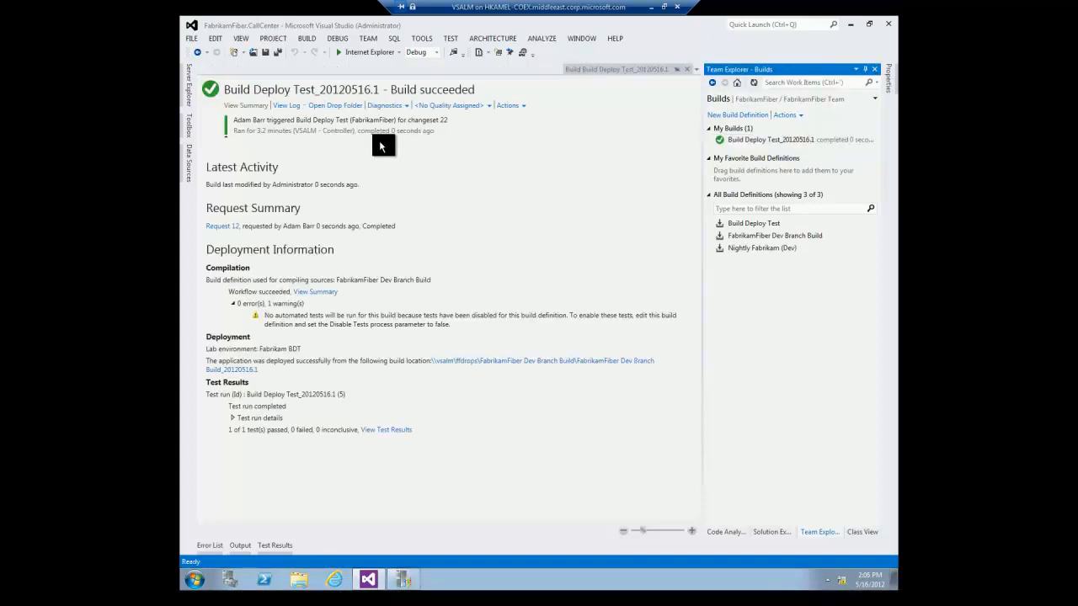
click(380, 146)
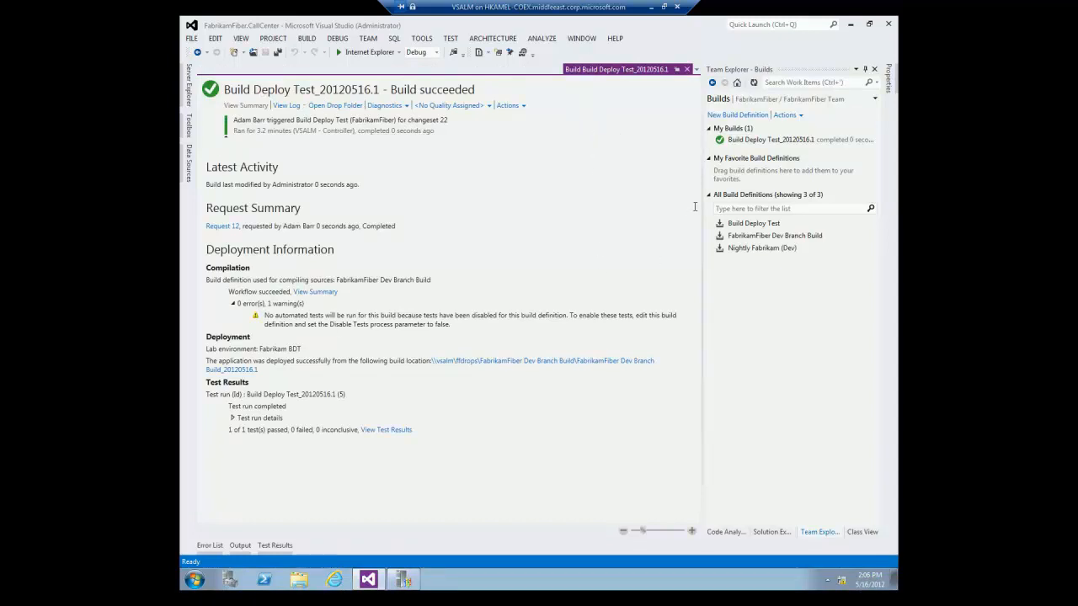
Open Create.cshtml from FabrikamFiber.Web > Views > Customers in Solution Explorer.
click(770, 531)
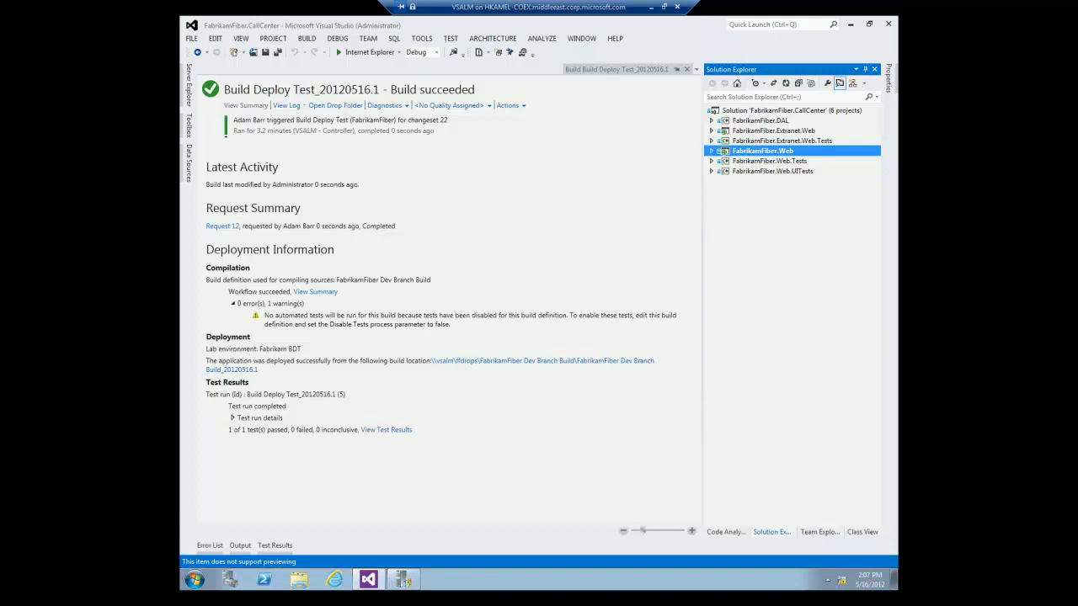
click(711, 151)
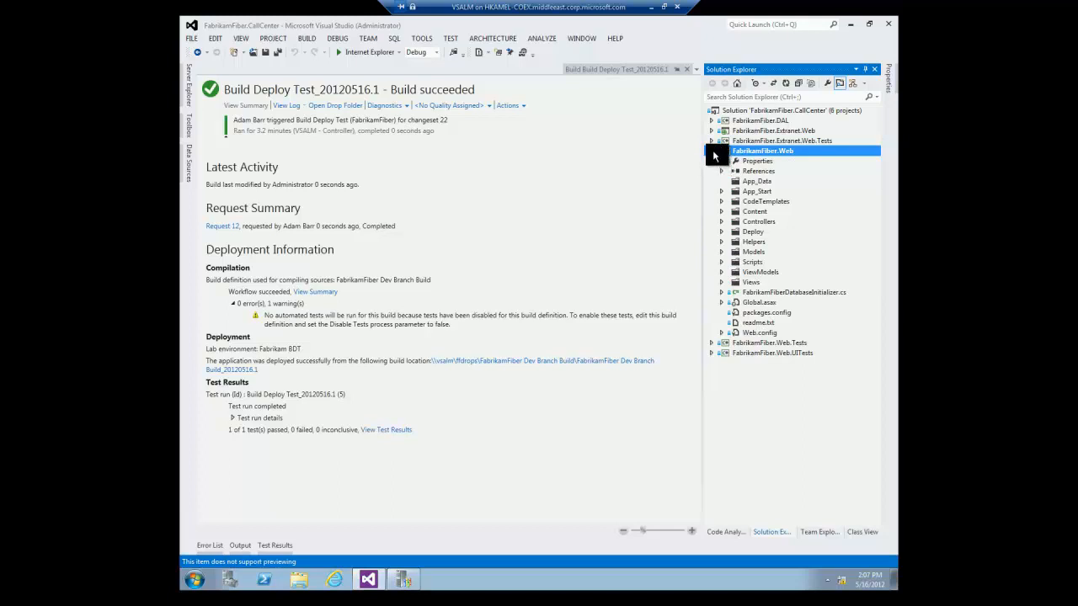
click(722, 282)
click(732, 302)
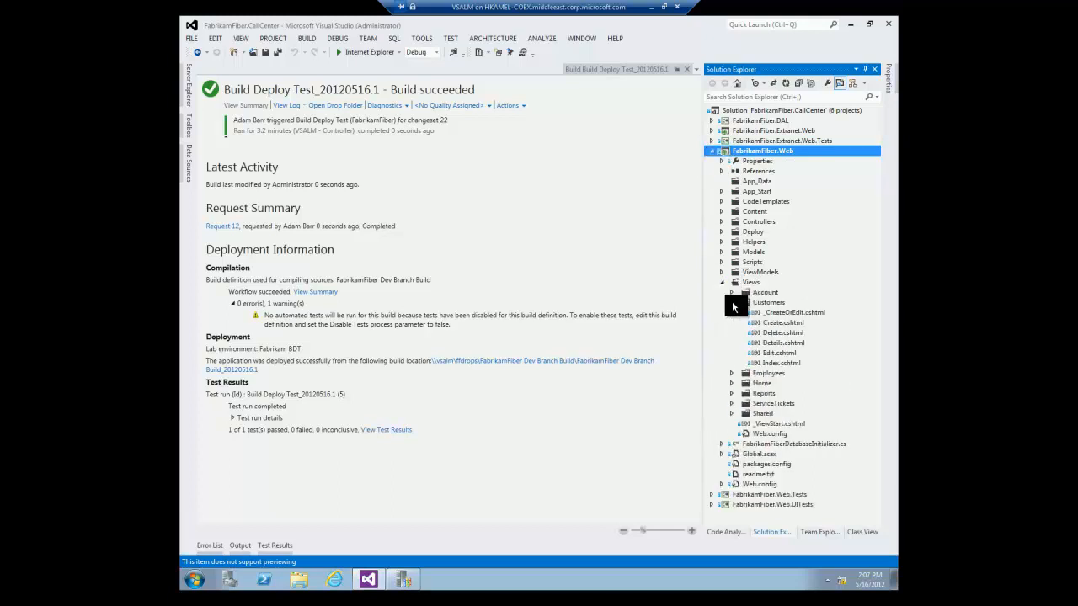
double_click(785, 323)
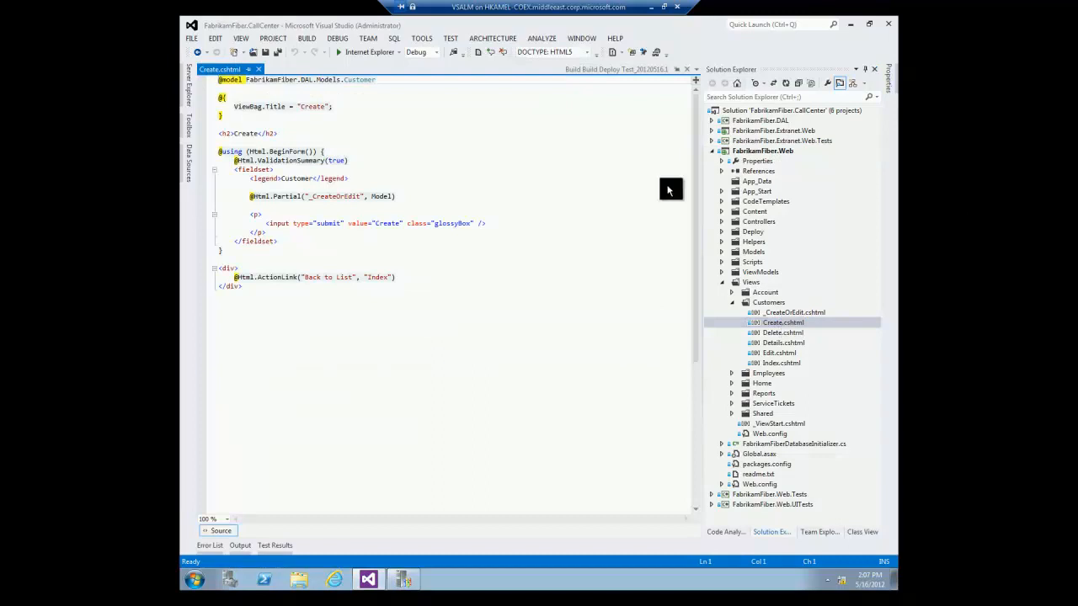
Comment out the <input type="submit"> Create button line with @* *@ and save Create.cshtml.
click(510, 223)
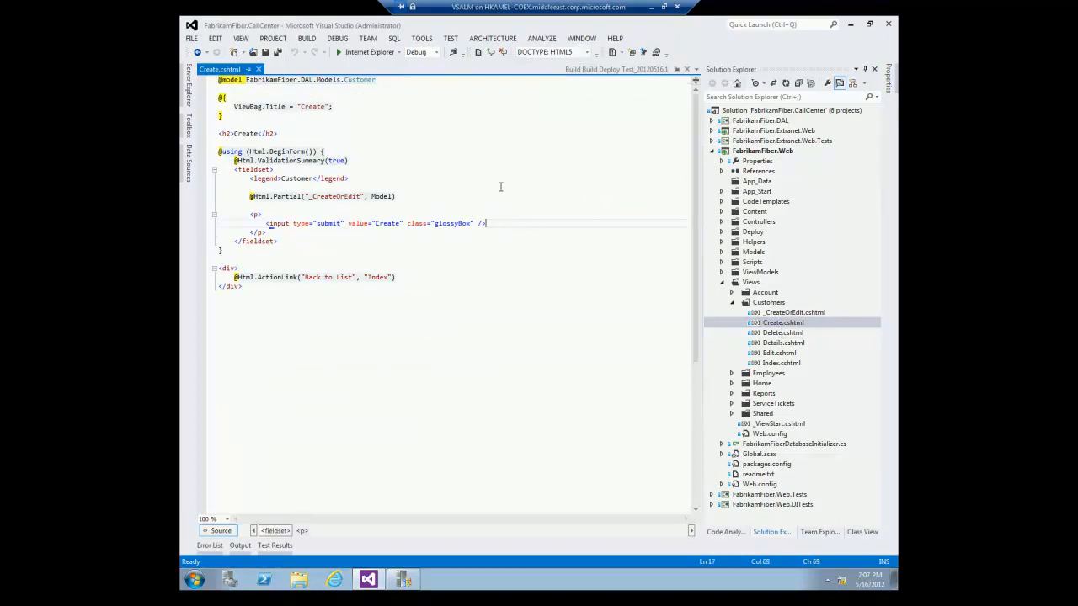
key(shift+Home)
click(491, 53)
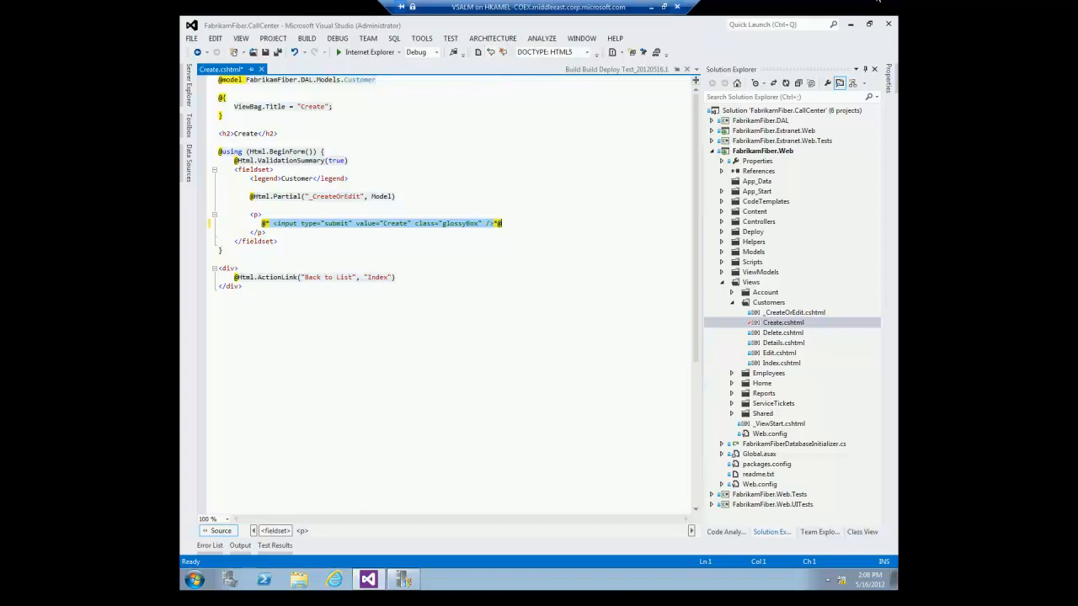
click(393, 291)
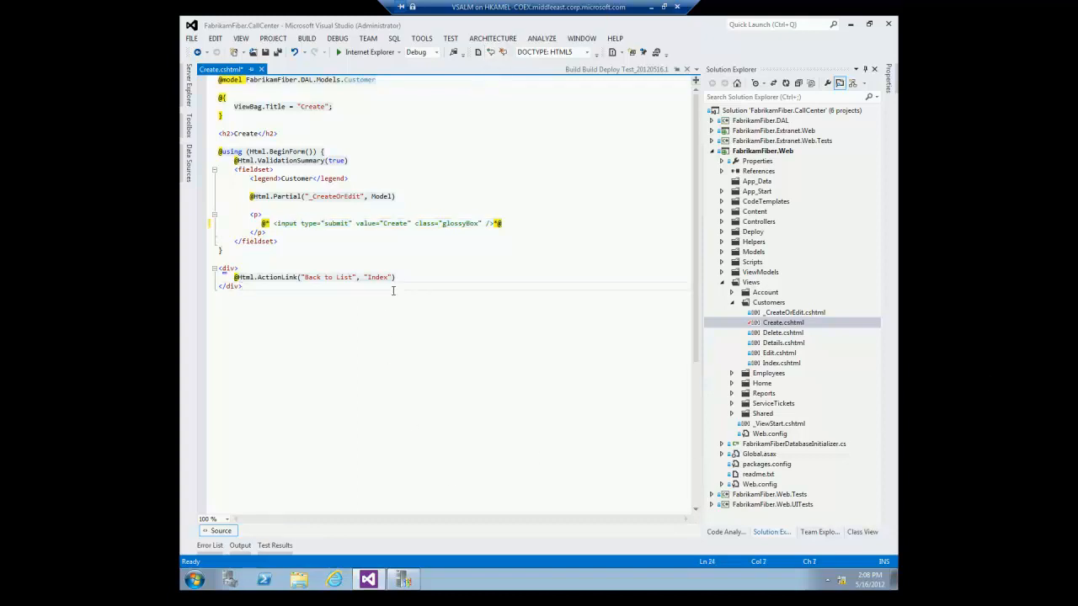
key(ctrl+s)
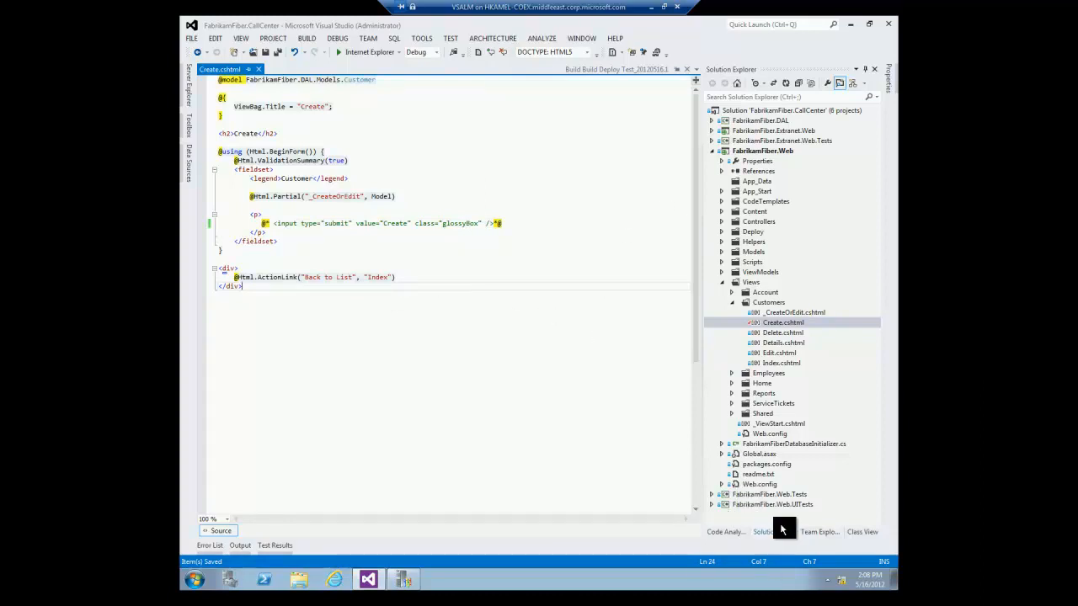
Check in the Create.cshtml change from Pending Changes as changeset 23, then go back to Builds.
click(815, 534)
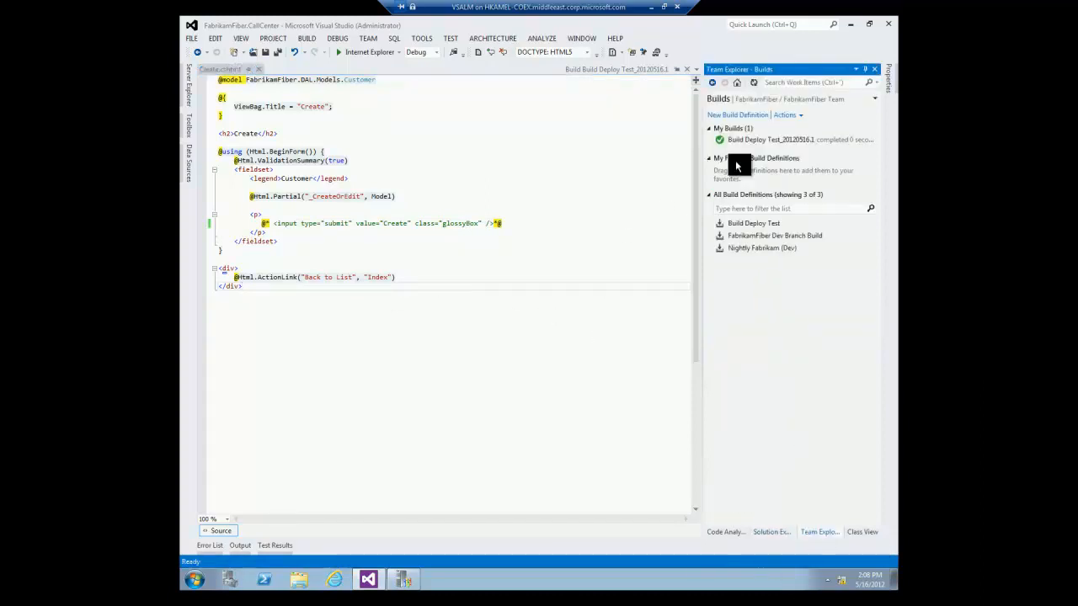
click(745, 98)
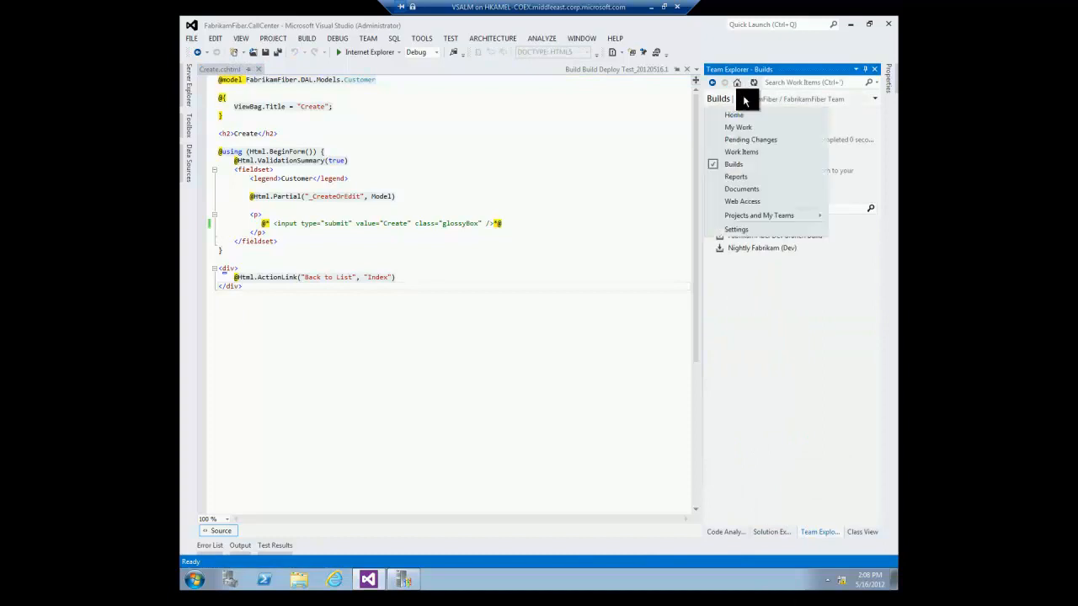
click(741, 138)
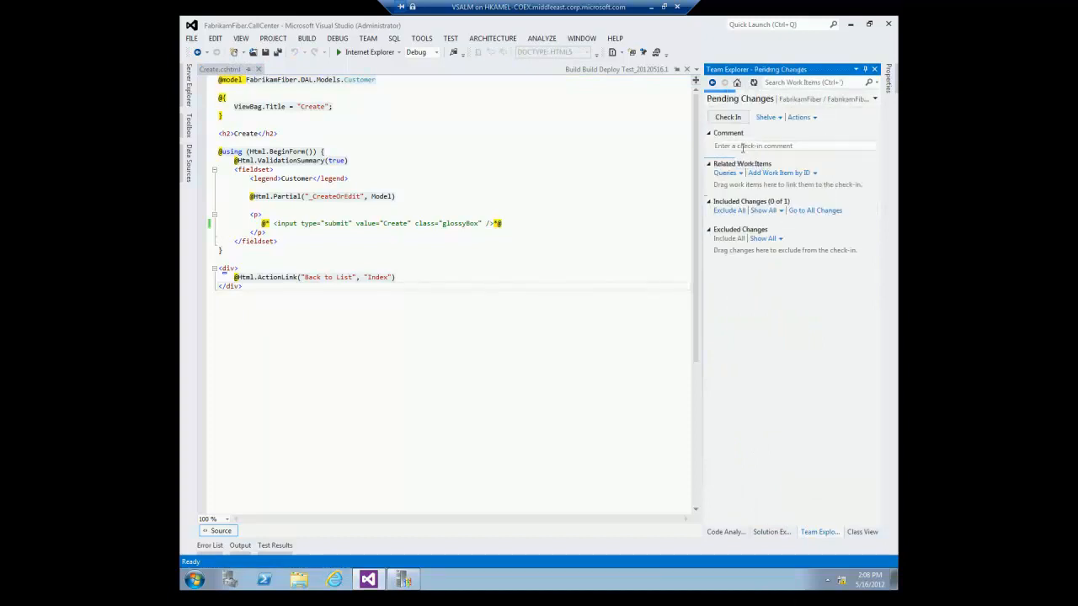
click(735, 119)
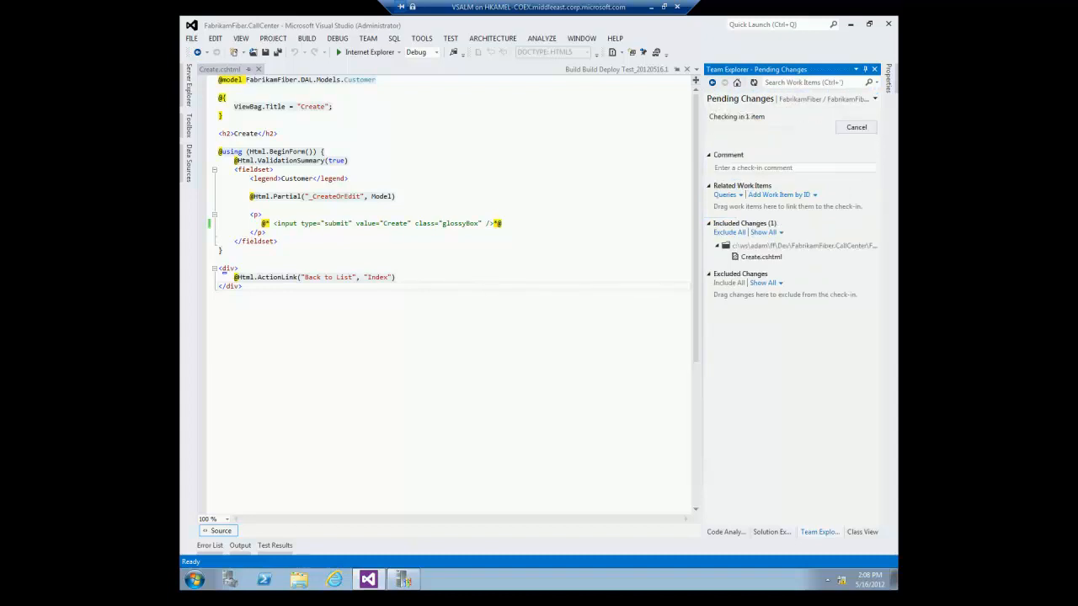
click(692, 194)
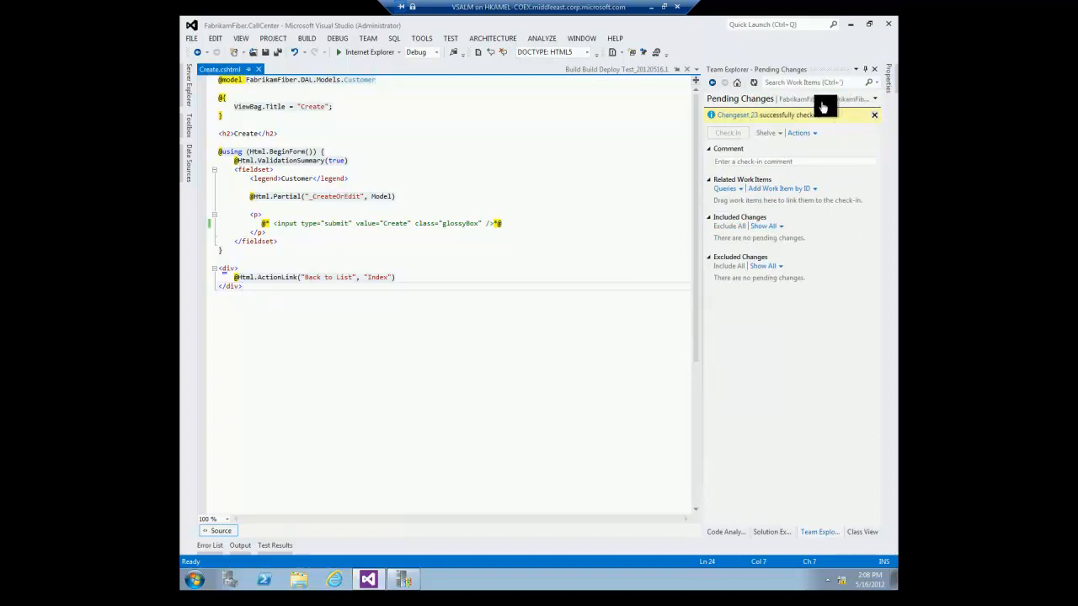
click(860, 101)
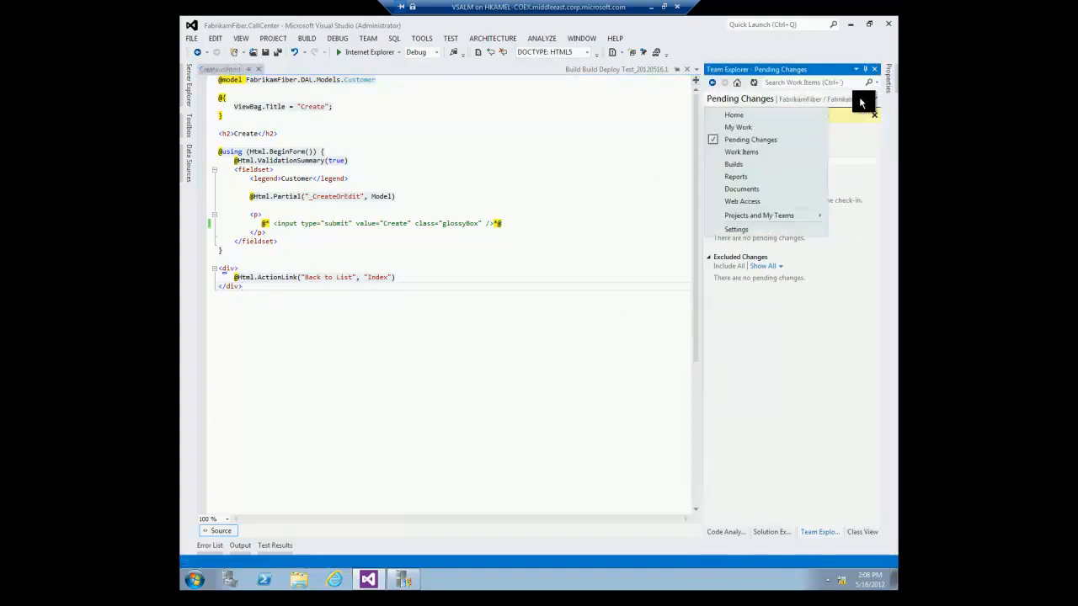
click(749, 164)
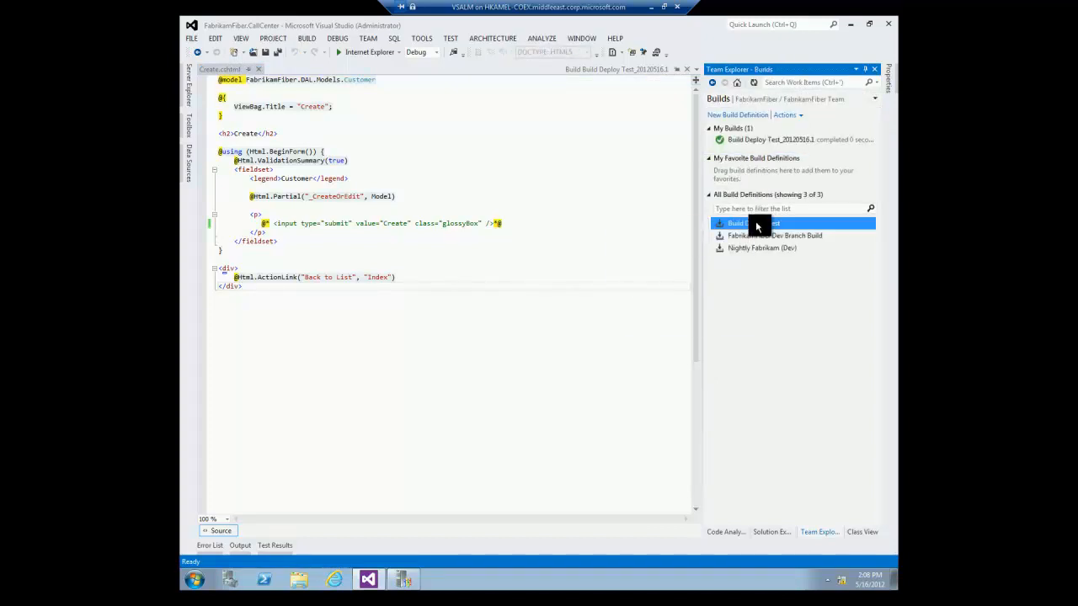
Queue another Build Deploy Test build and watch it finish partially succeeded with 1 failing test.
right_click(733, 224)
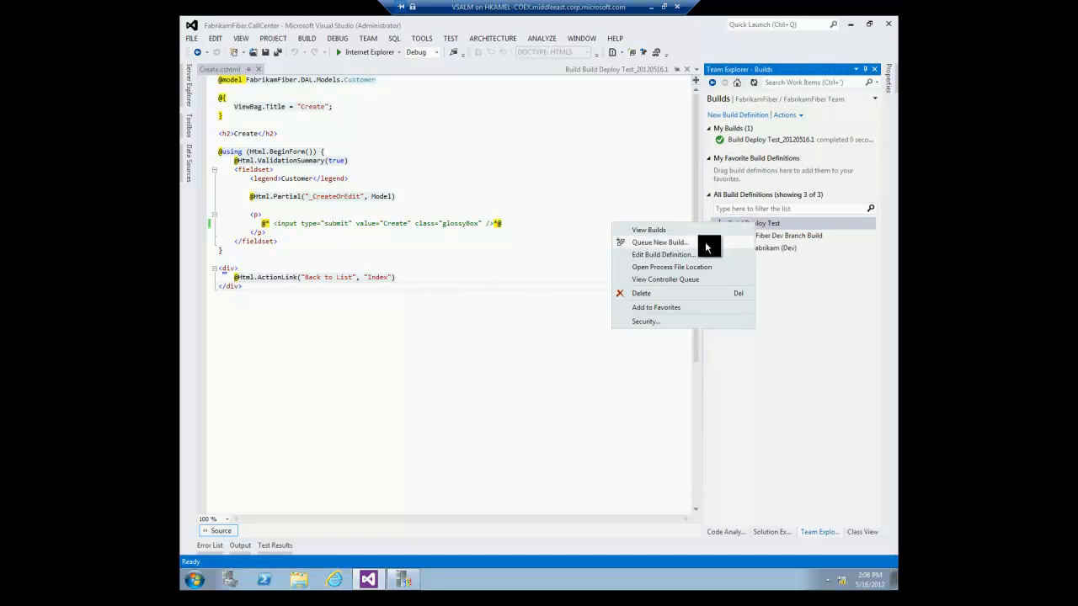
click(705, 243)
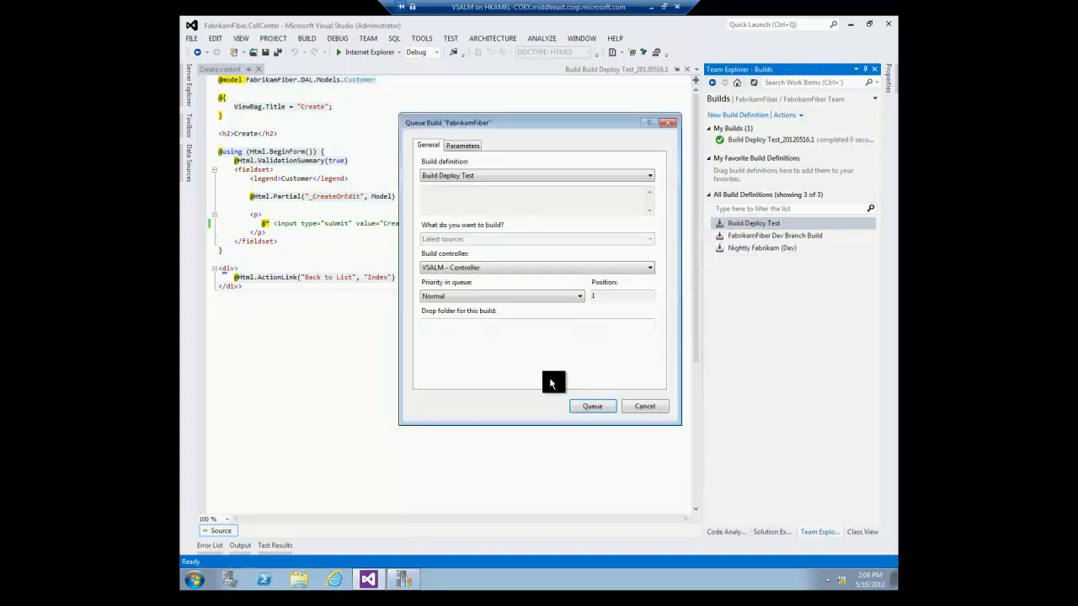
click(592, 407)
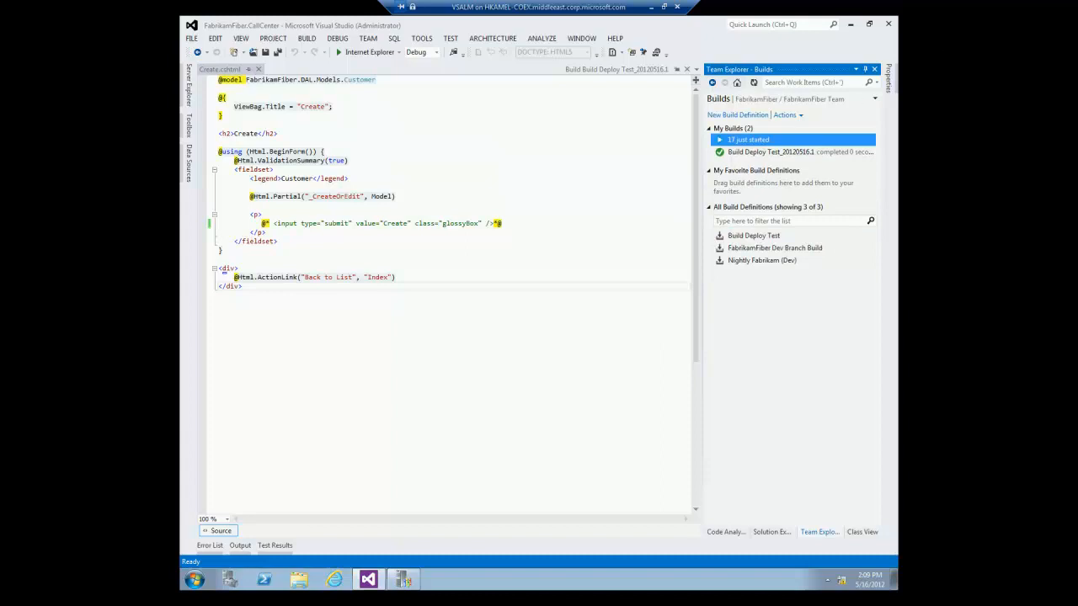
double_click(748, 140)
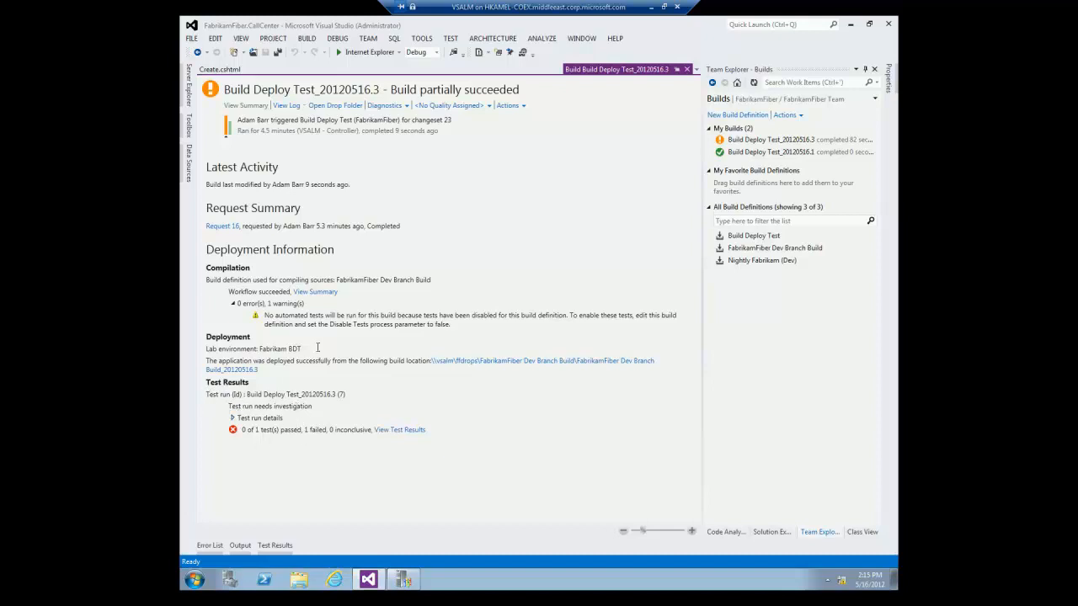
click(651, 7)
mouse_move(430, 600)
click(472, 555)
click(578, 39)
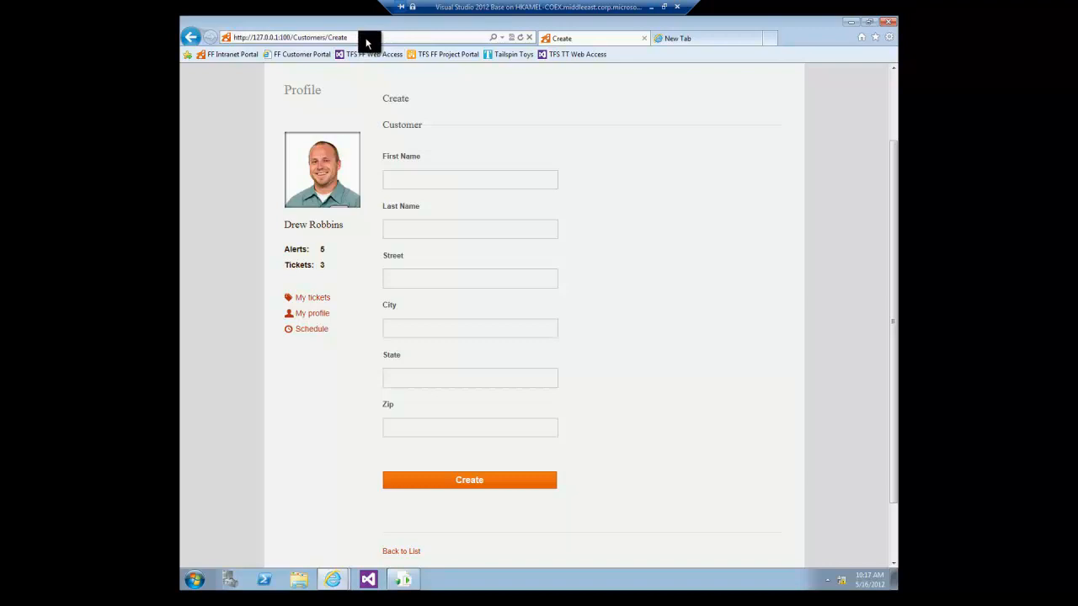
click(680, 39)
click(421, 37)
text(http://127.0.0.1:100/Customers/Create)
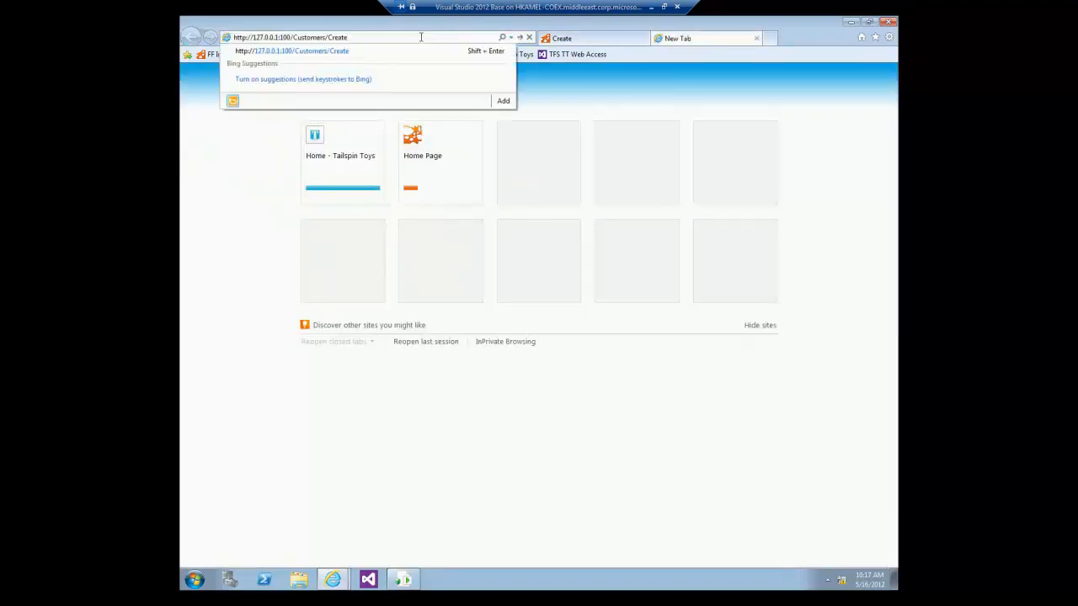
key(Return)
Compare the old and fresh Create tabs, confirming the new copy has no Create button.
scroll(583, 316, down, 2)
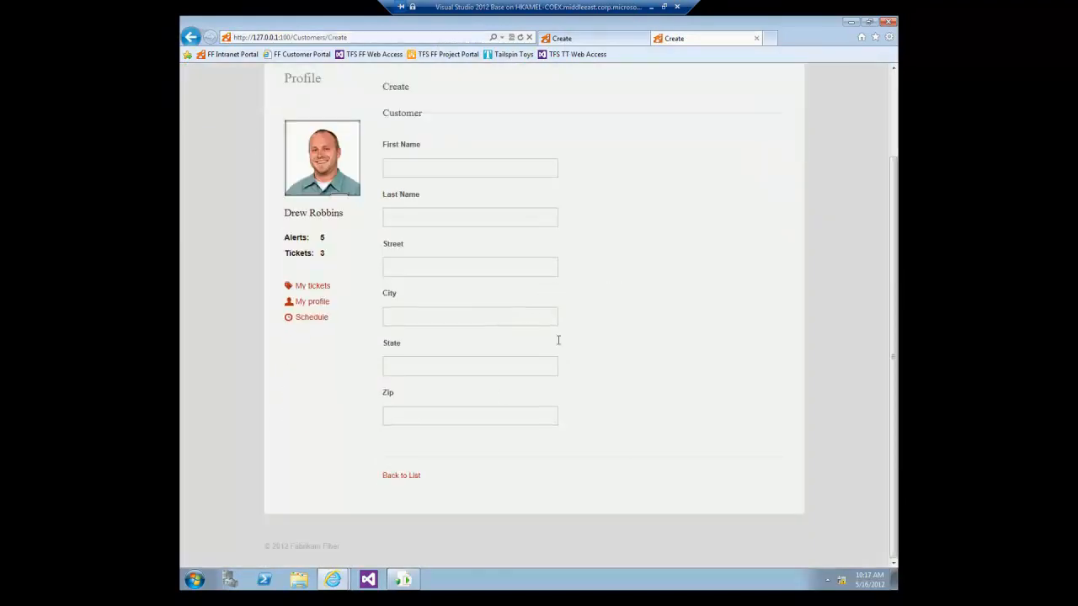
click(551, 39)
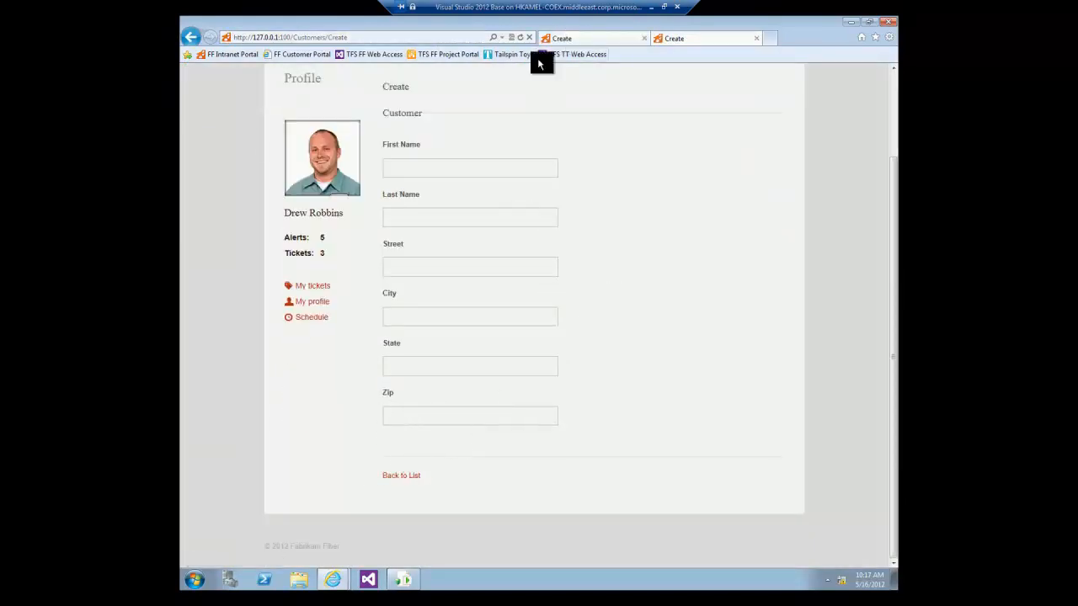
click(673, 38)
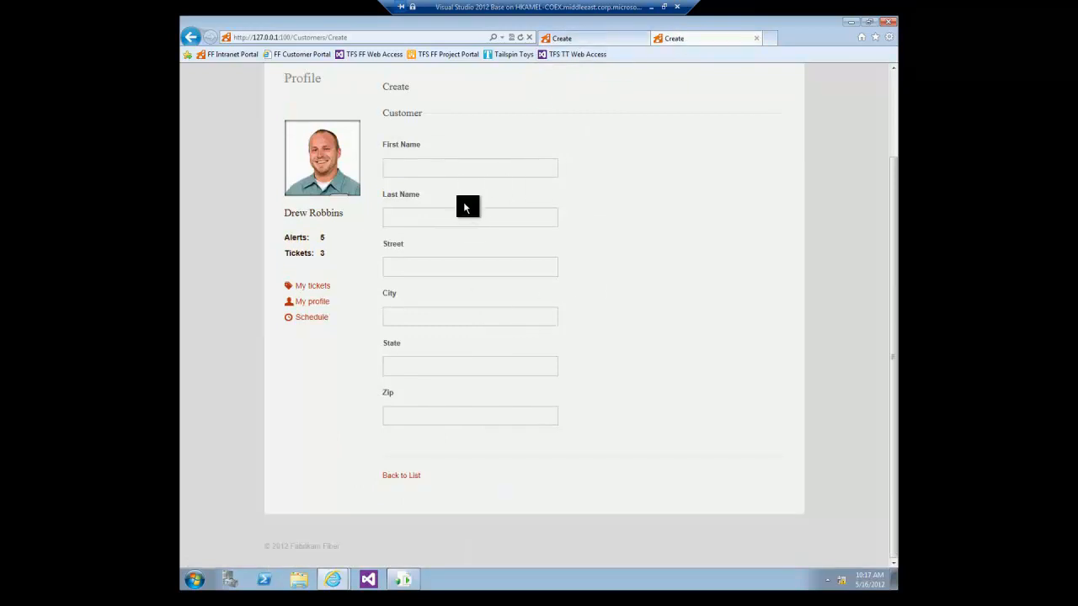